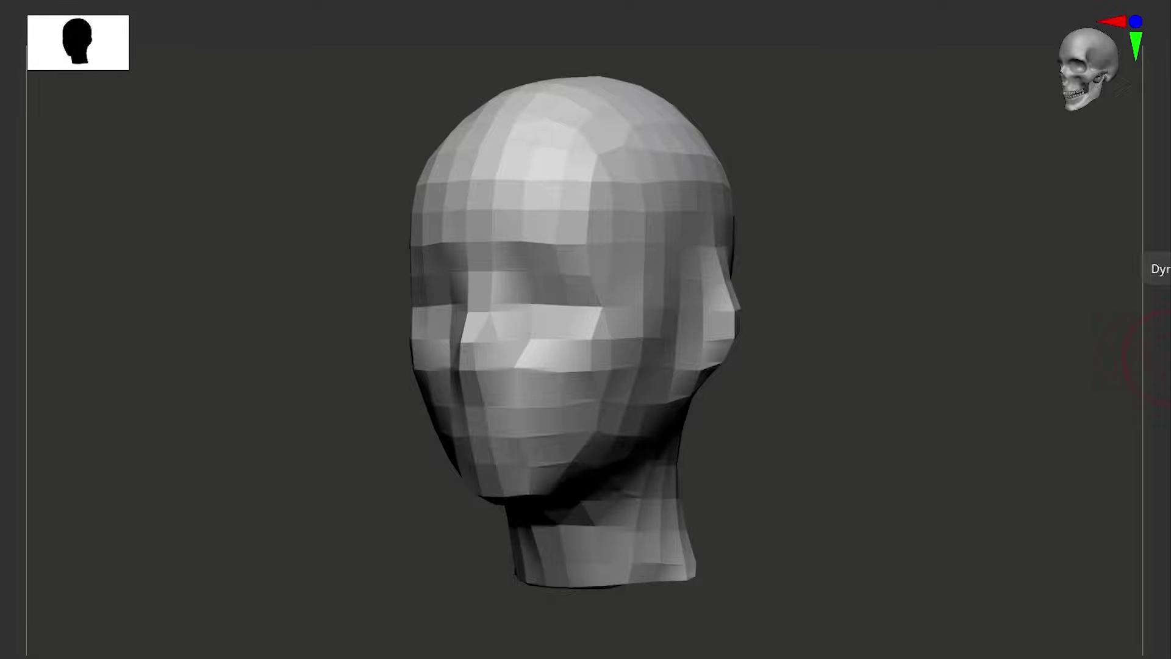
{"action": "key", "text": "shift+f"}
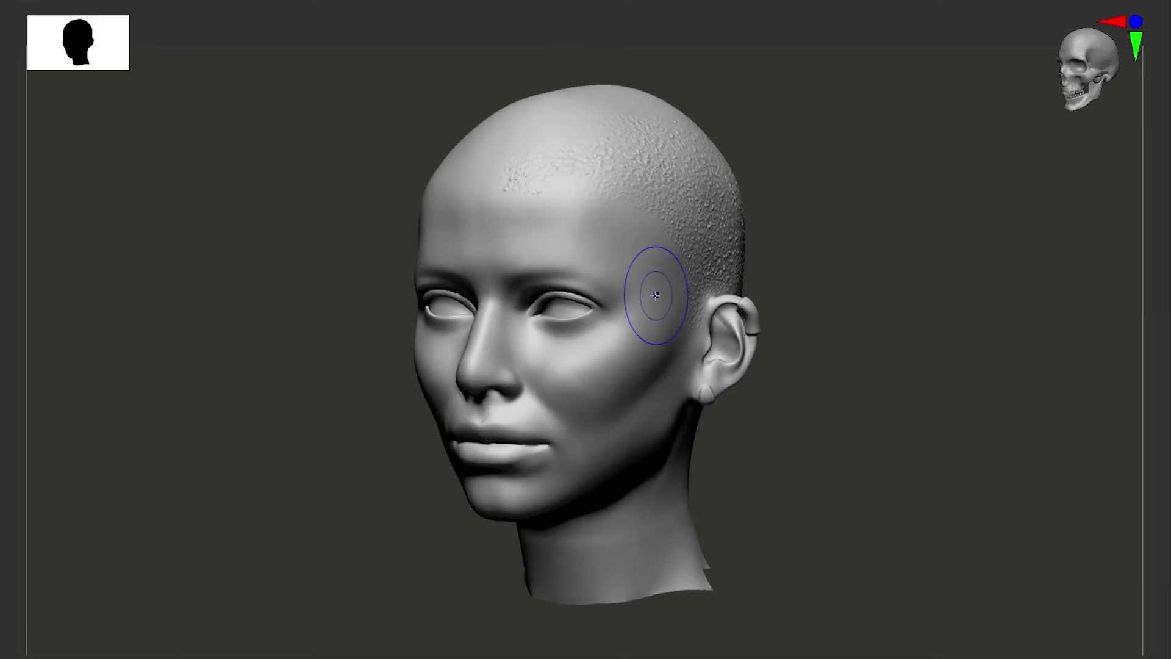
{"action": "key", "text": "shift+f"}
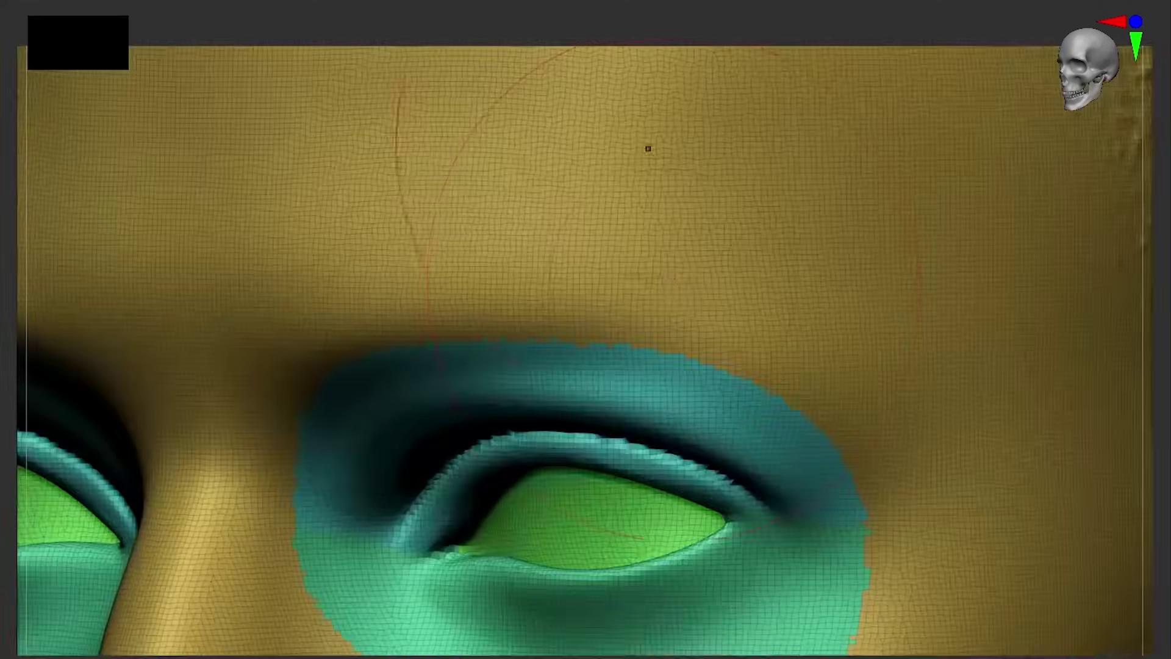
{"action": "right_click_drag", "start_coordinate": [674, 392], "coordinate": [671, 171], "text": "alt"}
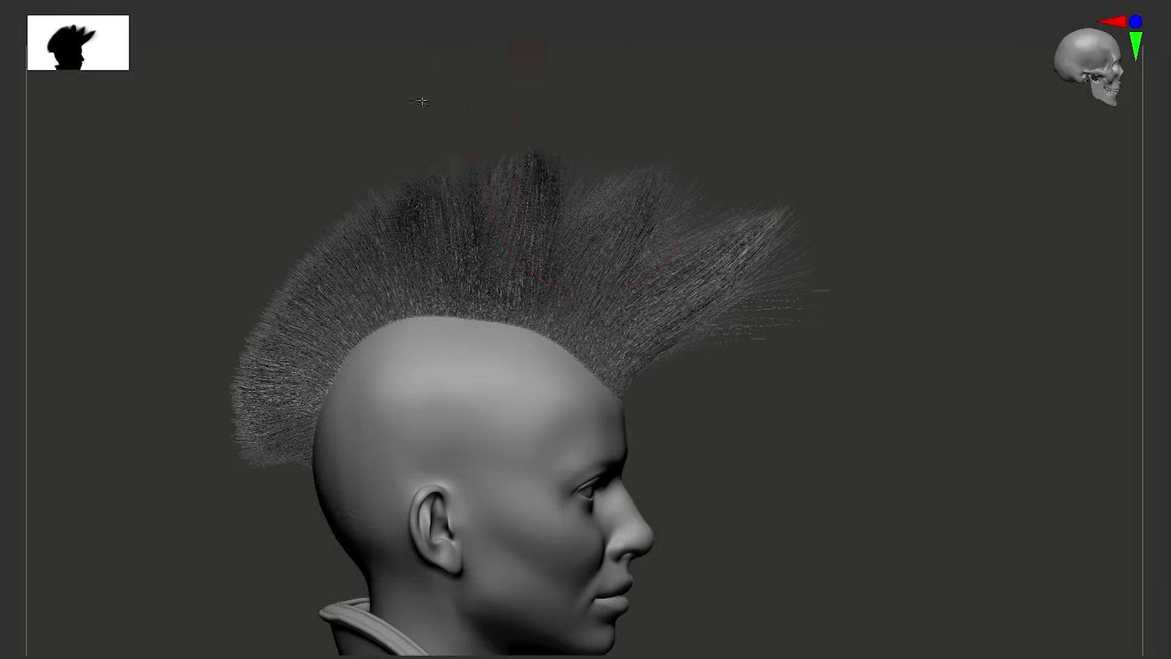
{"action": "left_click_drag", "start_coordinate": [591, 262], "coordinate": [646, 392], "text": "ctrl"}
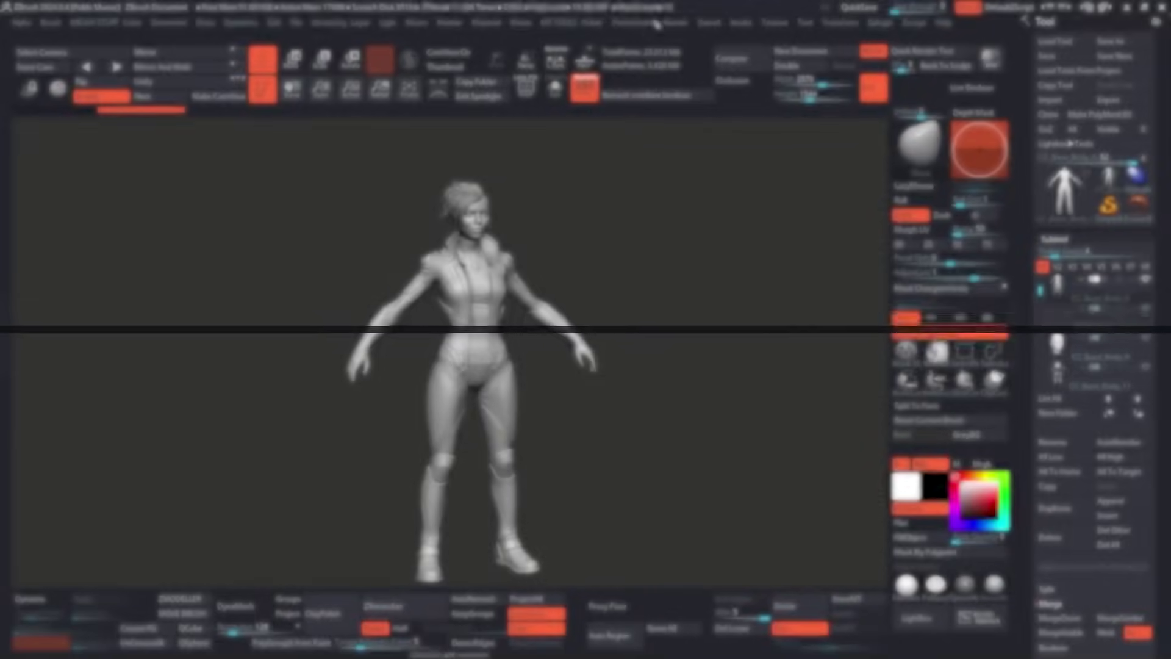
Restore the standard user interface layout from the configuration preferences.
{"action": "left_click", "coordinate": [648, 23]}
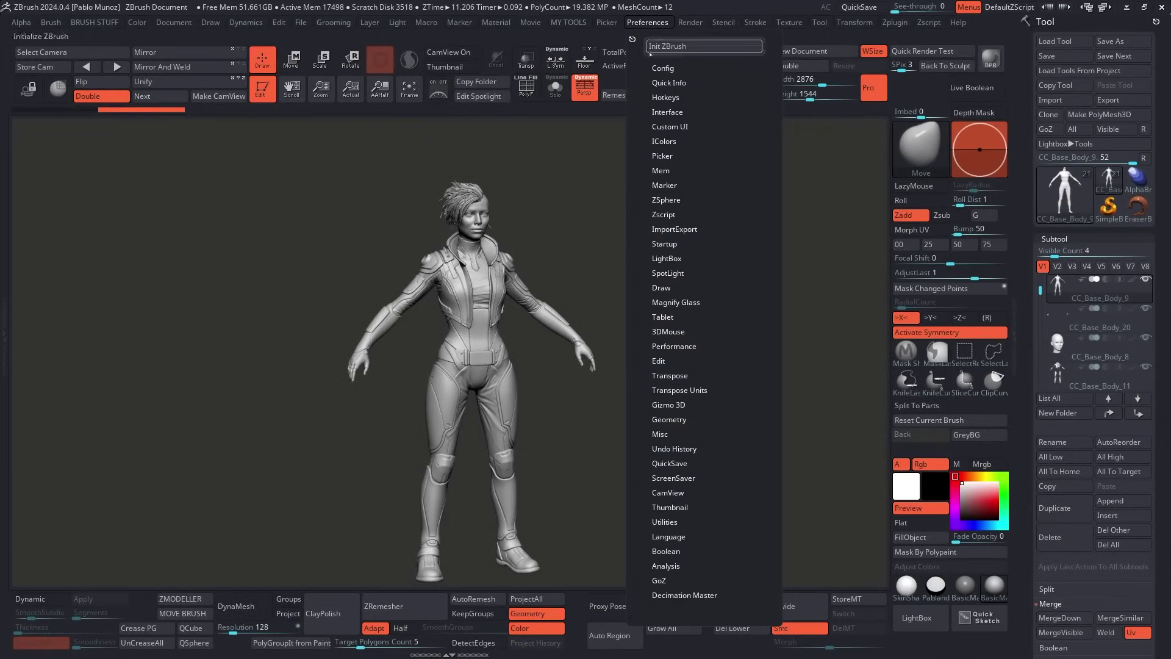
{"action": "left_click", "coordinate": [663, 68]}
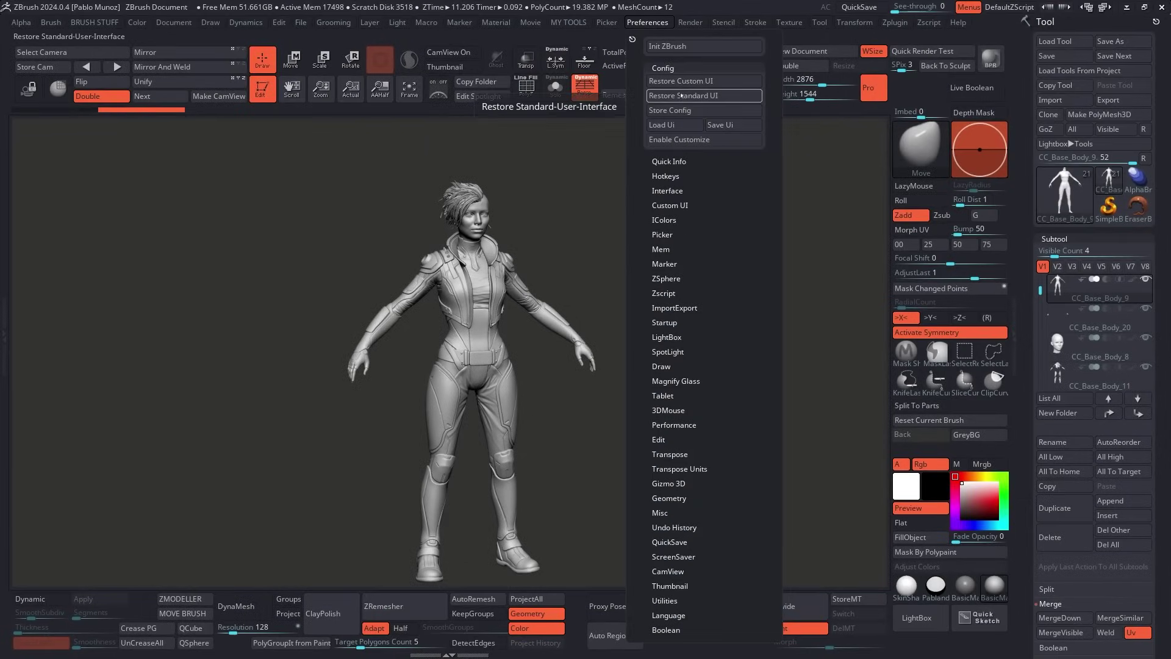
{"action": "left_click", "coordinate": [681, 96]}
{"action": "left_click_drag", "start_coordinate": [300, 180], "coordinate": [284, 303]}
{"action": "scroll", "coordinate": [562, 233], "scroll_direction": "up", "scroll_amount": 6}
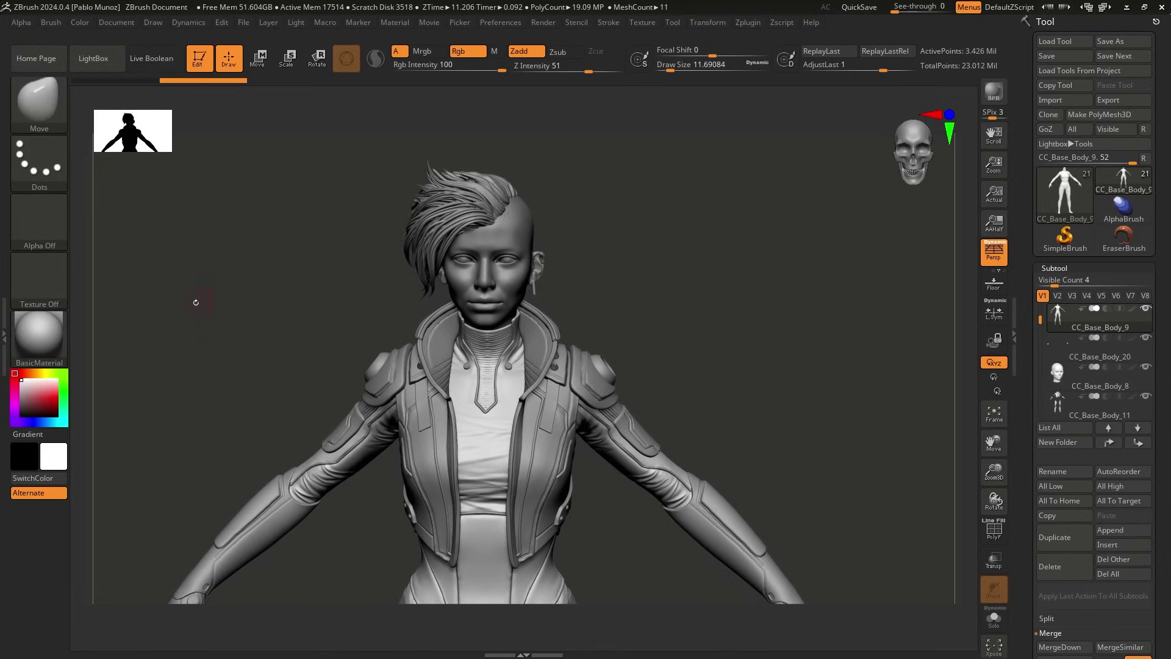
Switch the character's material to SkinShade4.
{"action": "left_click", "coordinate": [31, 338]}
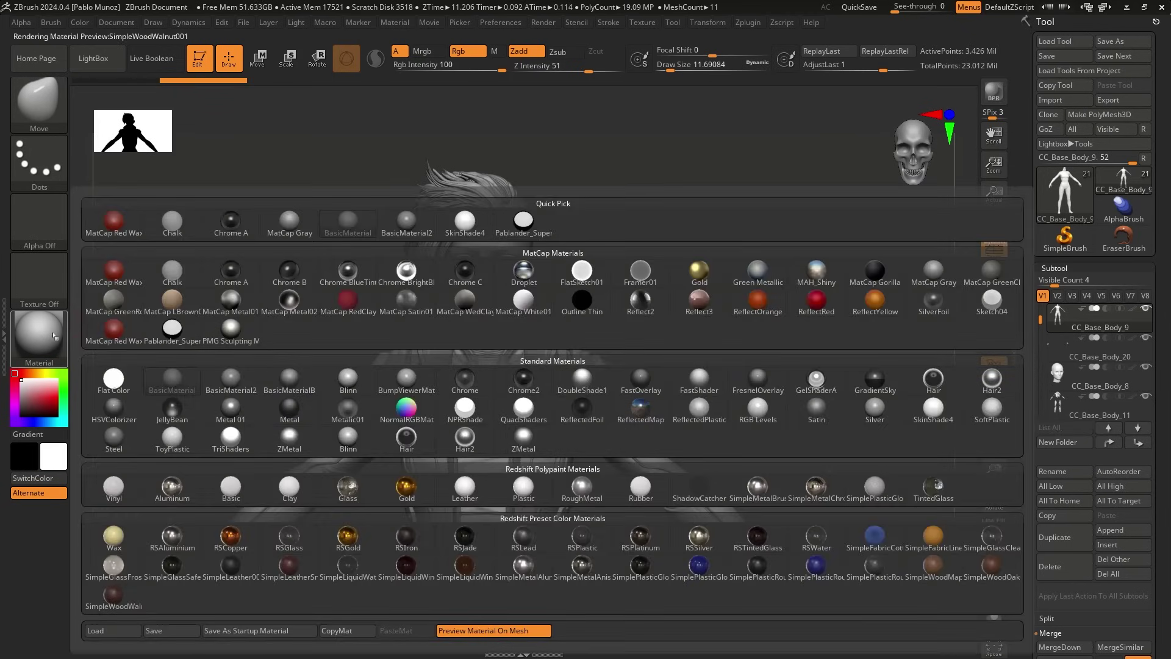
{"action": "left_click", "coordinate": [475, 226]}
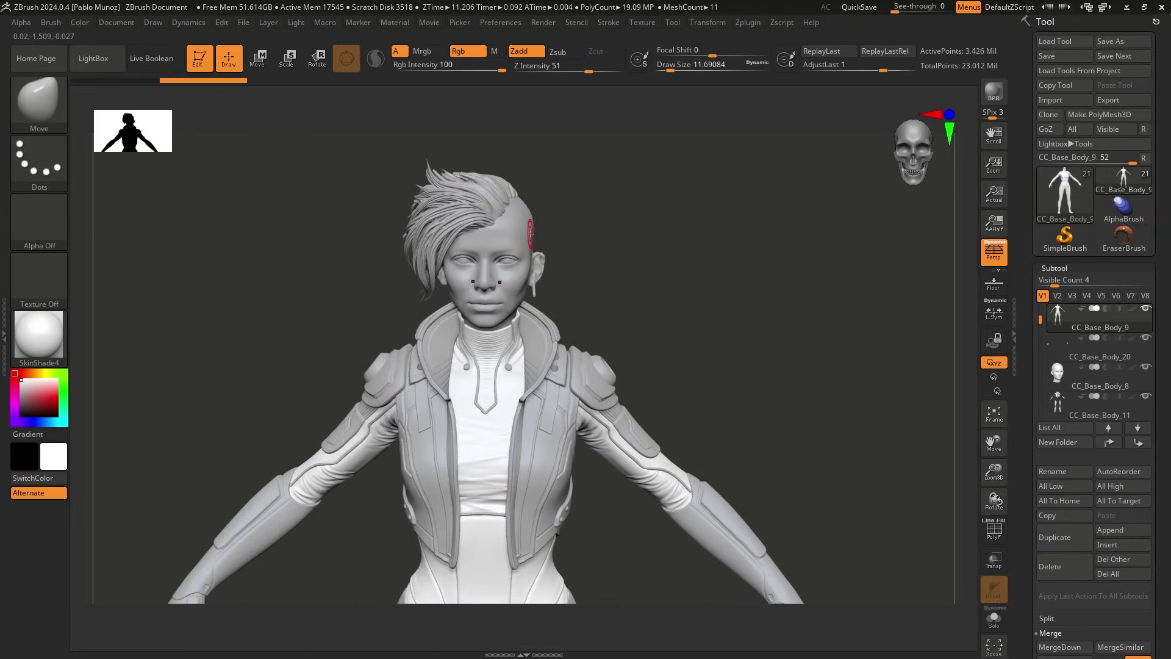
{"action": "right_click_drag", "start_coordinate": [541, 232], "coordinate": [562, 230]}
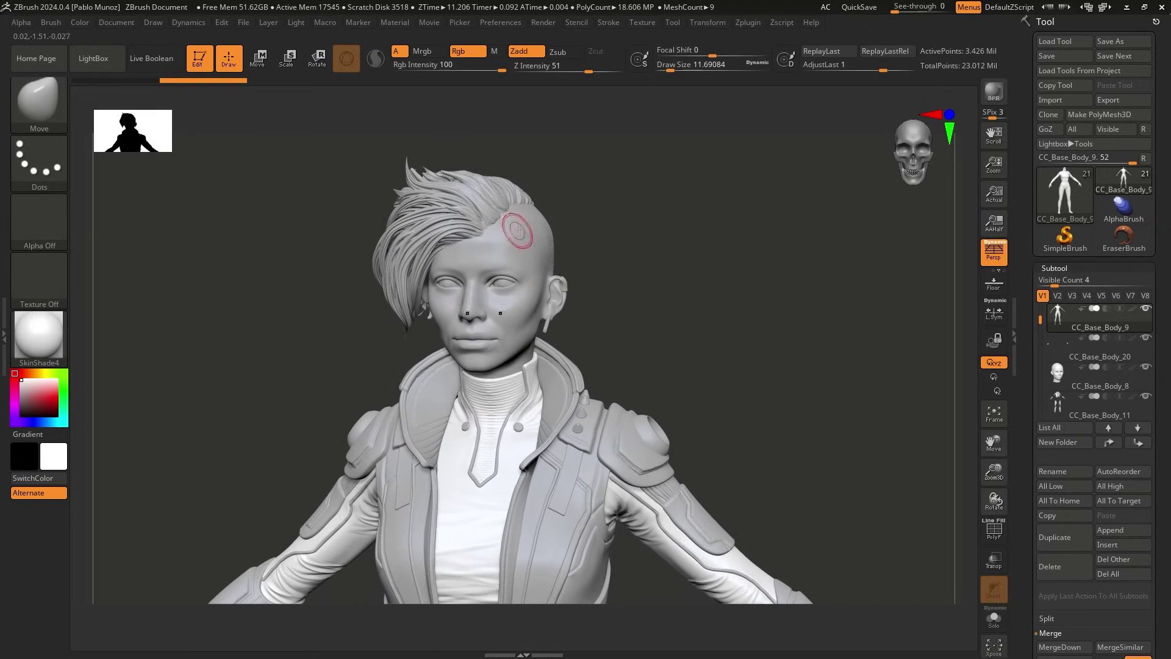
{"action": "key", "text": "shift+l"}
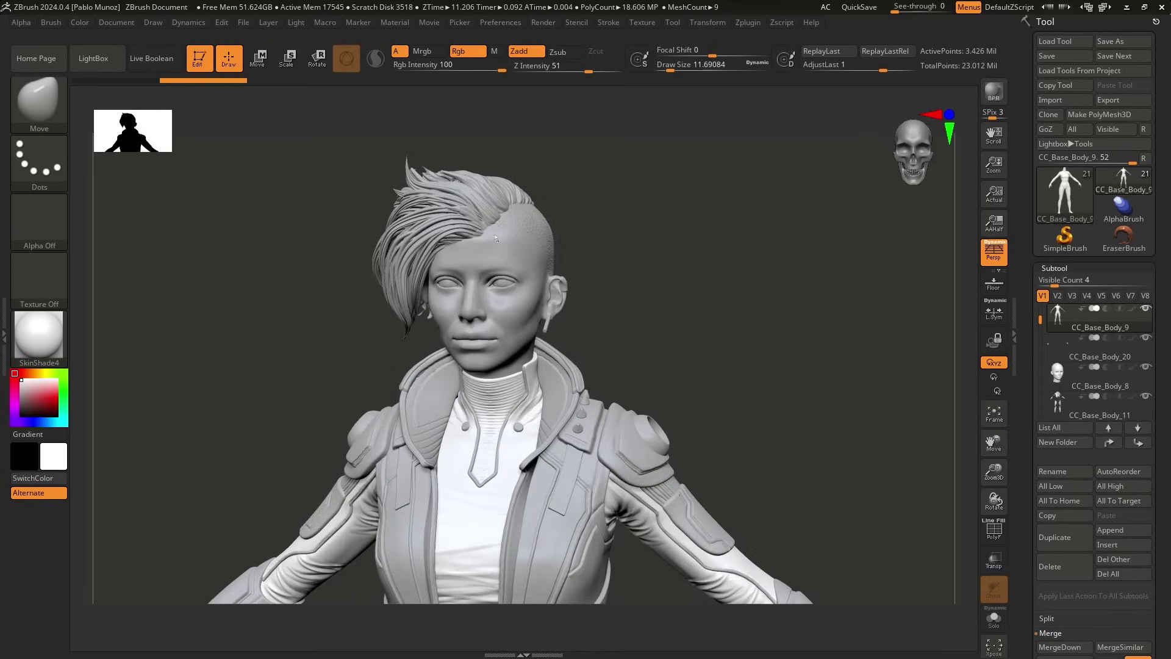
{"action": "left_click", "coordinate": [500, 244]}
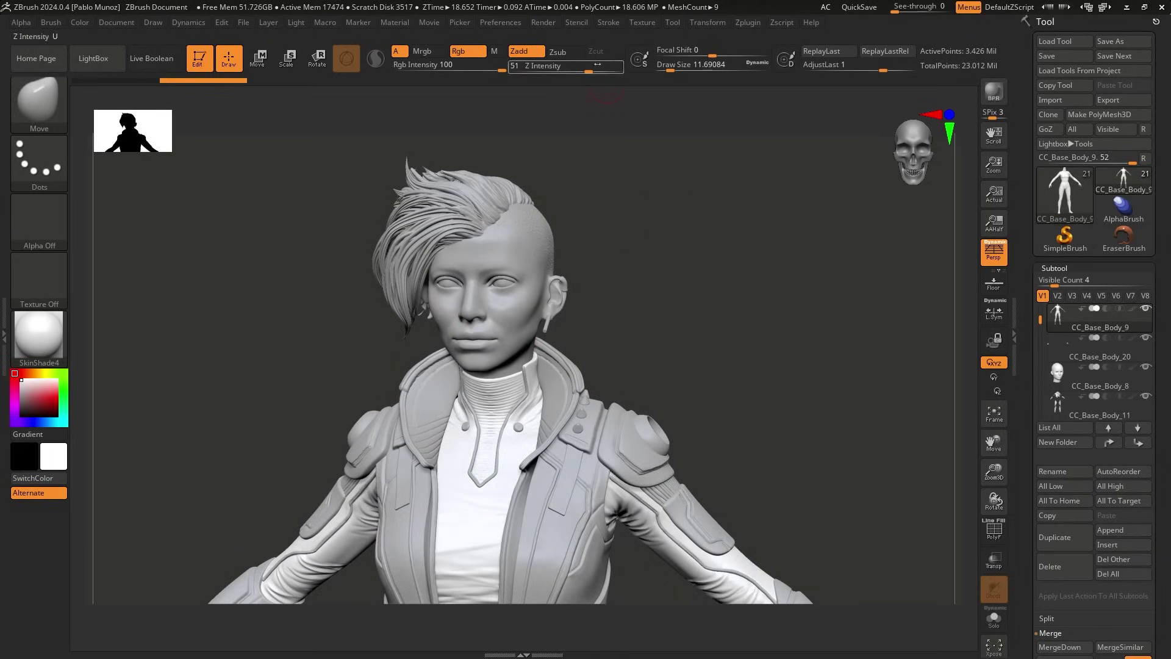
Use InteractiveLight from the docked Zplugin palette to redirect the light on the character, and put the palette away.
{"action": "left_click", "coordinate": [546, 24]}
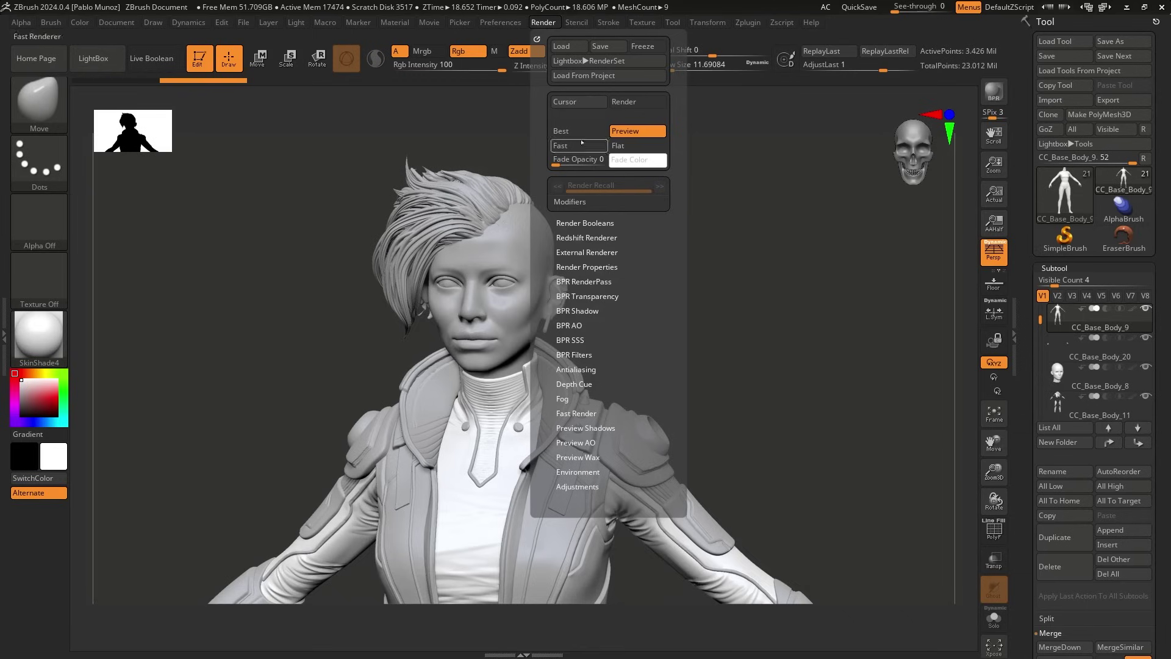
{"action": "mouse_move", "coordinate": [296, 24]}
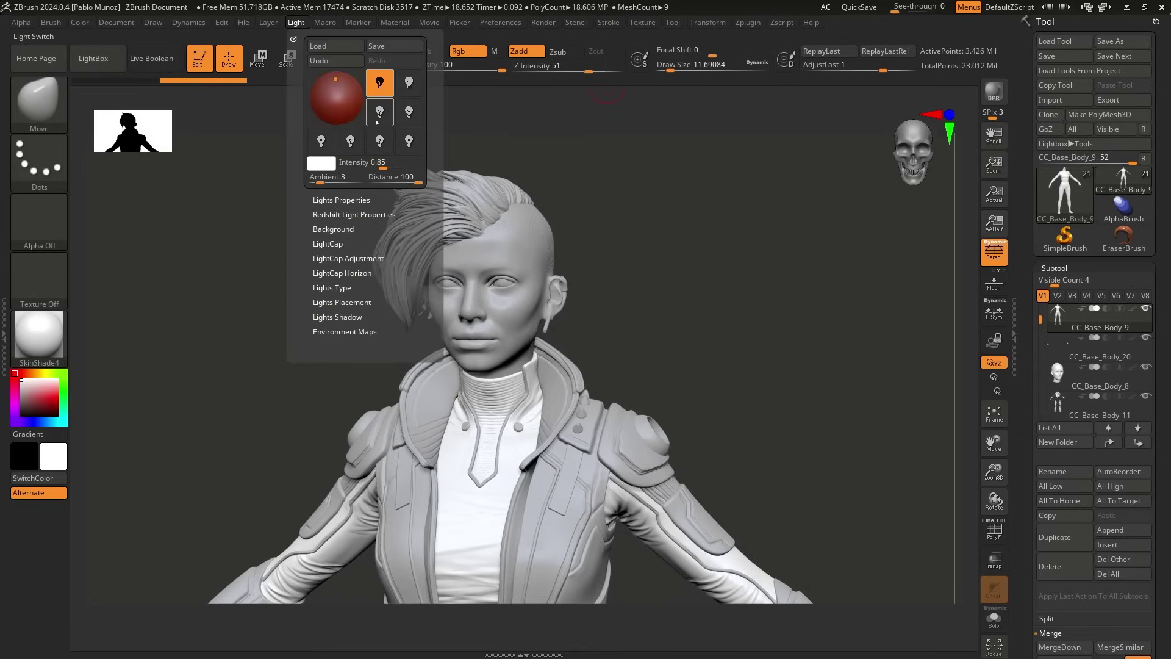
{"action": "left_click", "coordinate": [748, 24]}
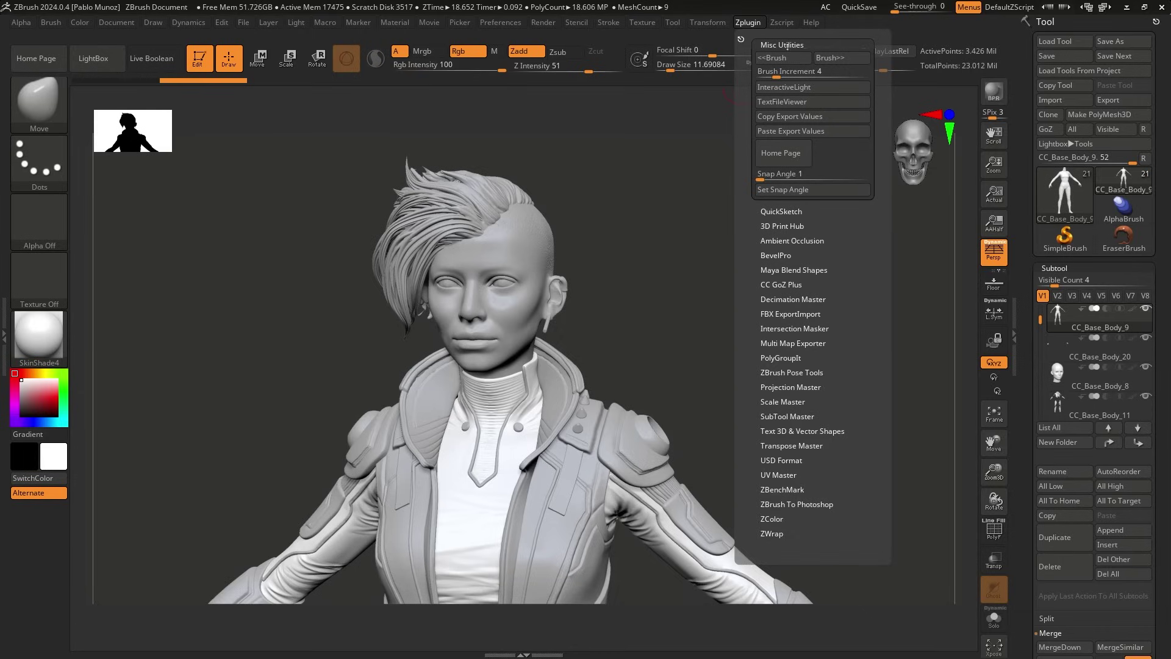
{"action": "left_click", "coordinate": [743, 39]}
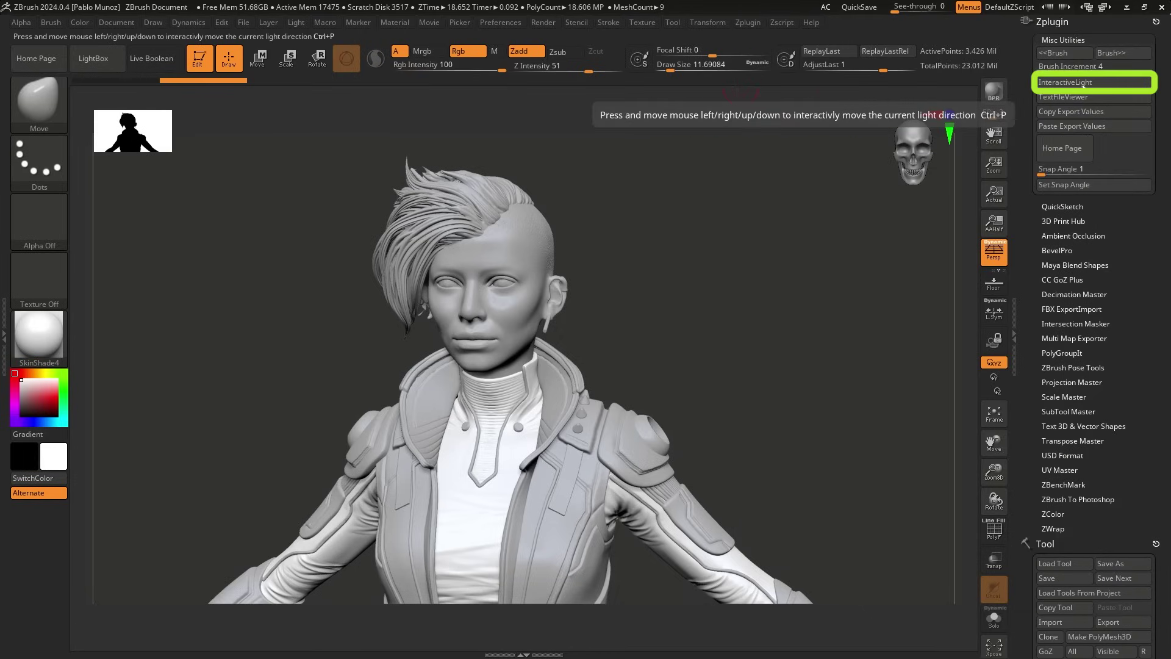
{"action": "left_click", "coordinate": [1062, 84]}
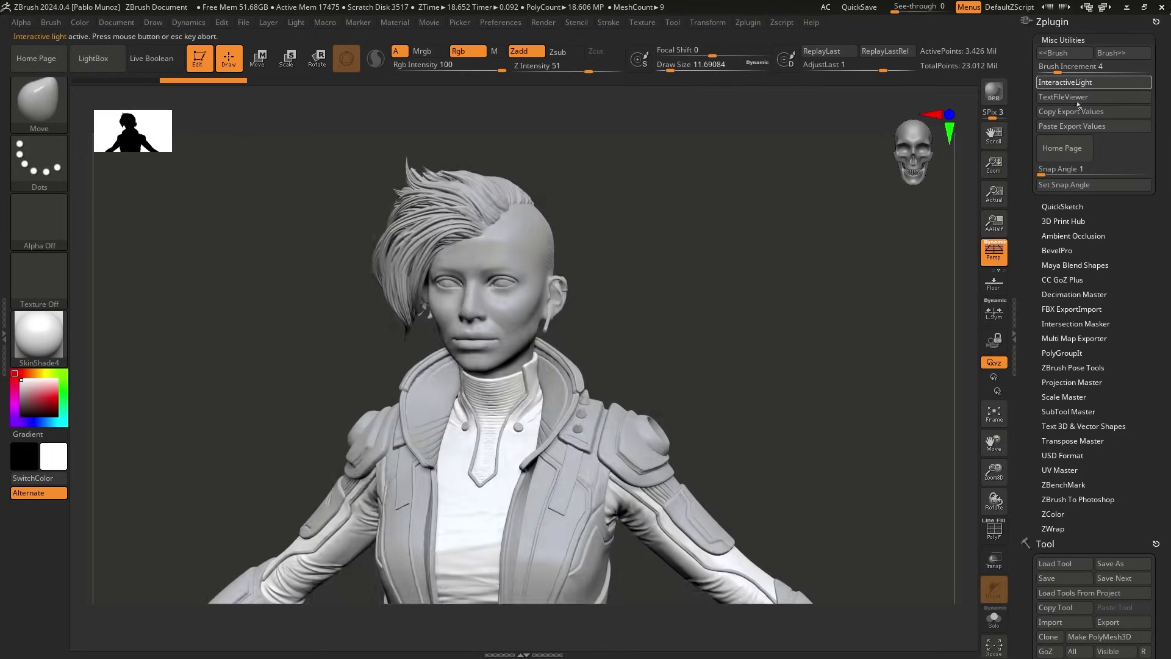
{"action": "left_click", "coordinate": [641, 165]}
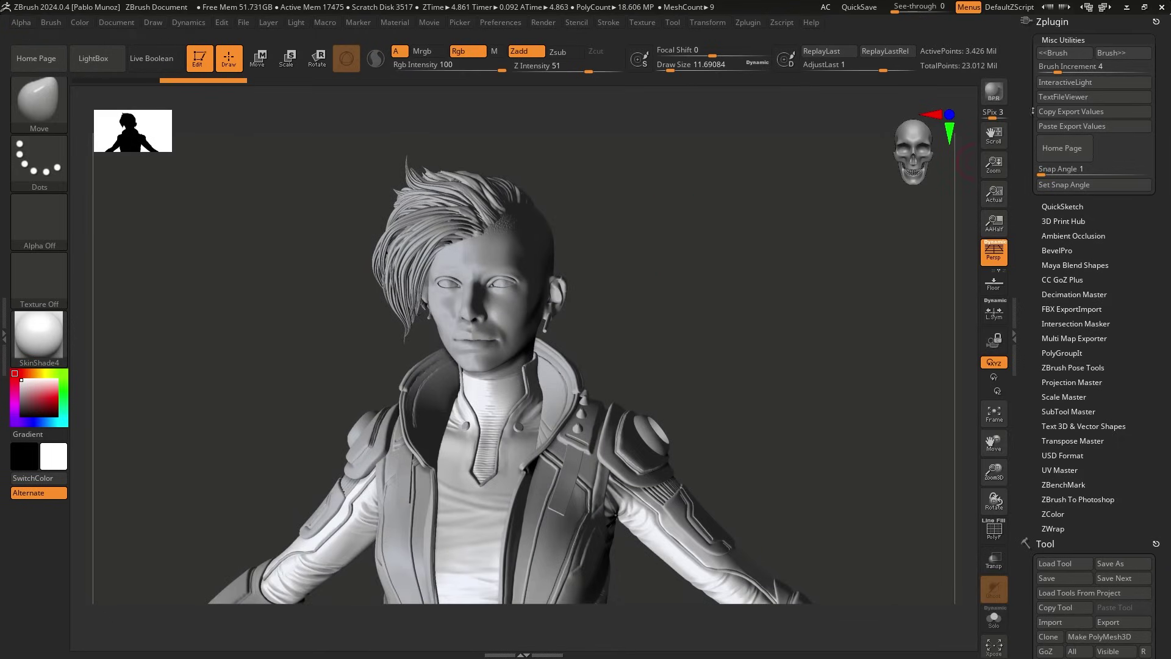
{"action": "left_click", "coordinate": [1155, 22]}
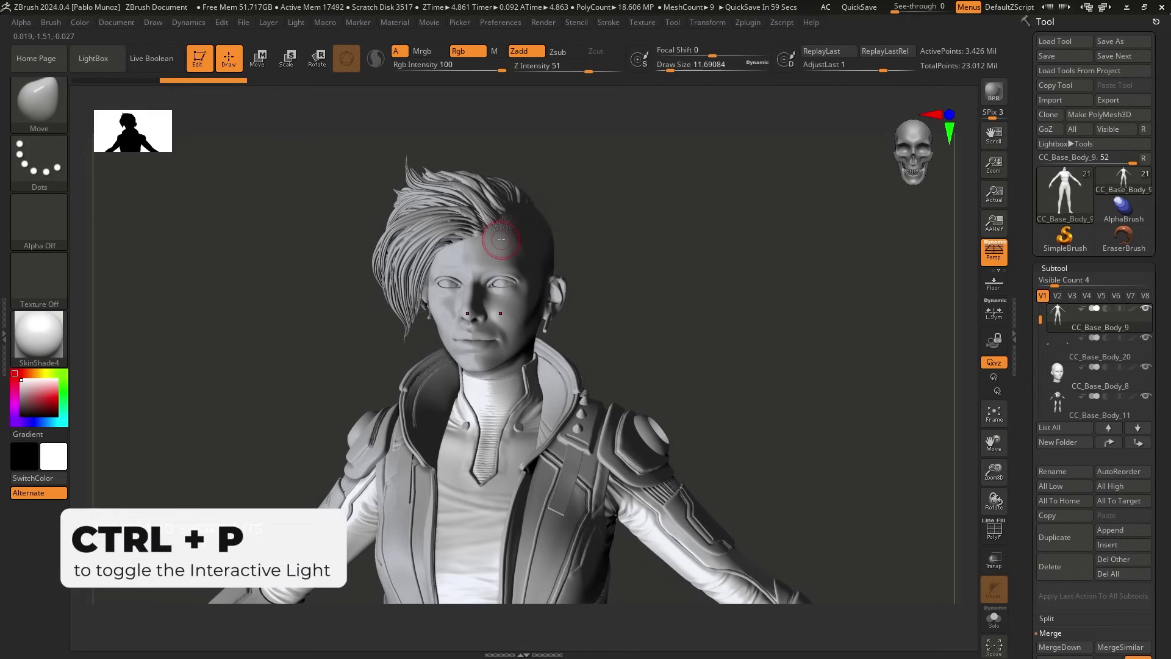
Toggle Interactive Light again to try further light directions across the face and jacket.
{"action": "key", "text": "ctrl+p"}
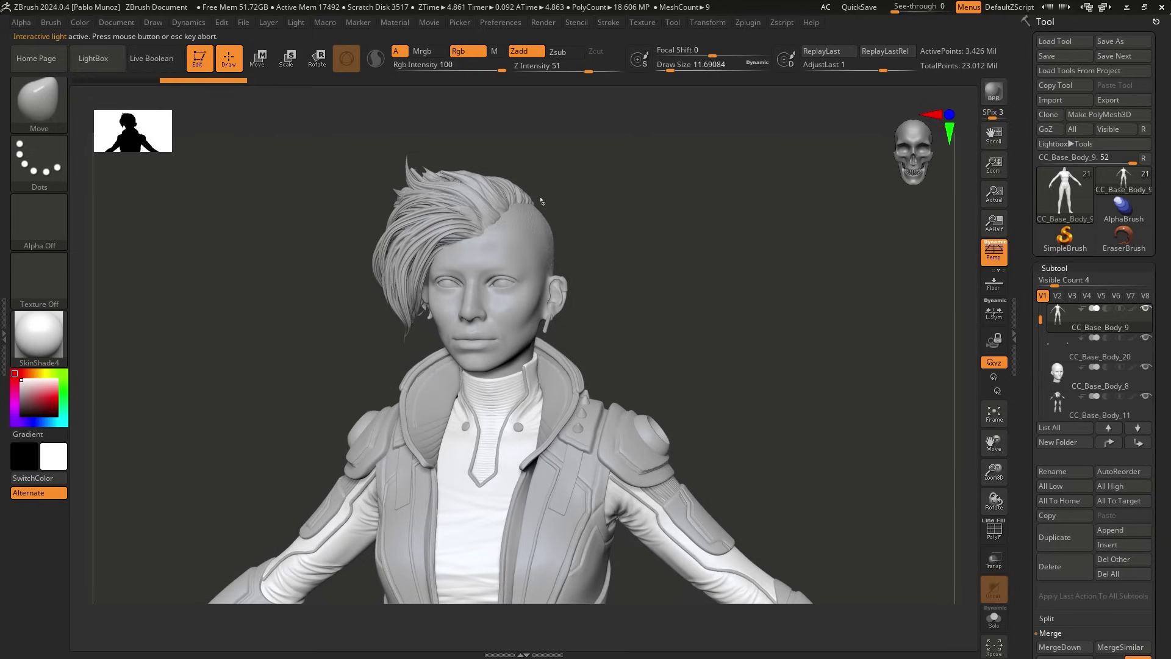
{"action": "left_click", "coordinate": [539, 197]}
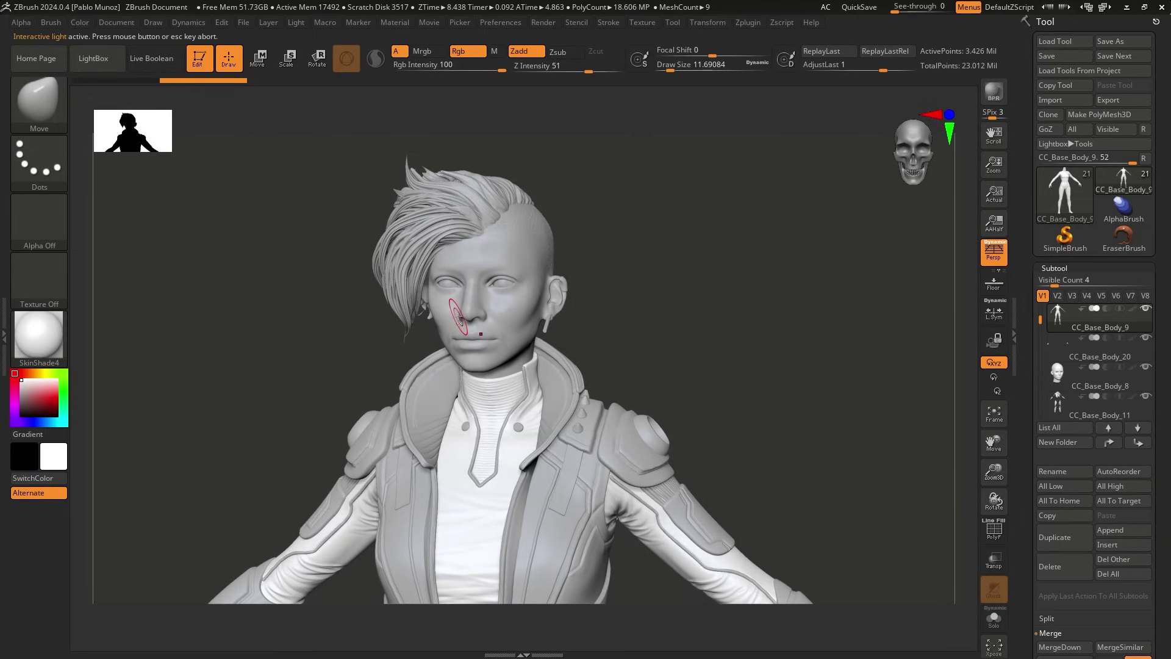
{"action": "key", "text": "ctrl+p"}
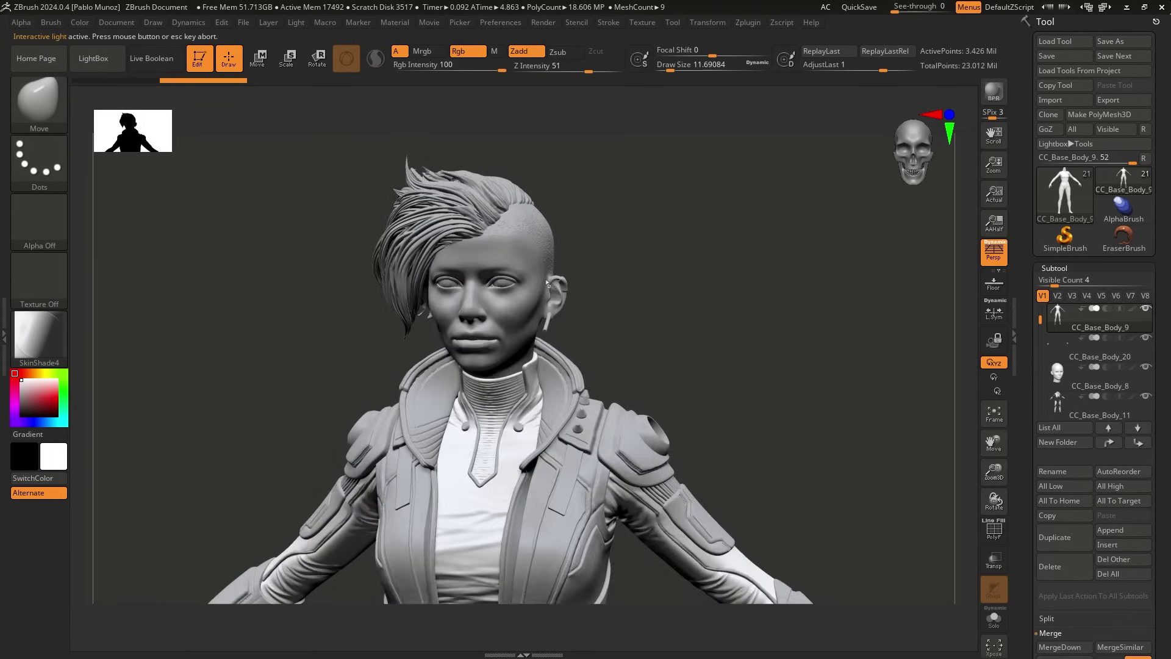
{"action": "left_click", "coordinate": [544, 317]}
{"action": "key", "text": "ctrl+p"}
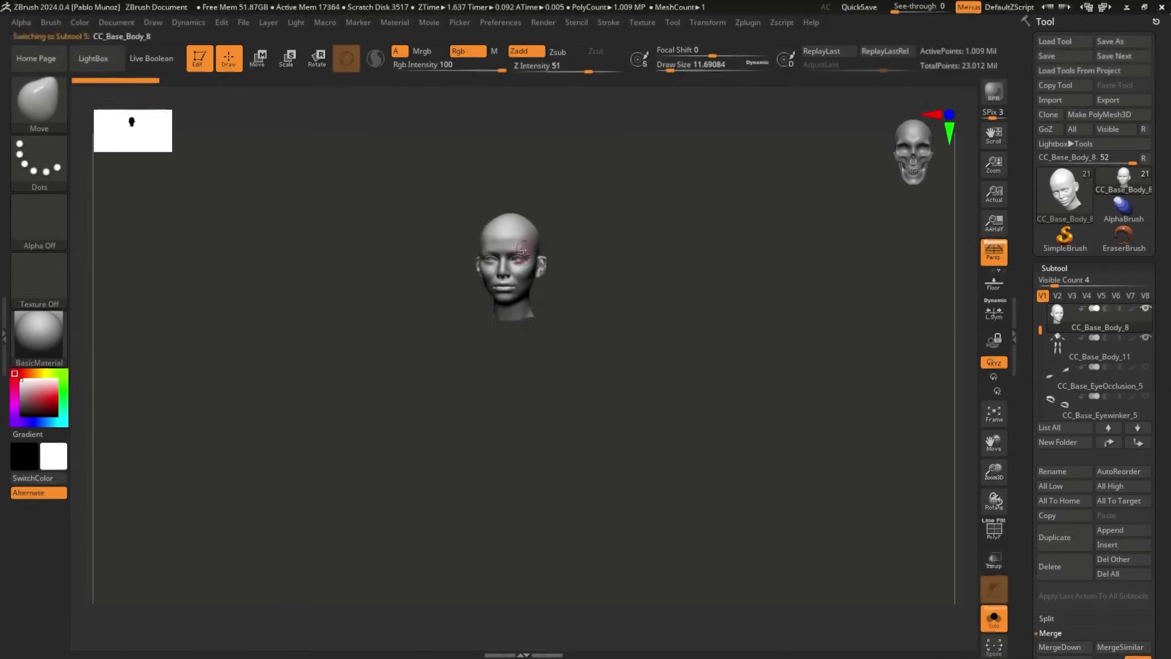
Clone the isolated bald head subtool as a separate tool.
{"action": "right_click_drag", "start_coordinate": [522, 251], "coordinate": [542, 291], "text": "ctrl"}
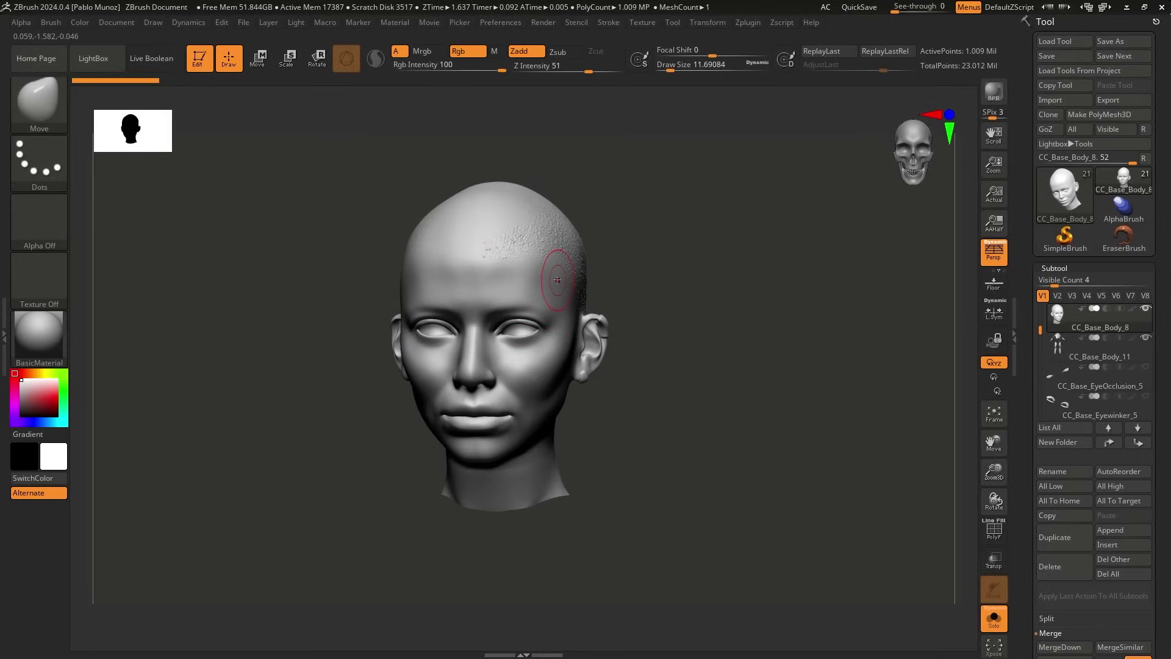
{"action": "scroll", "coordinate": [1071, 292], "scroll_direction": "down", "scroll_amount": 10}
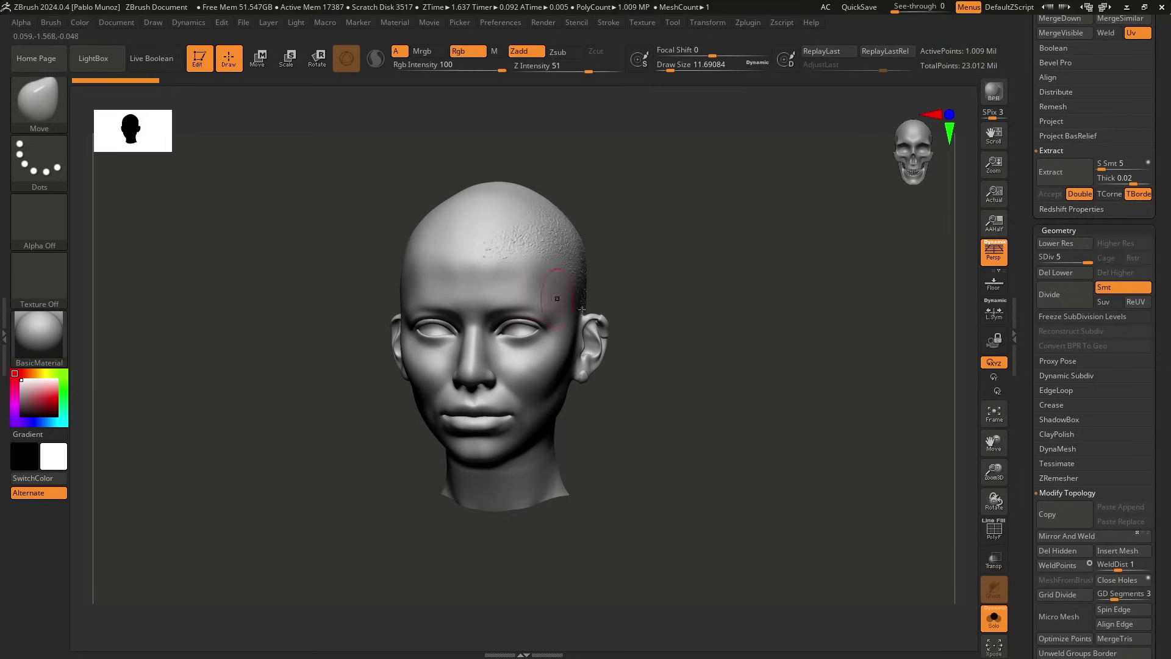
{"action": "left_click_drag", "start_coordinate": [1031, 231], "coordinate": [1019, 388]}
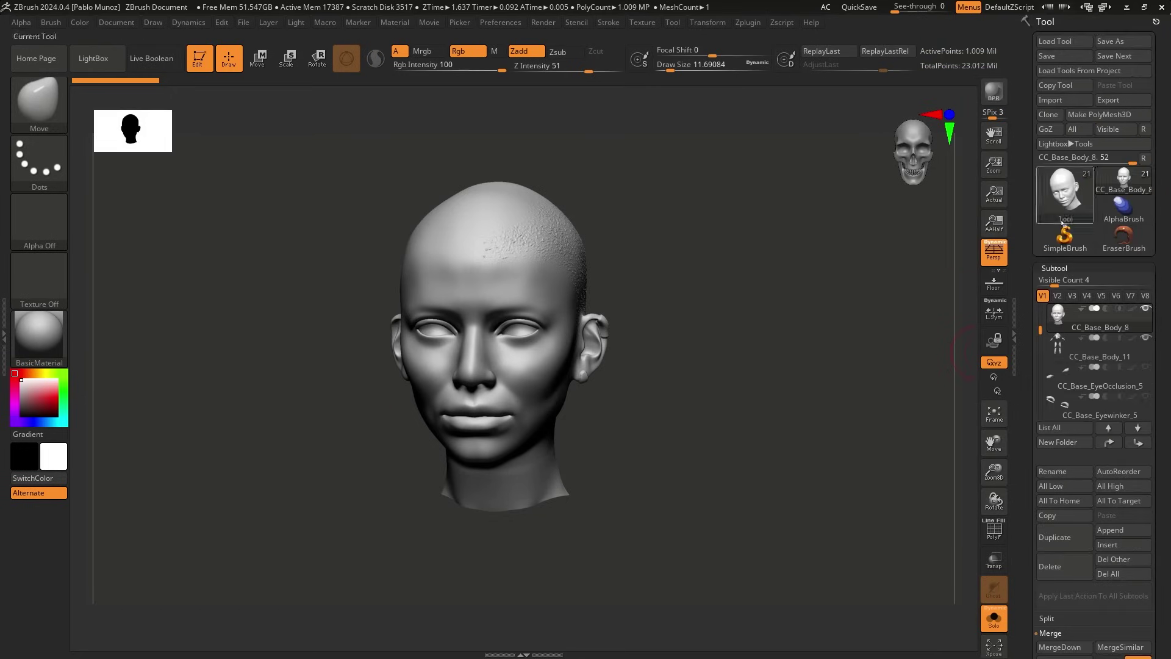
{"action": "left_click", "coordinate": [1054, 115]}
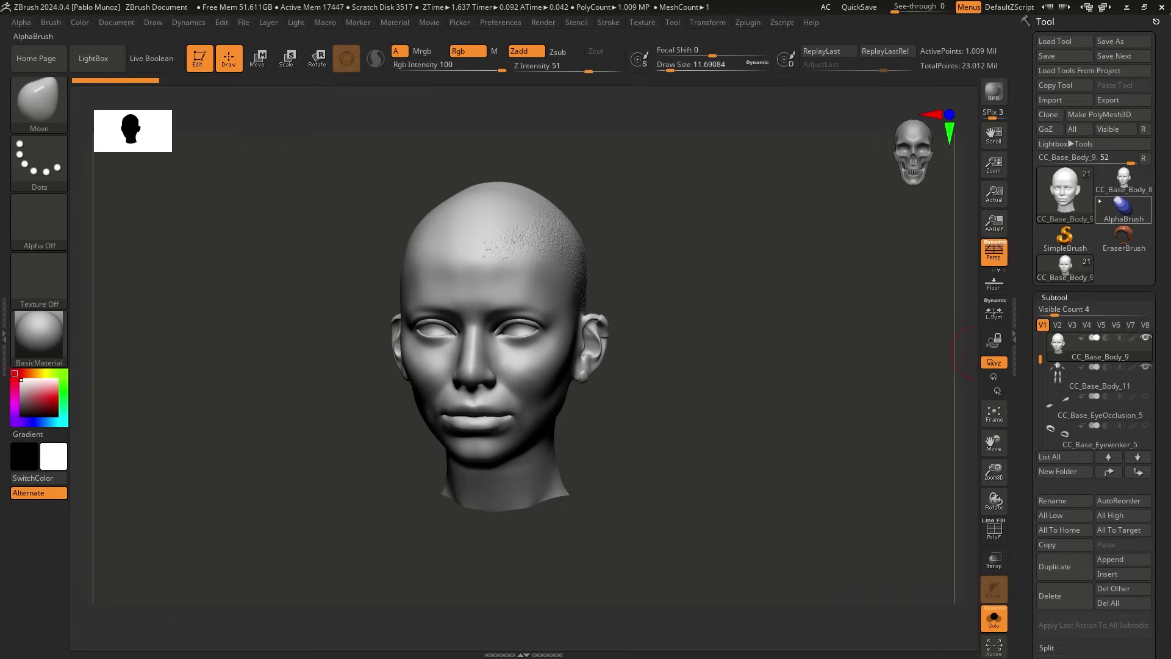
Switch to the cloned head and delete its lower subdivision levels.
{"action": "mouse_move", "coordinate": [839, 264]}
{"action": "left_mouse_down"}
{"action": "mouse_move", "coordinate": [774, 272]}
{"action": "mouse_move", "coordinate": [795, 266]}
{"action": "mouse_move", "coordinate": [750, 296]}
{"action": "left_mouse_up"}
{"action": "left_click_drag", "start_coordinate": [1027, 342], "coordinate": [1026, 191]}
{"action": "left_click", "coordinate": [1064, 390]}
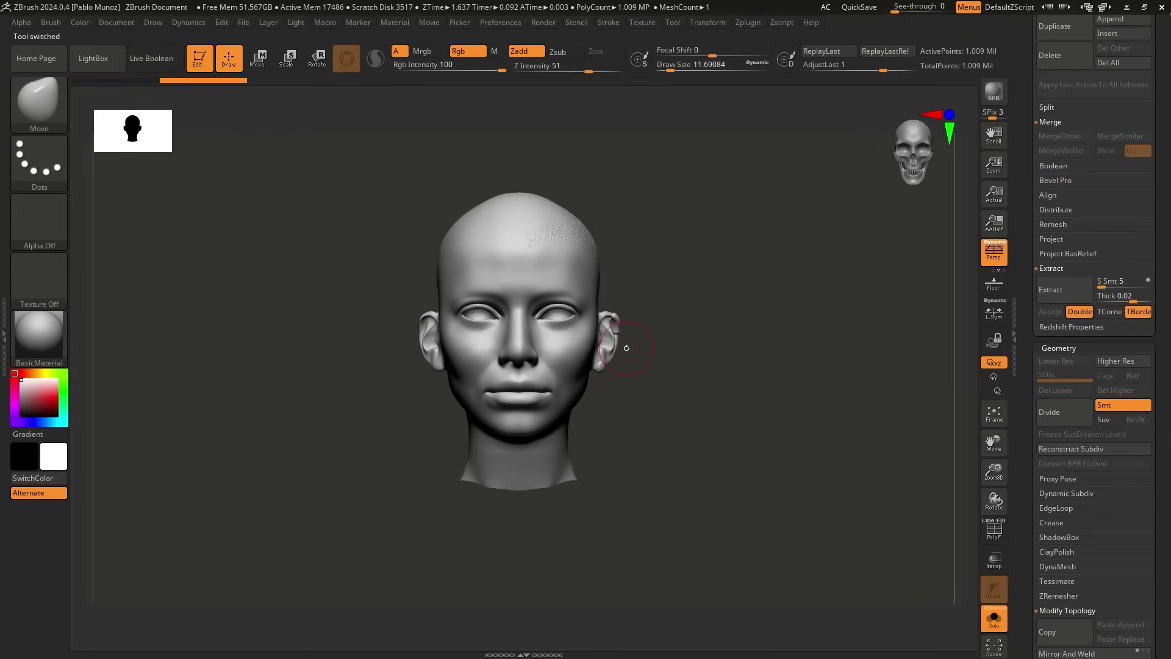
Try DynaMesh on the cloned head at resolution 128, check the polyframe, and undo the remesh.
{"action": "left_click_drag", "start_coordinate": [626, 348], "coordinate": [937, 272]}
{"action": "left_click_drag", "start_coordinate": [1027, 377], "coordinate": [1061, 303]}
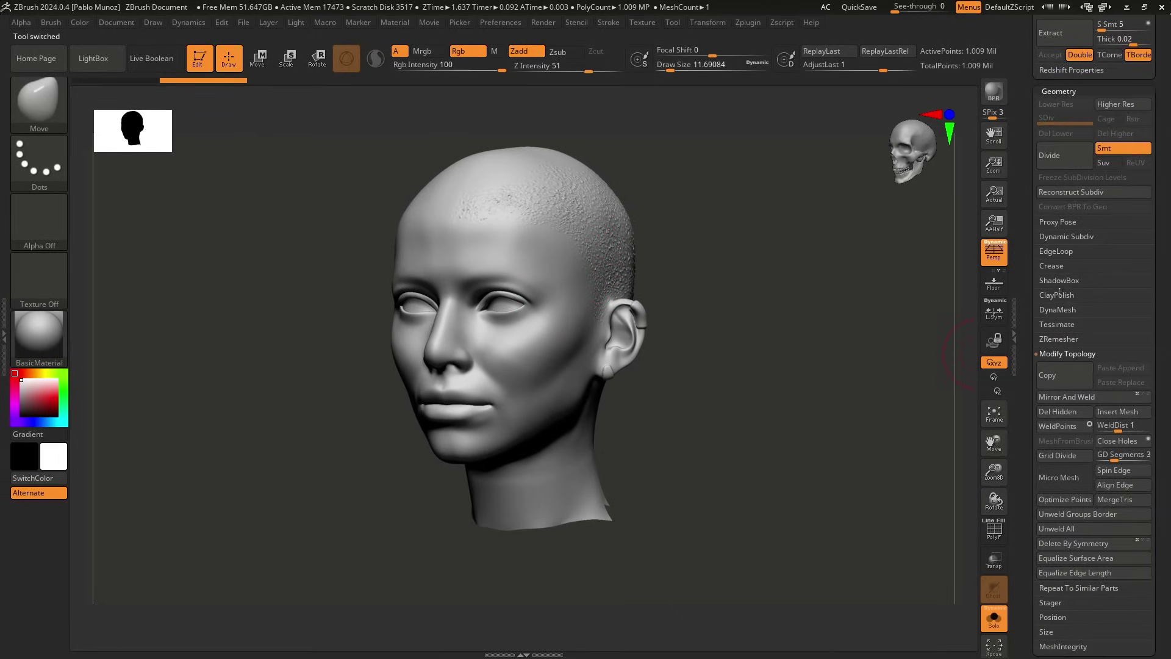
{"action": "left_click", "coordinate": [1052, 310]}
{"action": "left_click_drag", "start_coordinate": [805, 348], "coordinate": [761, 308]}
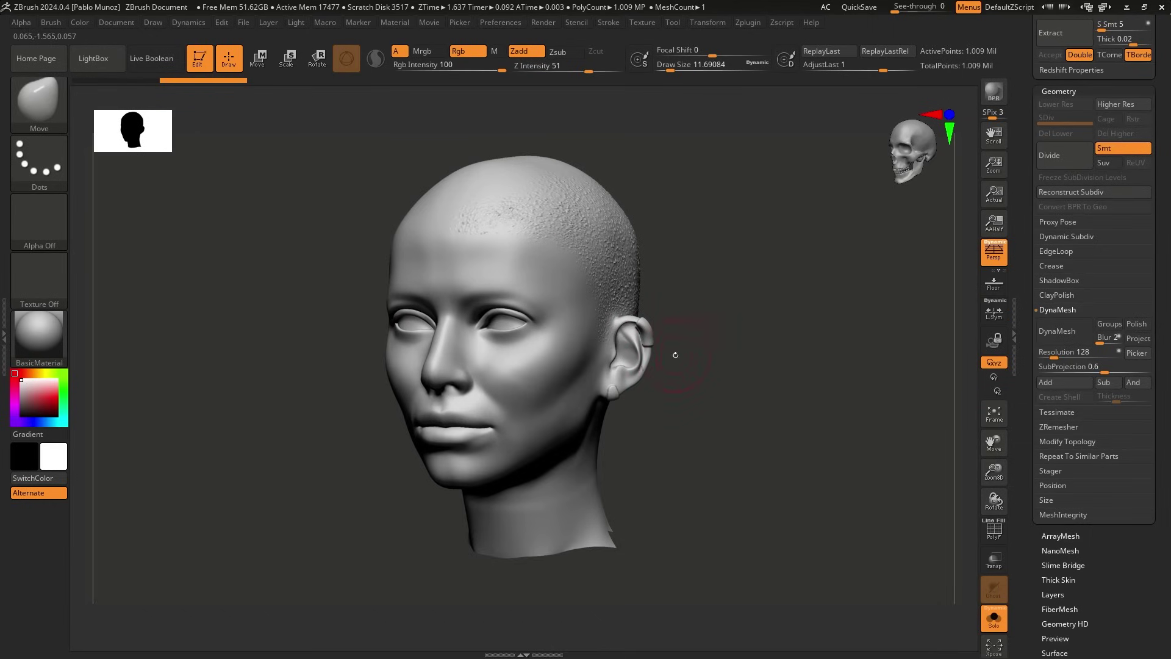
{"action": "left_click", "coordinate": [1054, 333]}
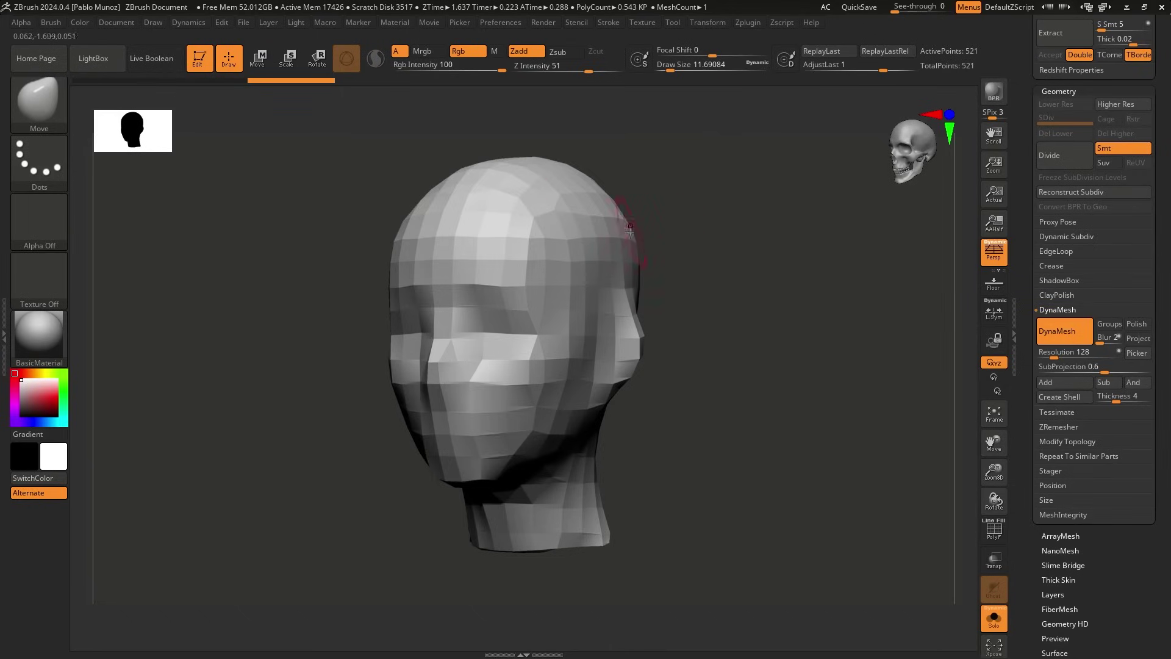
{"action": "key", "text": "shift"}
{"action": "key", "text": "shift+f"}
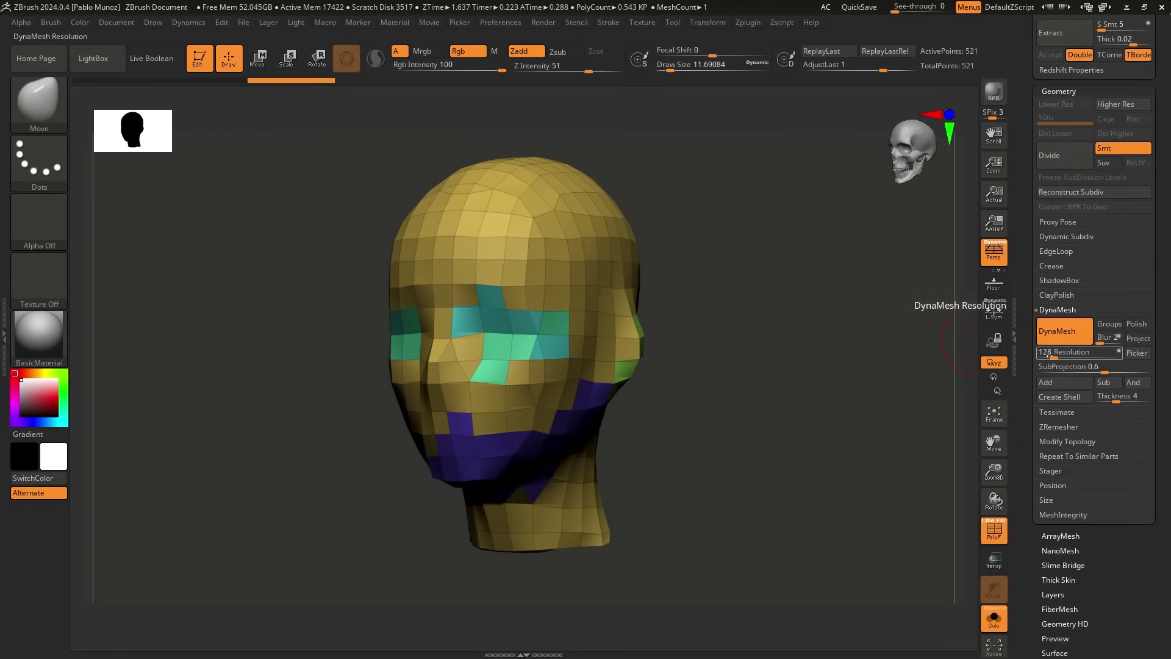
{"action": "key", "text": "ctrl+z"}
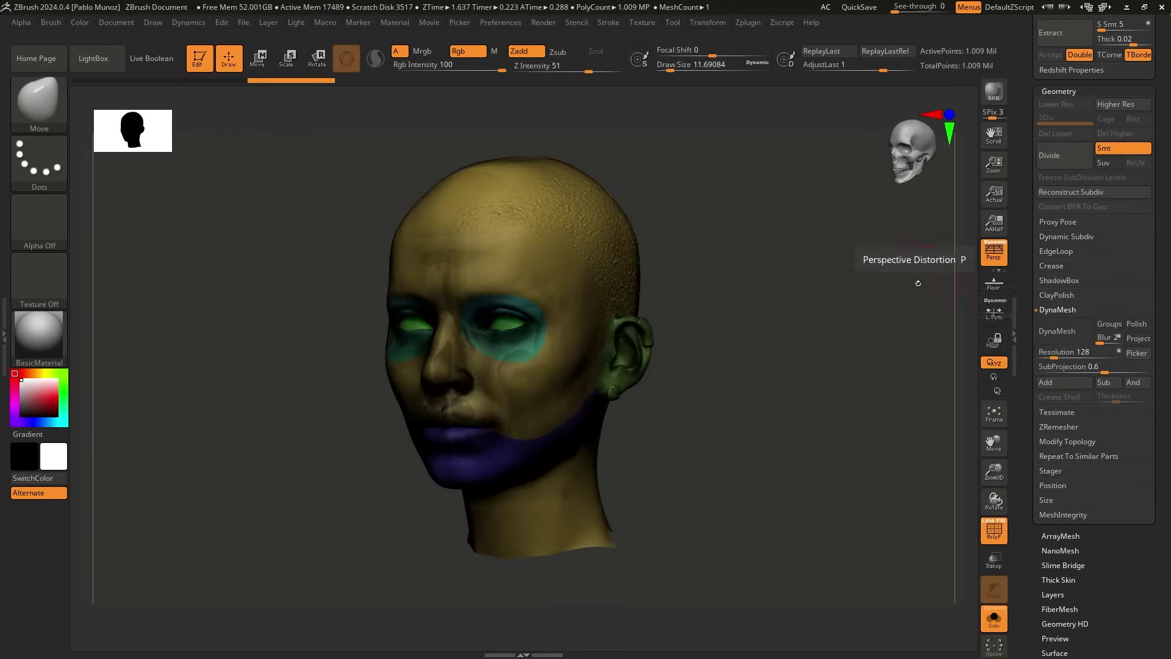
{"action": "key", "text": "shift+f"}
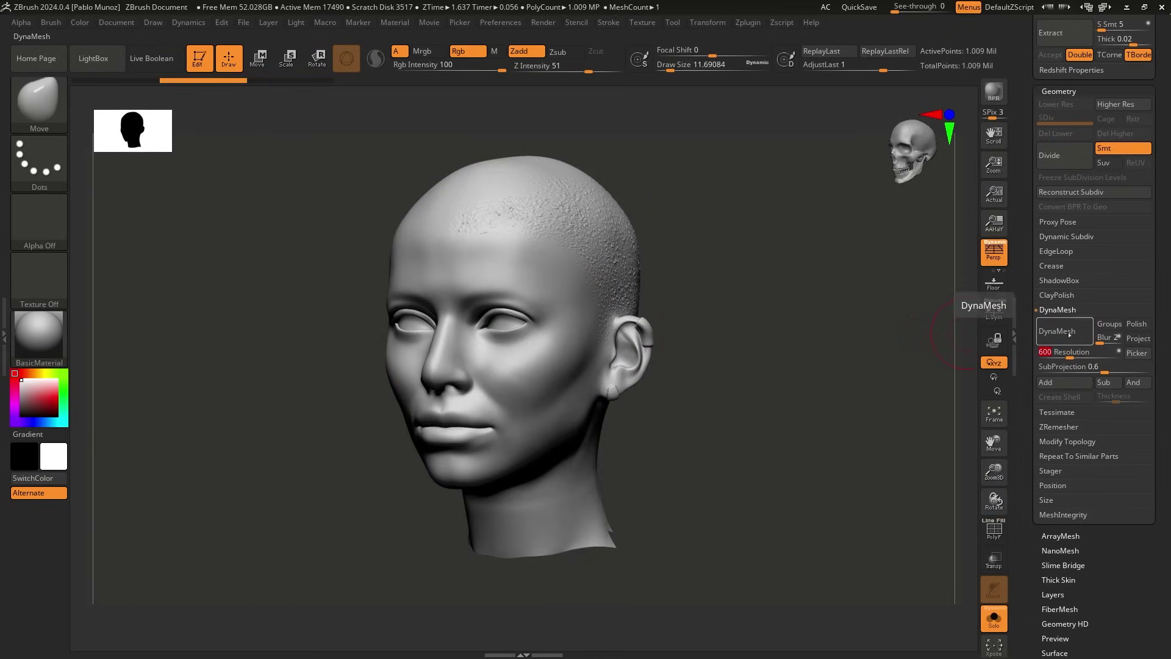
Remesh the cloned head with DynaMesh at resolution 600 and show its polyframe.
{"action": "left_click", "coordinate": [1051, 334]}
{"action": "key", "text": "shift+f"}
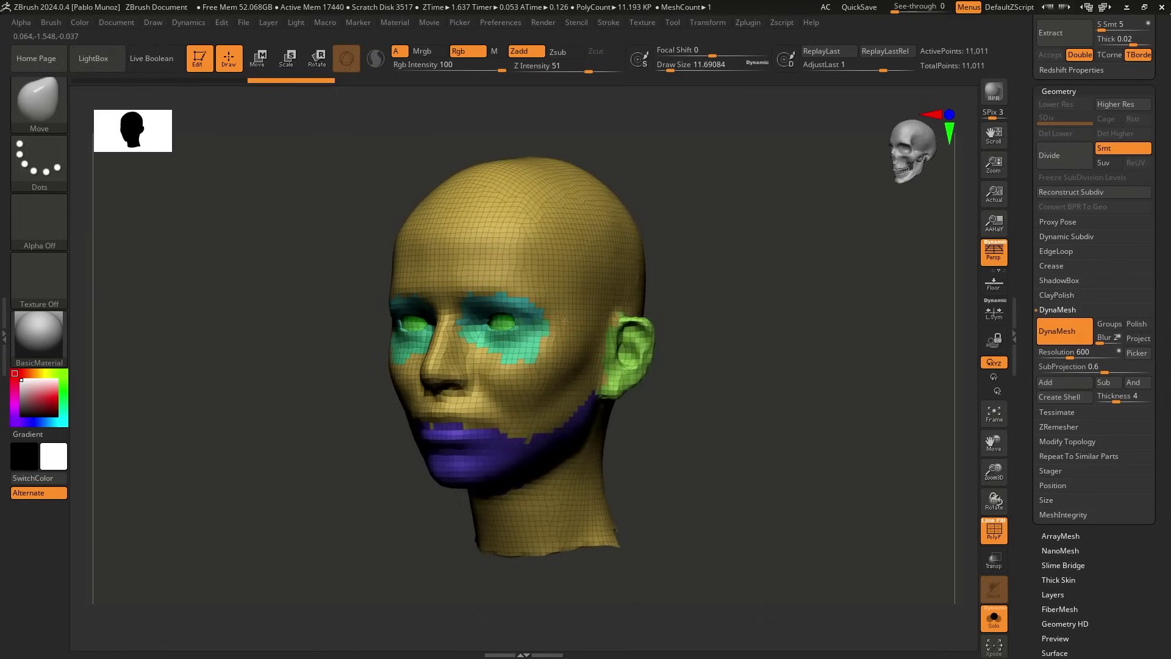
Hide the polyframe and undo the last DynaMesh remesh of the cloned head.
{"action": "key", "text": "shift+f"}
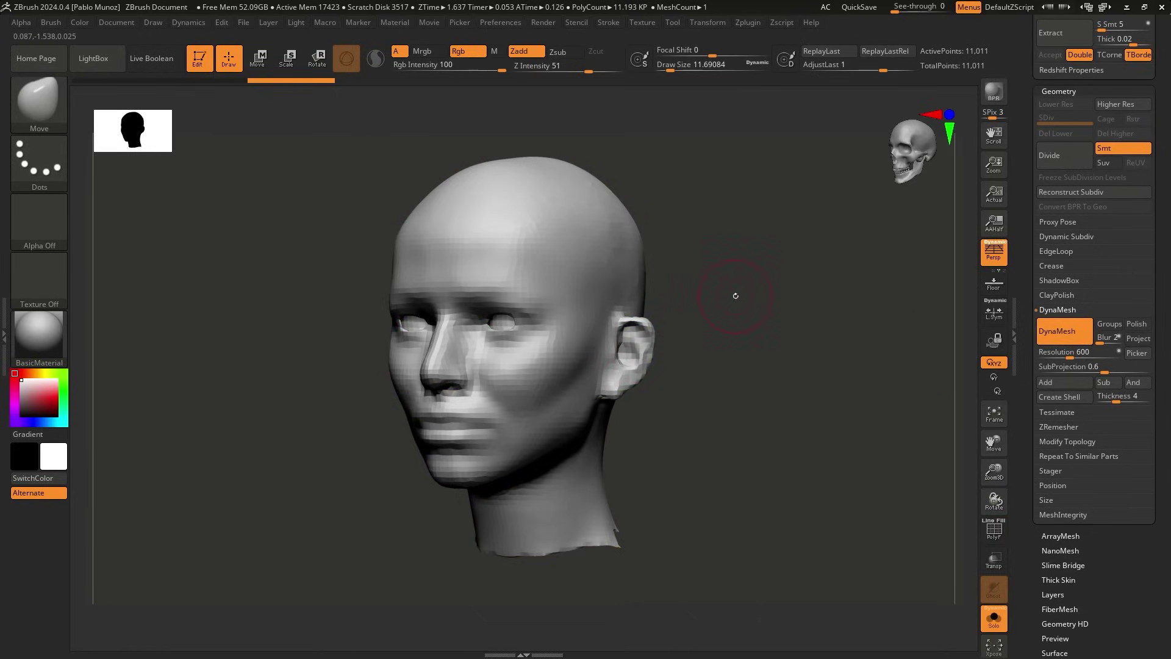
{"action": "key", "text": "ctrl+z"}
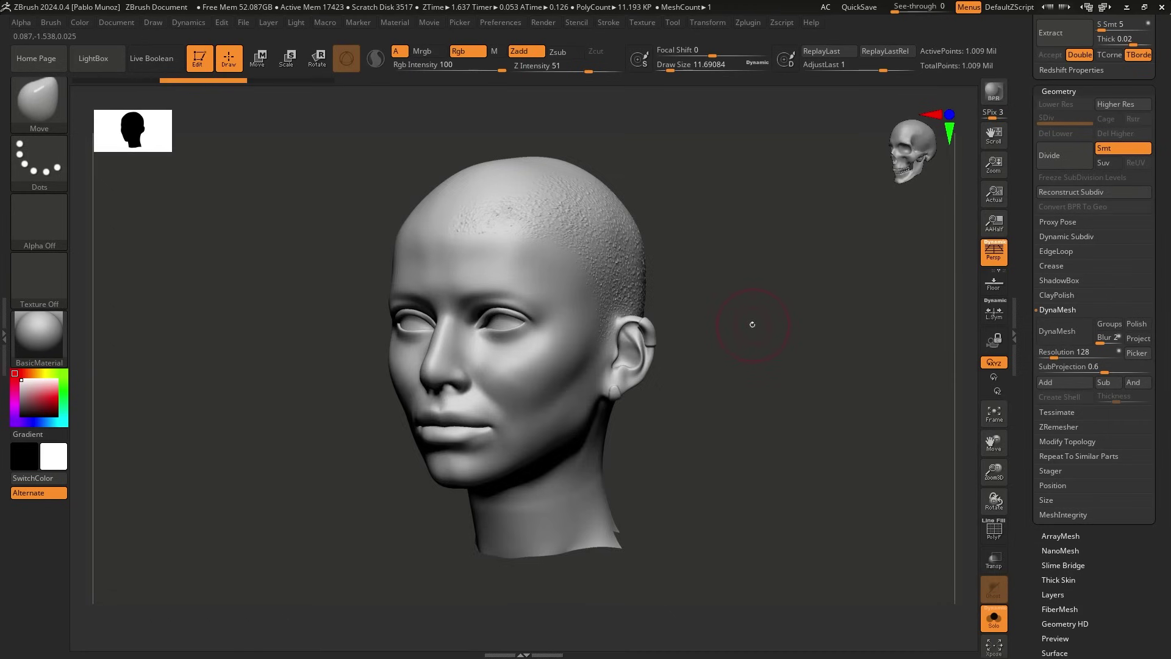
{"action": "left_click_drag", "start_coordinate": [752, 325], "coordinate": [749, 333]}
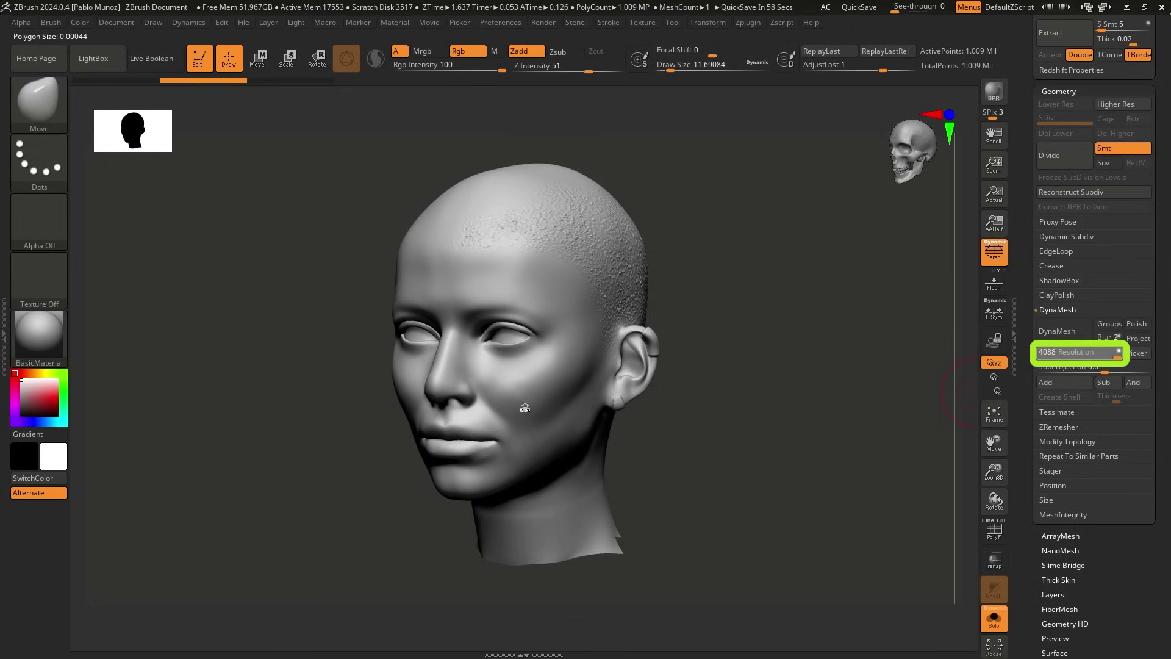
Remesh the cloned head with DynaMesh at resolution 4088 and inspect its polyframe up close around the eye.
{"action": "left_click", "coordinate": [1078, 353]}
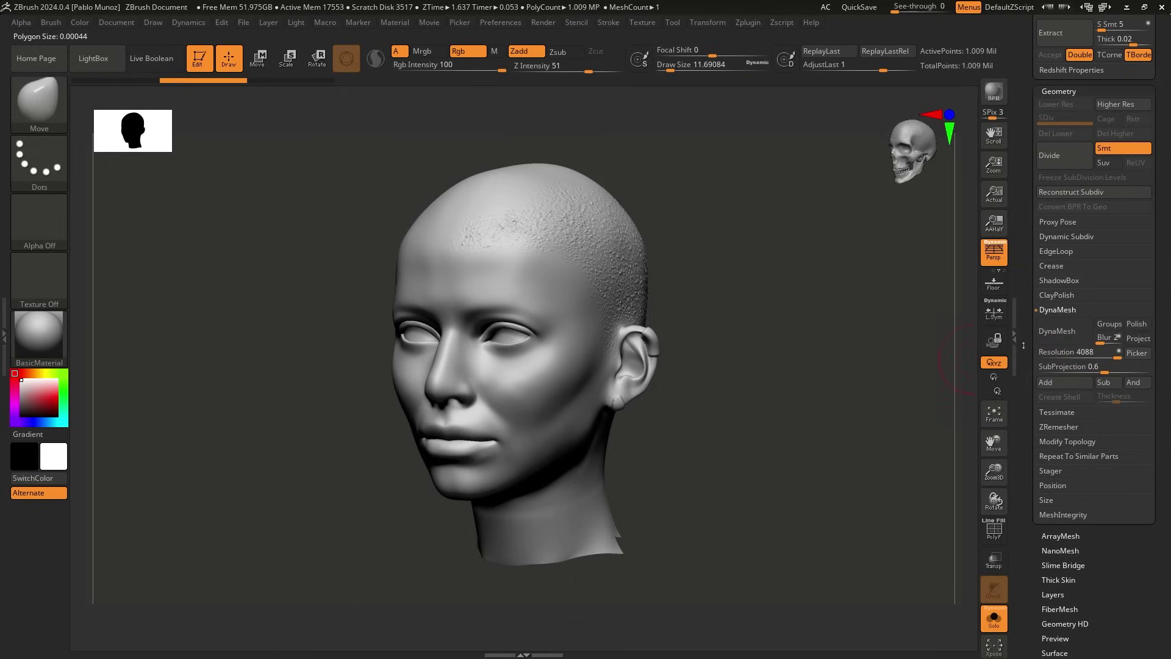
{"action": "left_click", "coordinate": [1065, 338]}
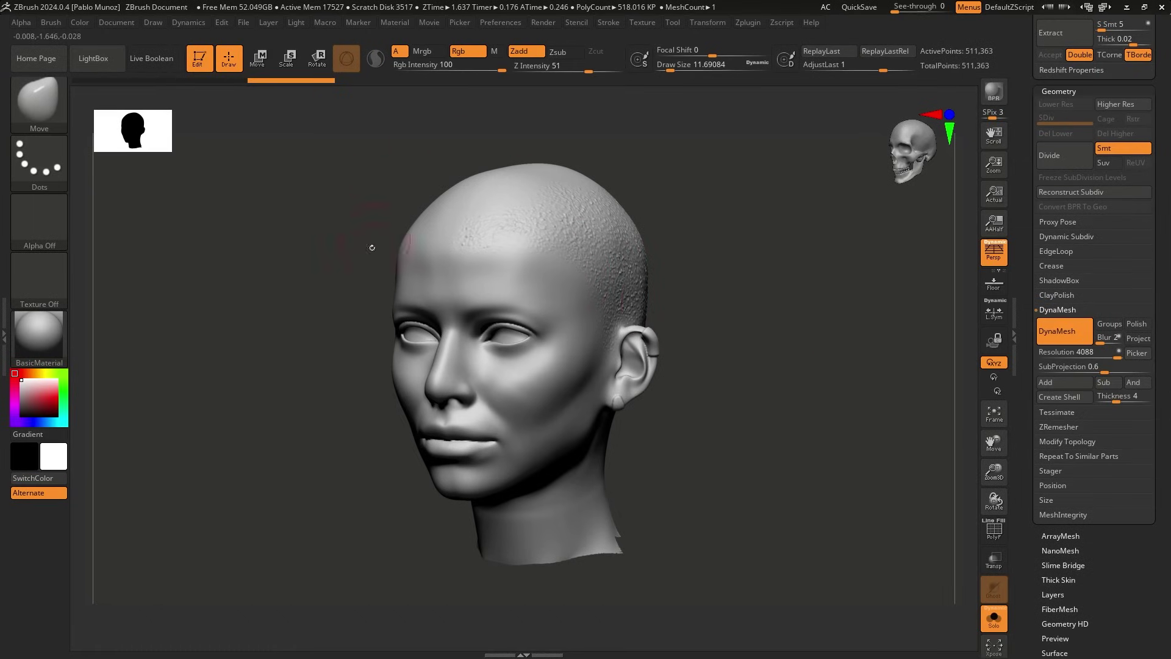
{"action": "key", "text": "shift+f"}
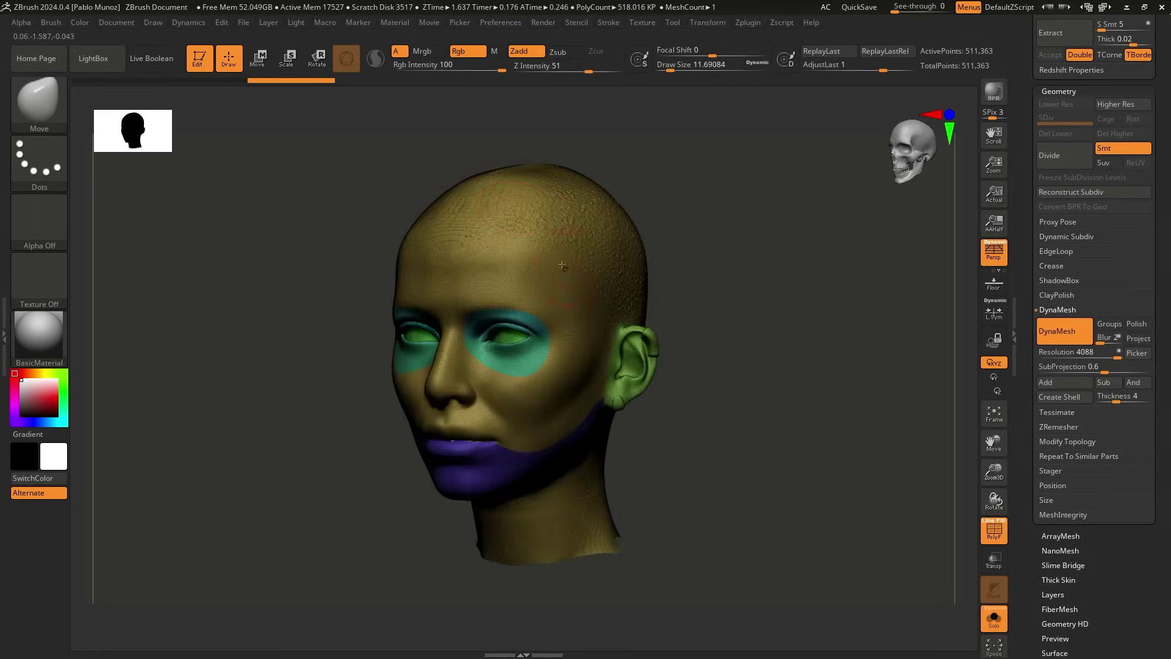
{"action": "right_click_drag", "start_coordinate": [575, 308], "coordinate": [558, 256], "text": "alt"}
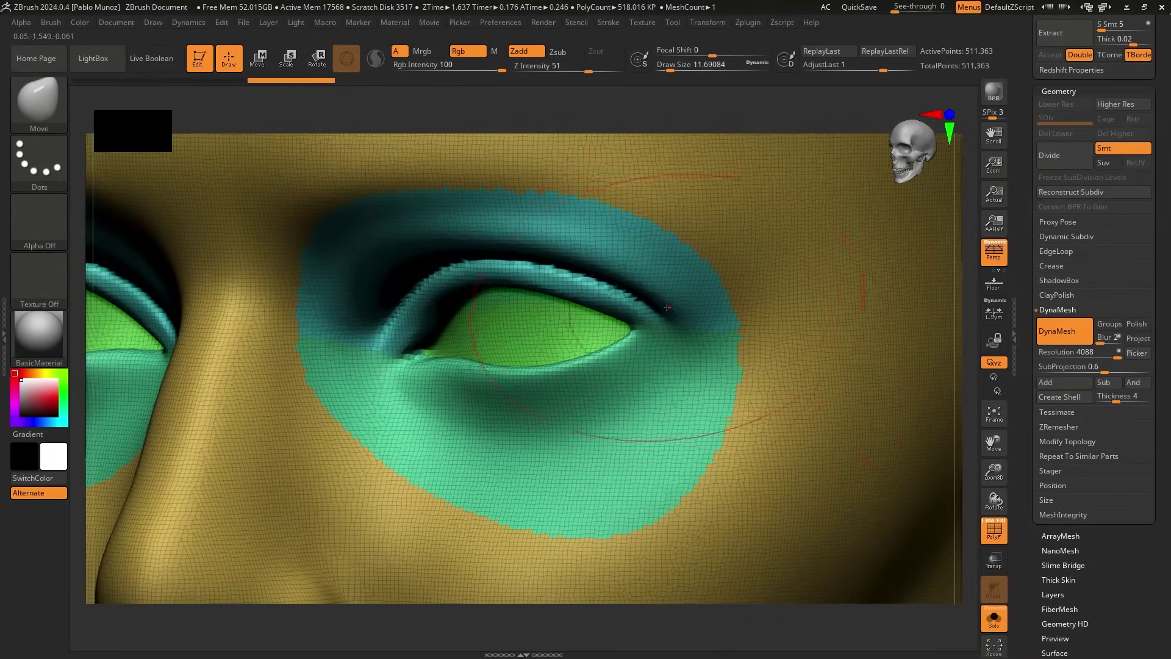
{"action": "key", "text": "f"}
{"action": "key", "text": "shift+f"}
{"action": "right_click_drag", "start_coordinate": [664, 308], "coordinate": [580, 322]}
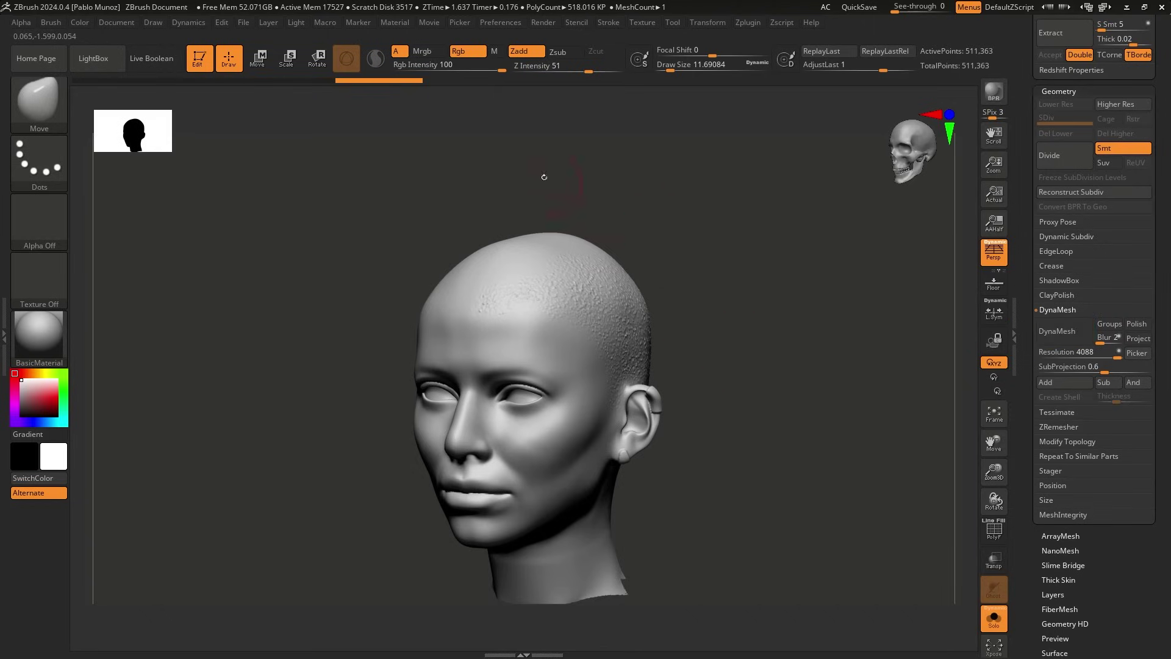
{"action": "left_click", "coordinate": [1066, 352]}
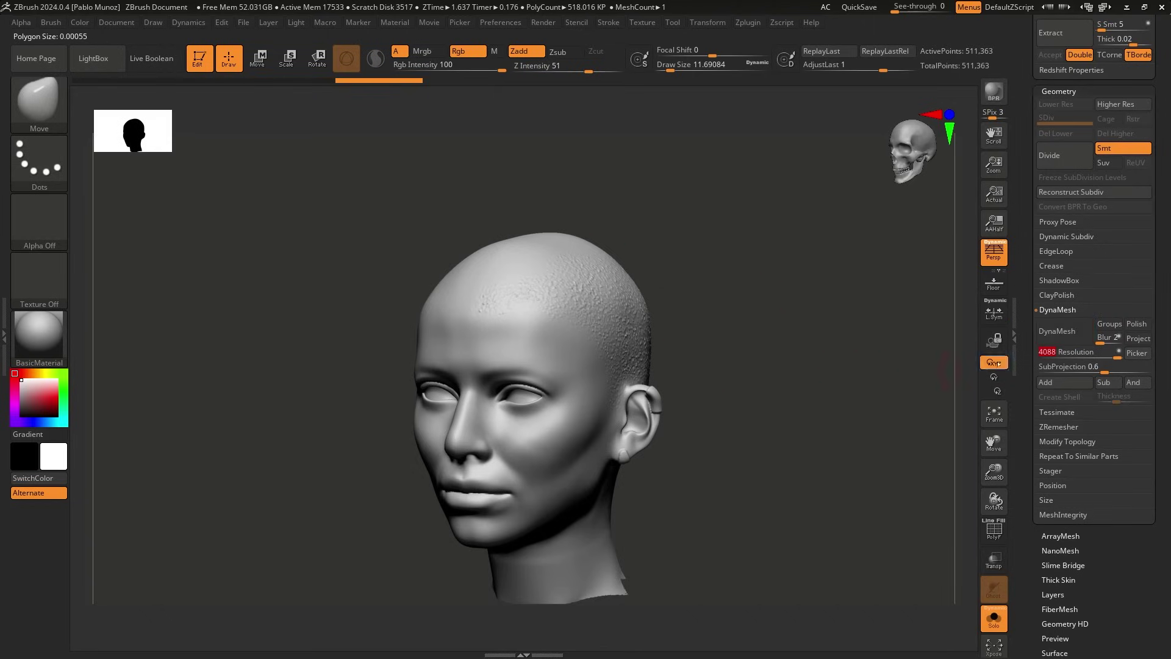
{"action": "left_click_drag", "start_coordinate": [1074, 356], "coordinate": [1114, 355]}
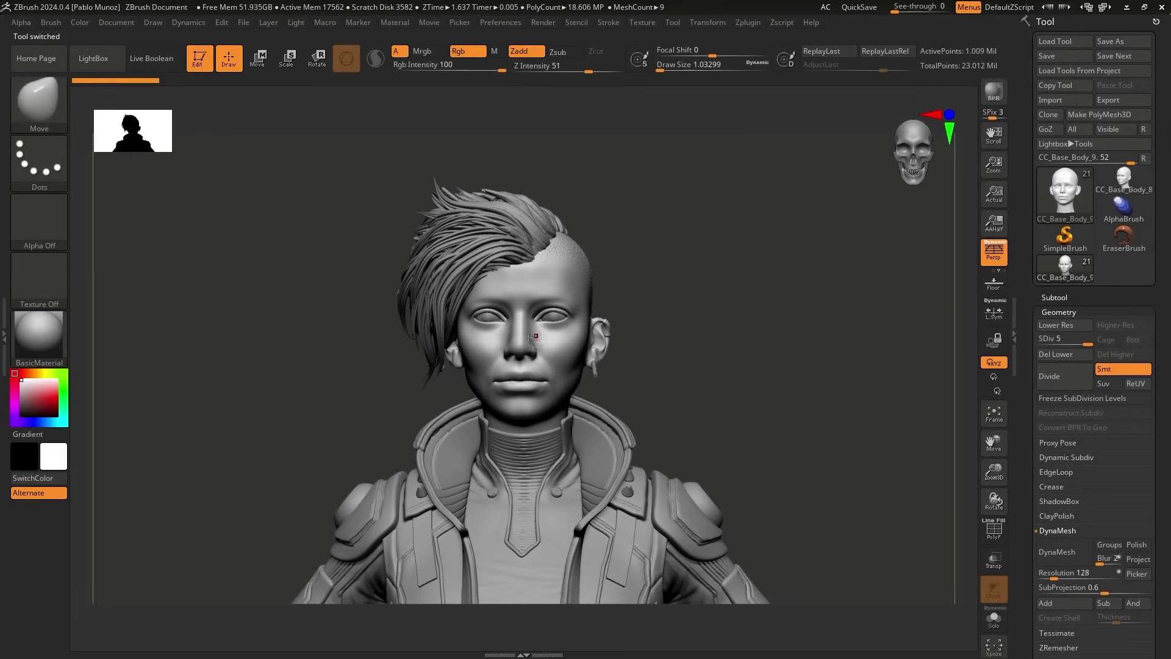
Hide the PM3D_Sphere3D2_1 and PM3D_Sphere3D2 hair subtools on the full character and make the CC_Base_Body_9 head active.
{"action": "right_click_drag", "start_coordinate": [516, 299], "coordinate": [541, 245]}
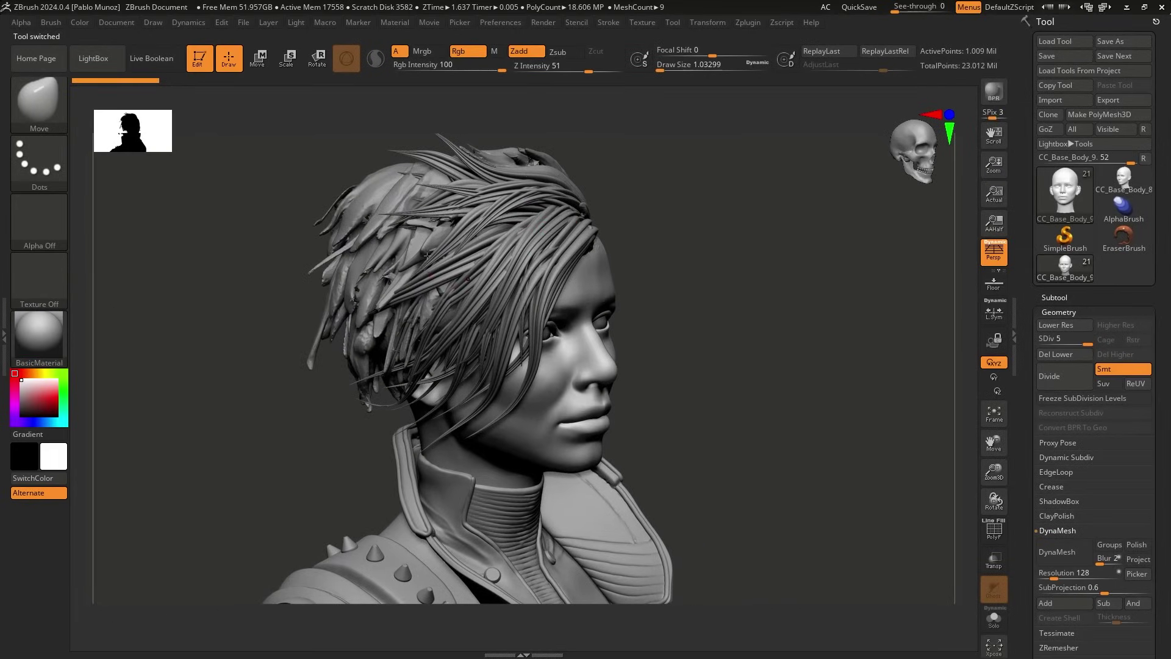
{"action": "right_click_drag", "start_coordinate": [427, 255], "coordinate": [446, 246]}
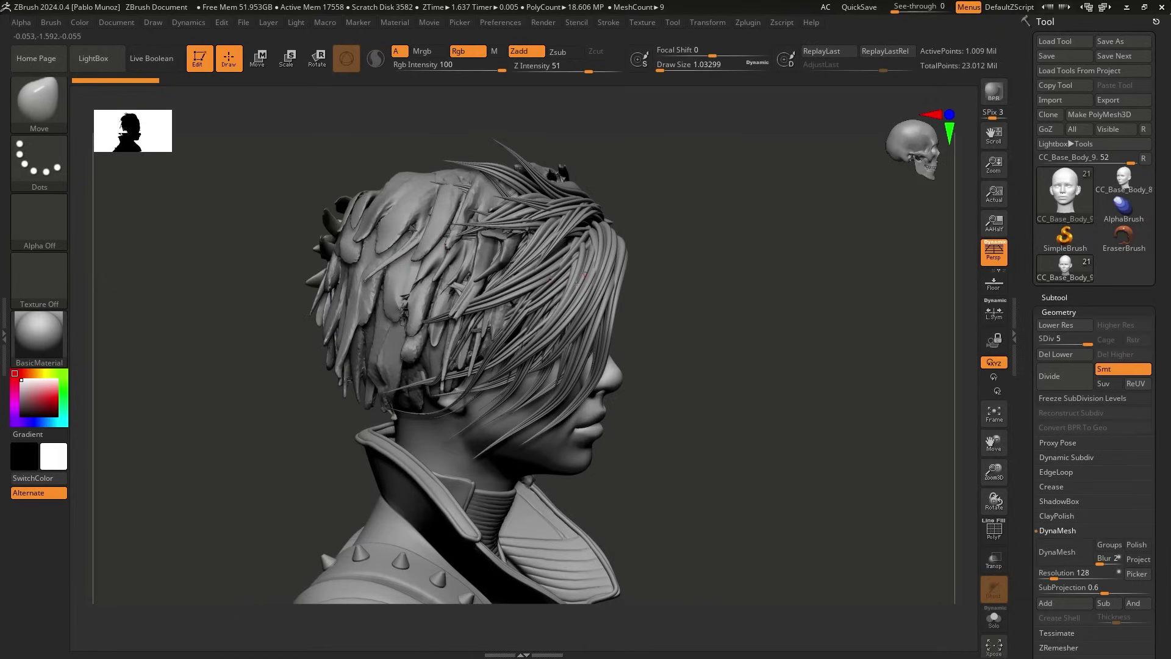
{"action": "right_click_drag", "start_coordinate": [526, 305], "coordinate": [443, 384]}
{"action": "right_click_drag", "start_coordinate": [514, 343], "coordinate": [541, 304]}
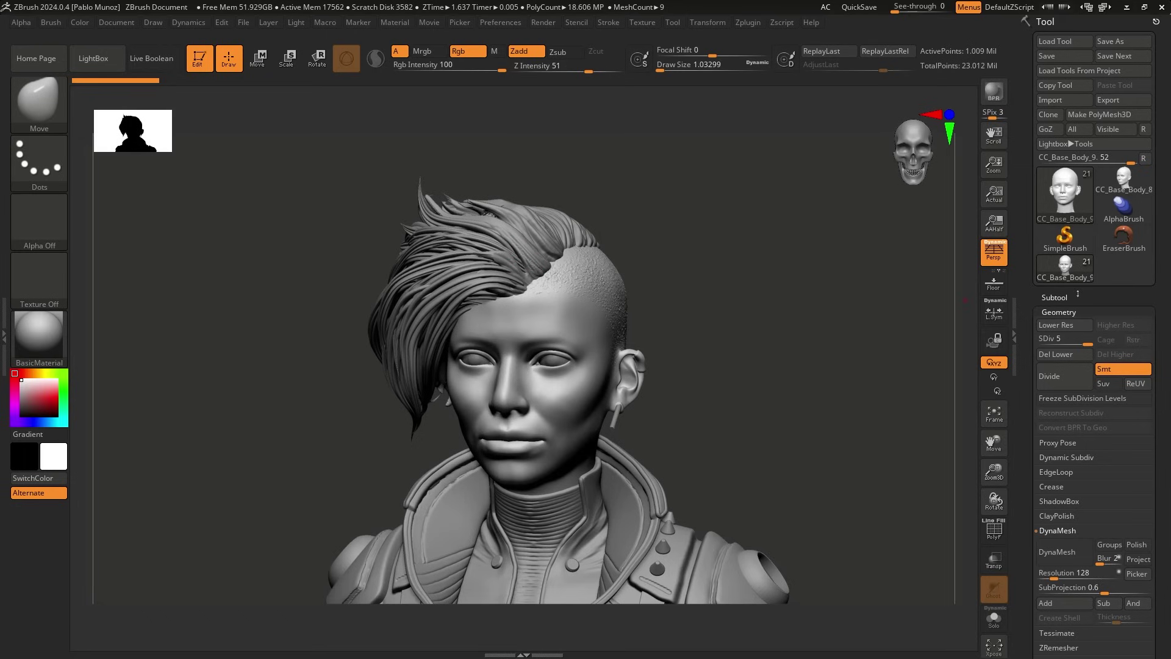
{"action": "left_click", "coordinate": [1054, 297]}
{"action": "left_click", "coordinate": [1095, 182]}
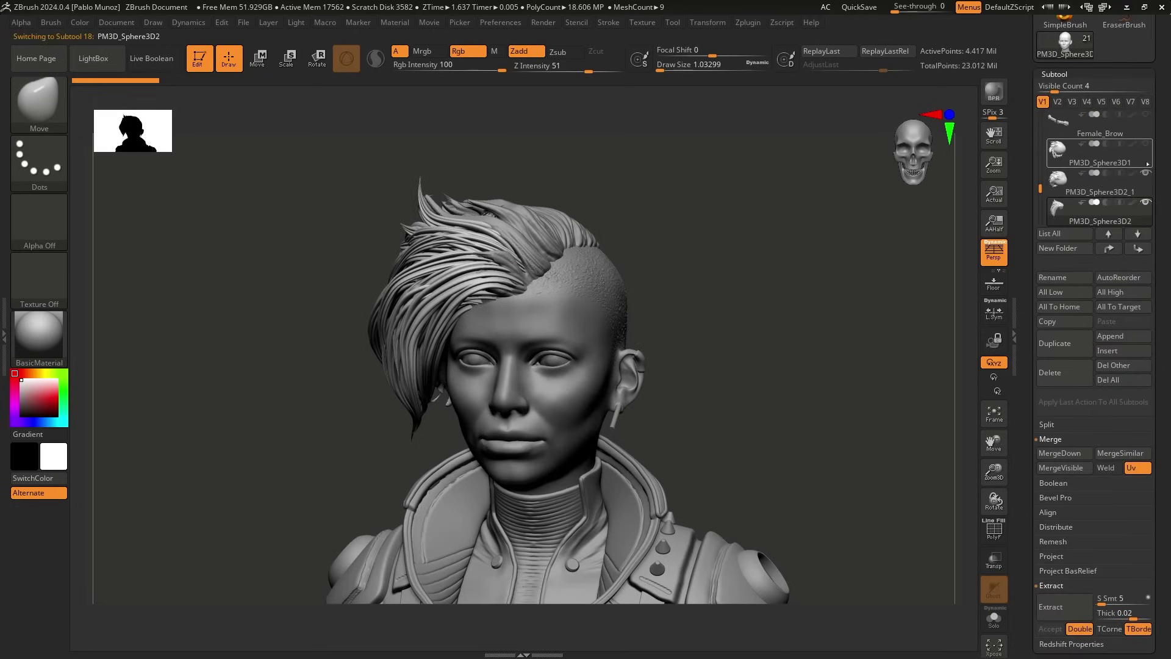
{"action": "left_click", "coordinate": [1146, 174]}
{"action": "left_click", "coordinate": [1145, 202]}
{"action": "left_click_drag", "start_coordinate": [1040, 188], "coordinate": [1040, 197]}
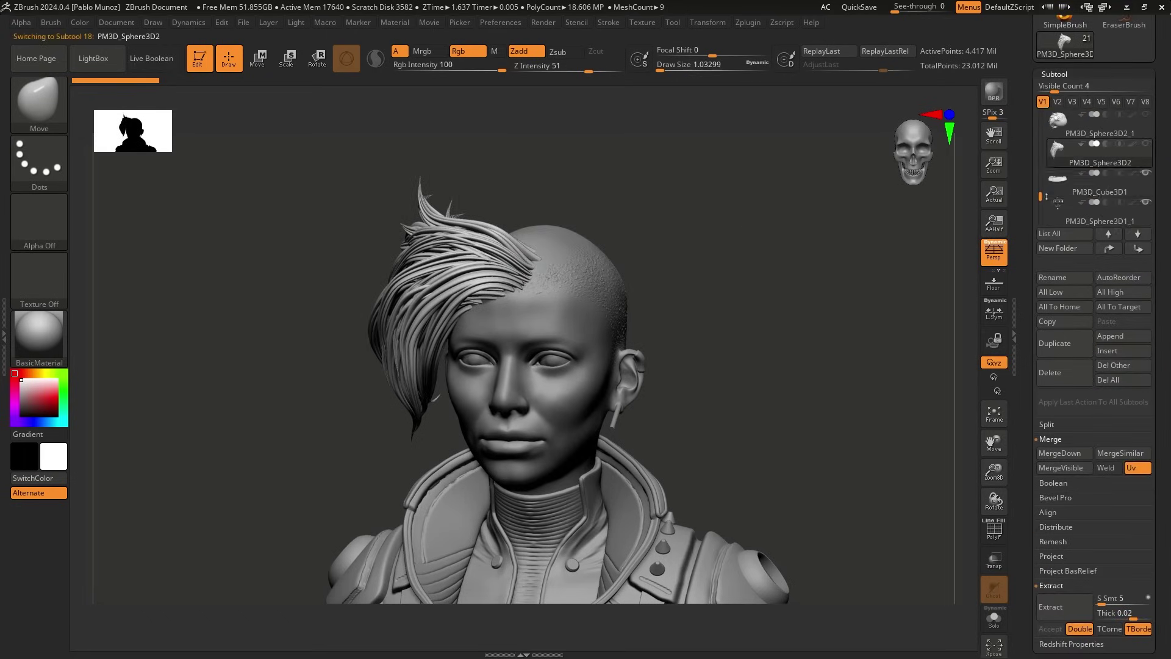
{"action": "left_click", "coordinate": [1081, 210]}
{"action": "left_click", "coordinate": [597, 311], "text": "alt"}
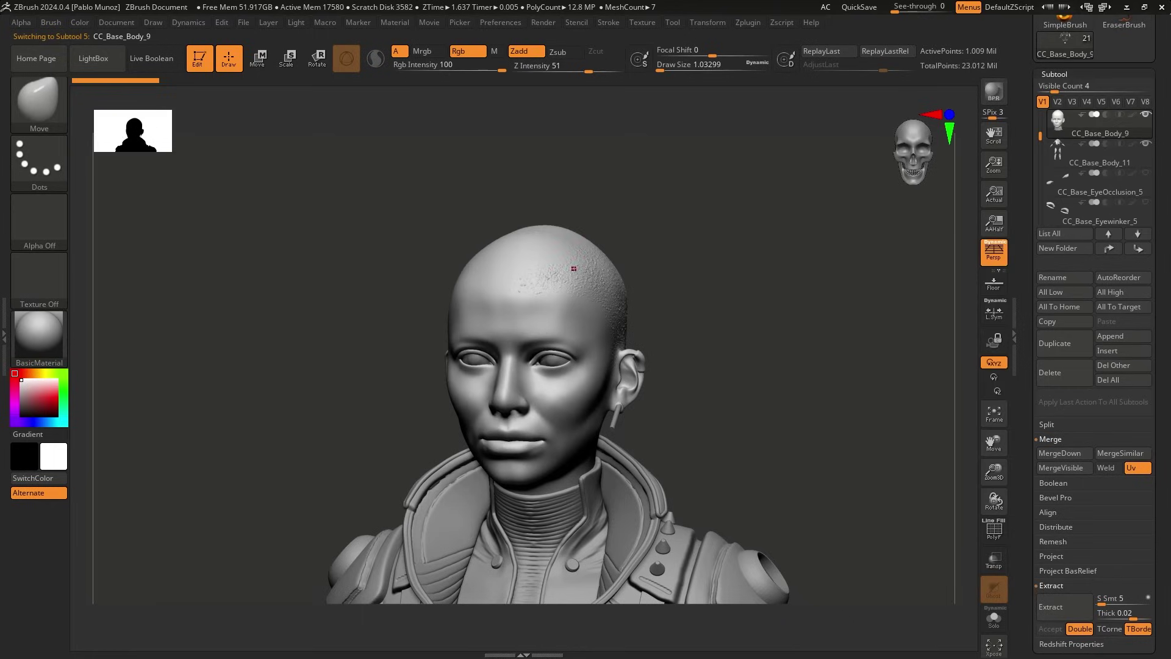
Mask a rectangular strip on the top centre of the head in front view and invert the mask.
{"action": "left_click_drag", "start_coordinate": [459, 223], "coordinate": [489, 222], "text": "shift"}
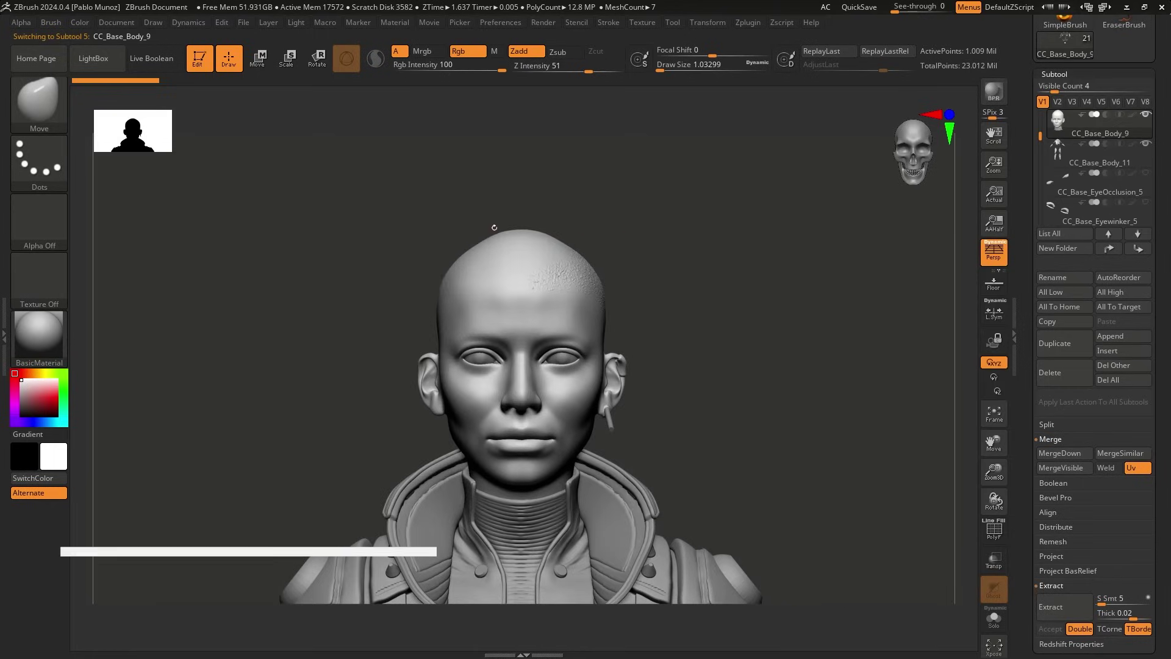
{"action": "key", "text": "ctrl"}
{"action": "left_click_drag", "start_coordinate": [499, 197], "coordinate": [548, 287], "text": "ctrl"}
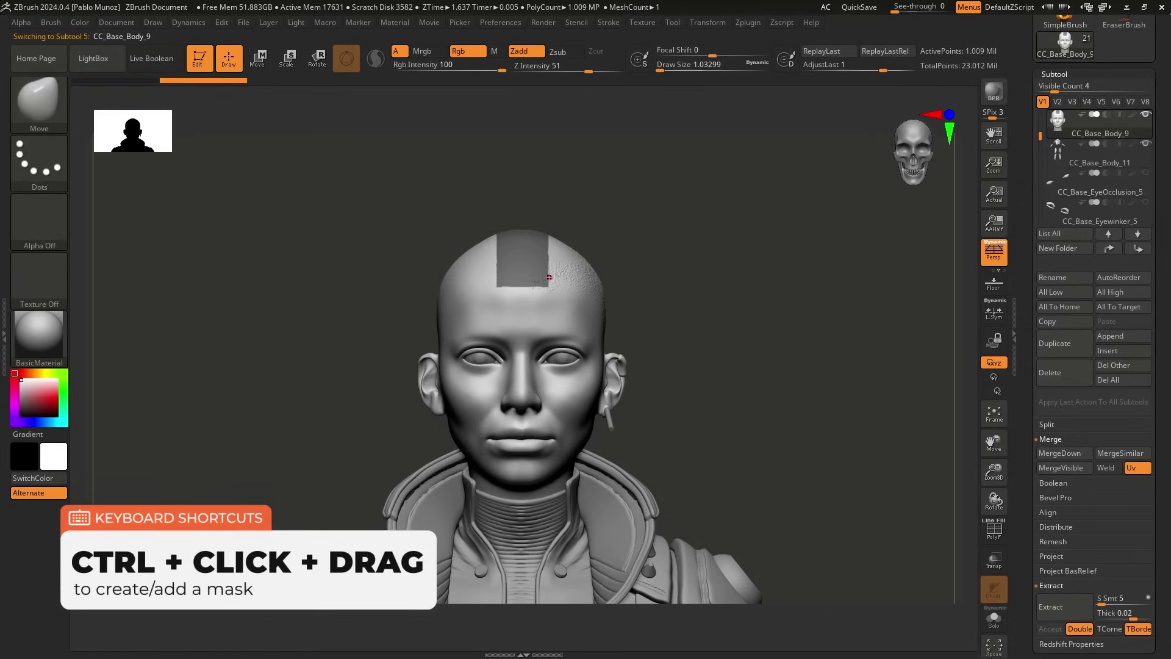
{"action": "right_click_drag", "start_coordinate": [548, 277], "coordinate": [654, 262]}
{"action": "left_click", "coordinate": [659, 240], "text": "ctrl"}
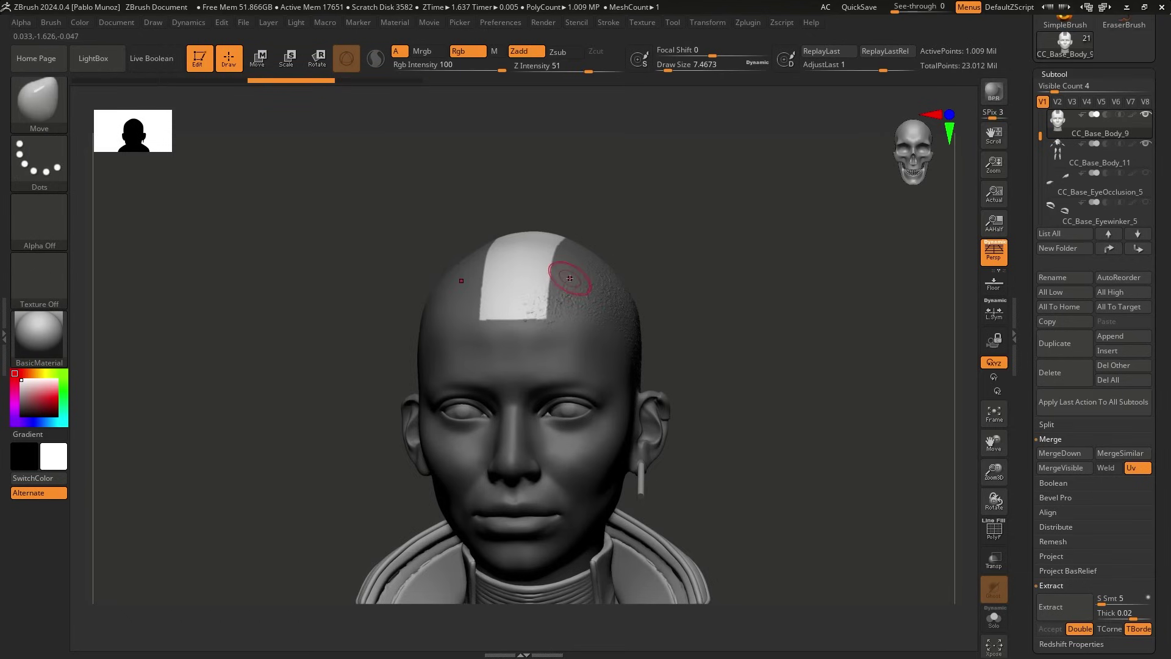
Refine the mask into a mohawk strip with a rounded front end, extended over the back of the head.
{"action": "key", "text": "ctrl"}
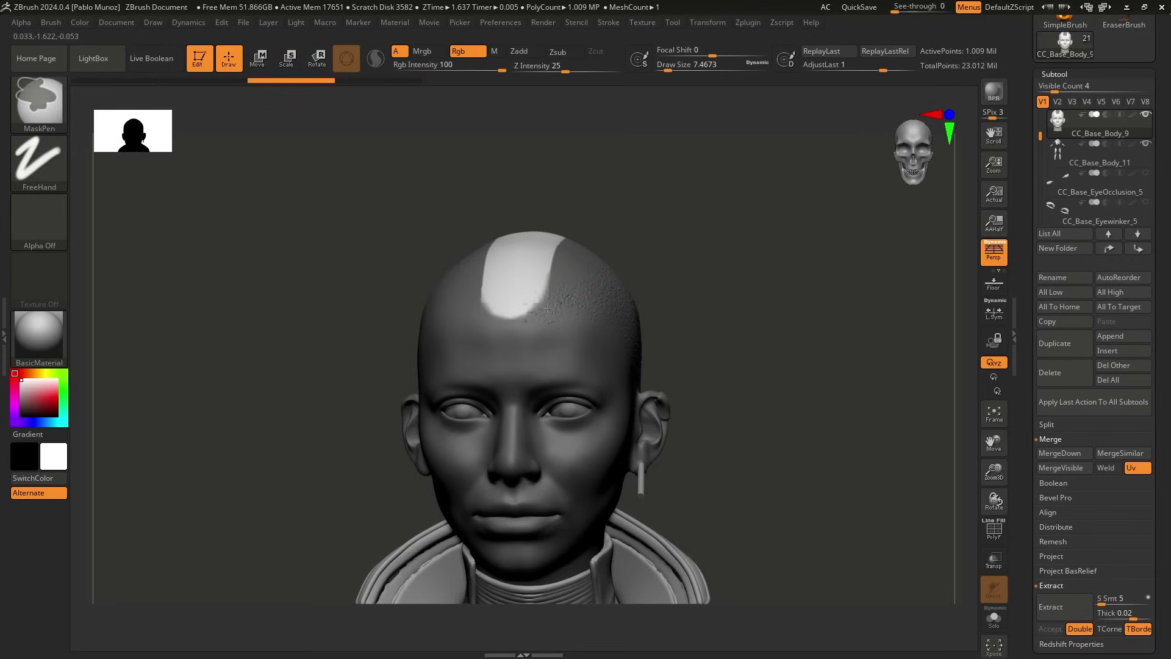
{"action": "mouse_move", "coordinate": [687, 201]}
{"action": "left_mouse_down"}
{"action": "mouse_move", "coordinate": [769, 208]}
{"action": "mouse_move", "coordinate": [755, 209]}
{"action": "left_mouse_up"}
{"action": "left_click", "coordinate": [713, 236], "text": "ctrl"}
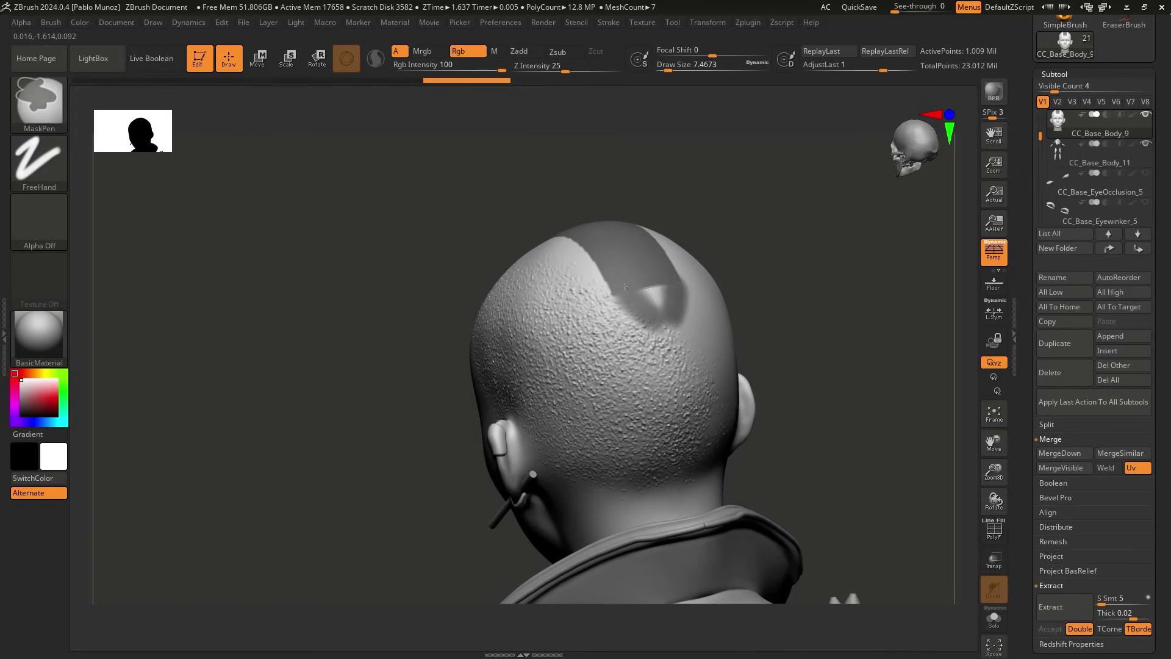
{"action": "mouse_move", "coordinate": [621, 283]}
{"action": "left_mouse_down", "text": "ctrl"}
{"action": "mouse_move", "coordinate": [660, 305]}
{"action": "mouse_move", "coordinate": [659, 332]}
{"action": "left_mouse_up", "text": "ctrl"}
{"action": "mouse_move", "coordinate": [635, 204]}
{"action": "left_mouse_down"}
{"action": "mouse_move", "coordinate": [724, 243]}
{"action": "mouse_move", "coordinate": [718, 272]}
{"action": "left_mouse_up"}
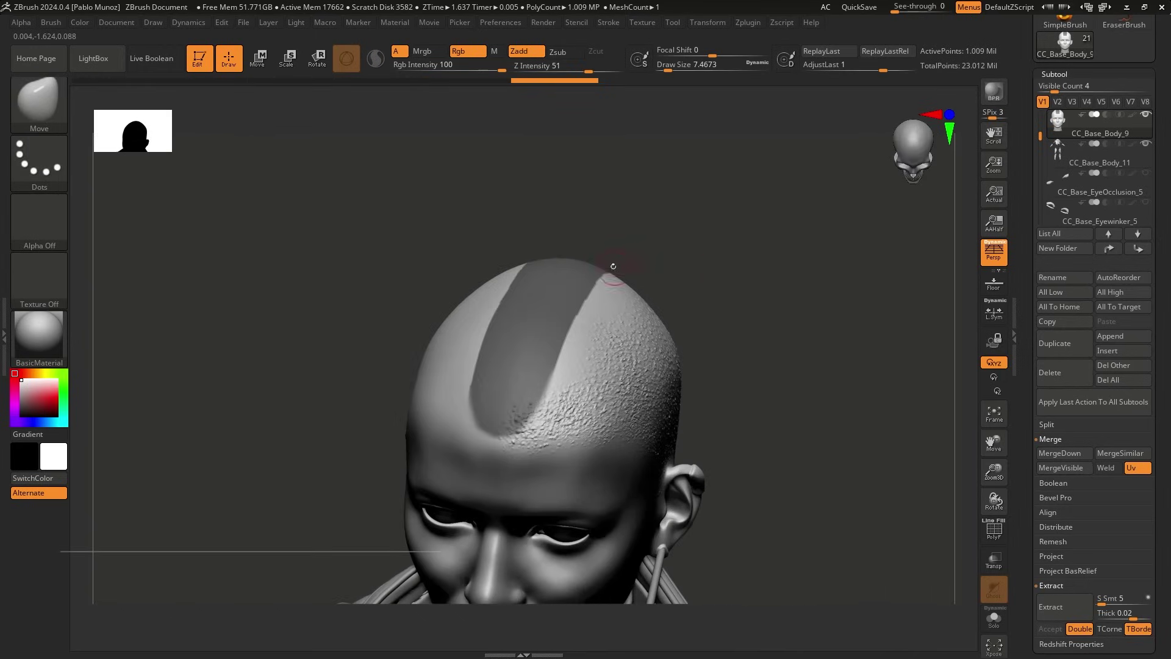
Blur the edges of the mohawk mask, invert it, and invert it back to the strip.
{"action": "left_click", "coordinate": [551, 295], "text": "ctrl"}
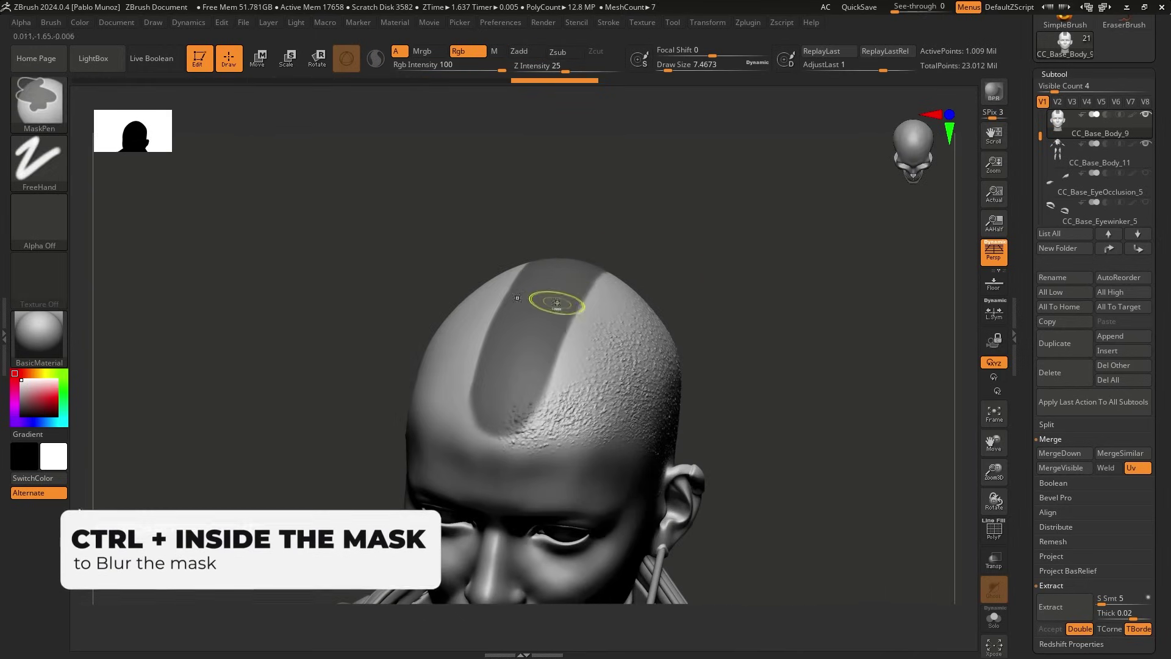
{"action": "left_click", "coordinate": [693, 219], "text": "ctrl"}
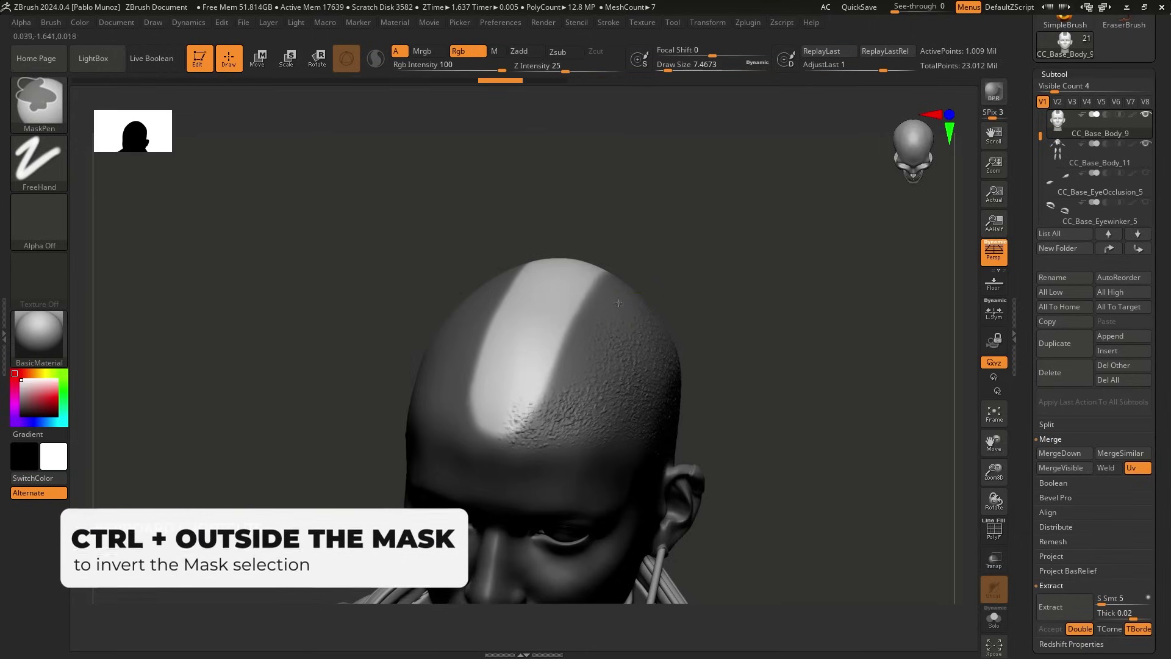
{"action": "left_click", "coordinate": [641, 254], "text": "ctrl"}
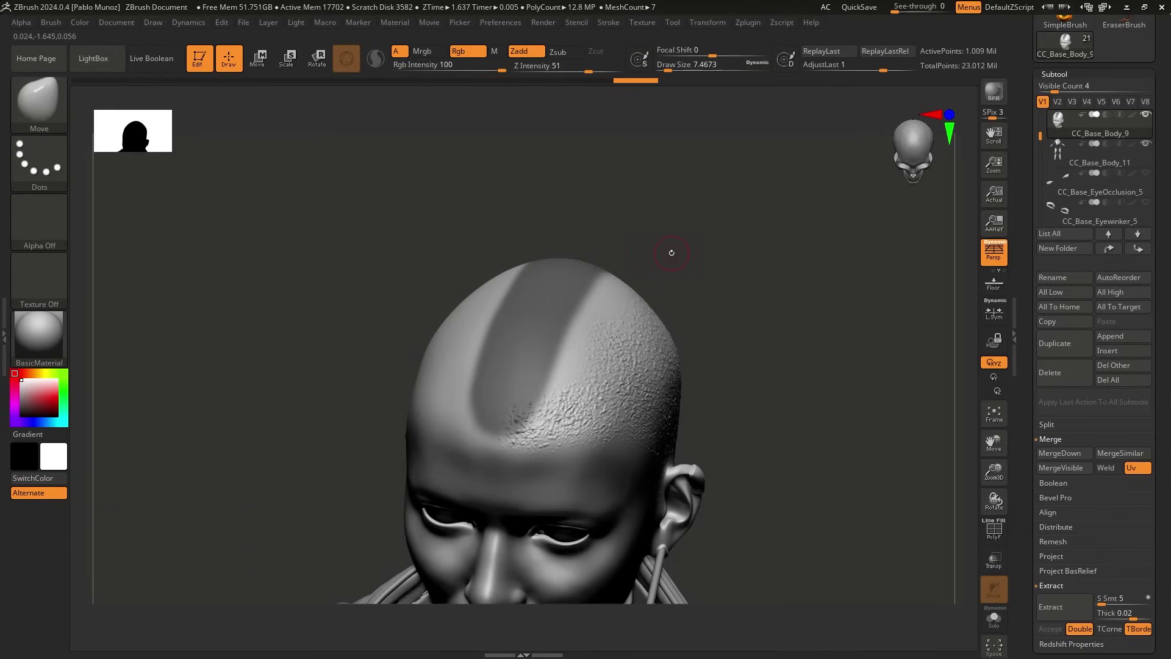
Preview FiberMesh hair on the masked mohawk strip, view it from the side, and turn the preview off.
{"action": "left_click_drag", "start_coordinate": [597, 241], "coordinate": [737, 320]}
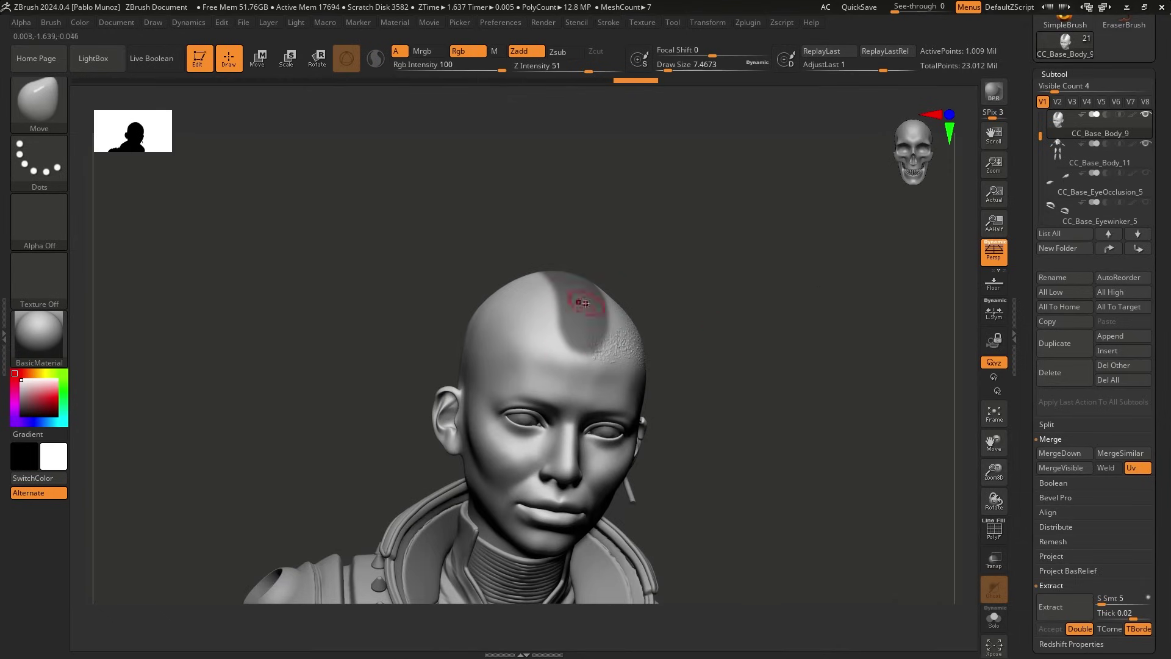
{"action": "left_click_drag", "start_coordinate": [1099, 484], "coordinate": [1103, 176]}
{"action": "left_click", "coordinate": [1059, 118]}
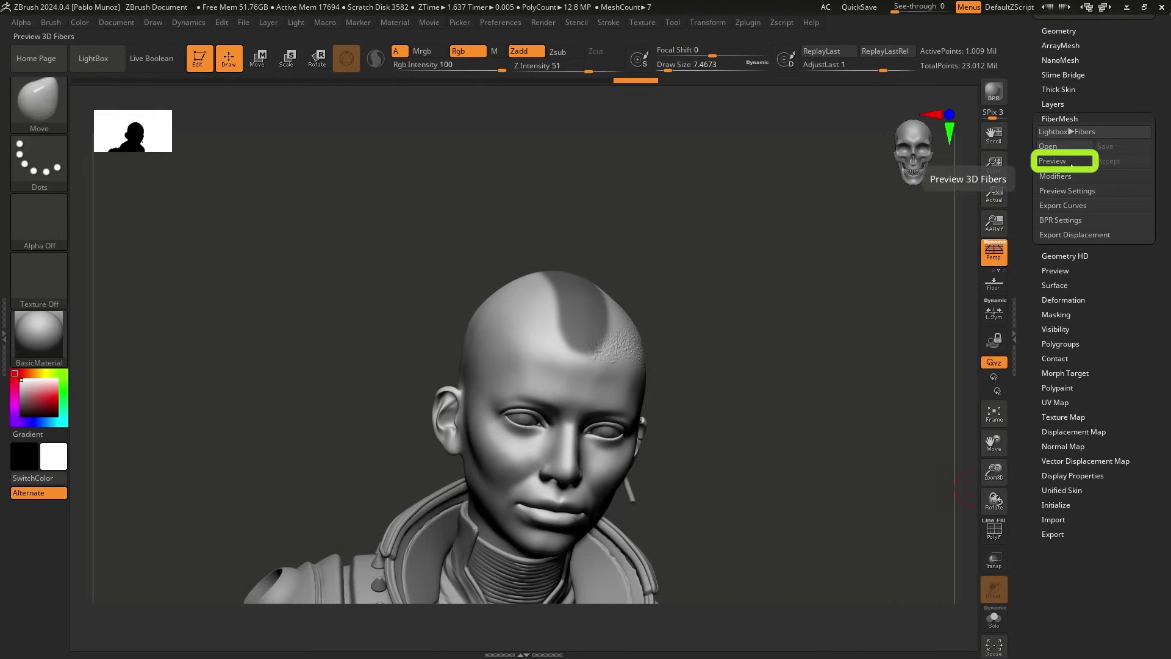
{"action": "left_click", "coordinate": [1061, 161]}
{"action": "left_click_drag", "start_coordinate": [689, 353], "coordinate": [824, 332]}
{"action": "left_click_drag", "start_coordinate": [642, 337], "coordinate": [695, 360]}
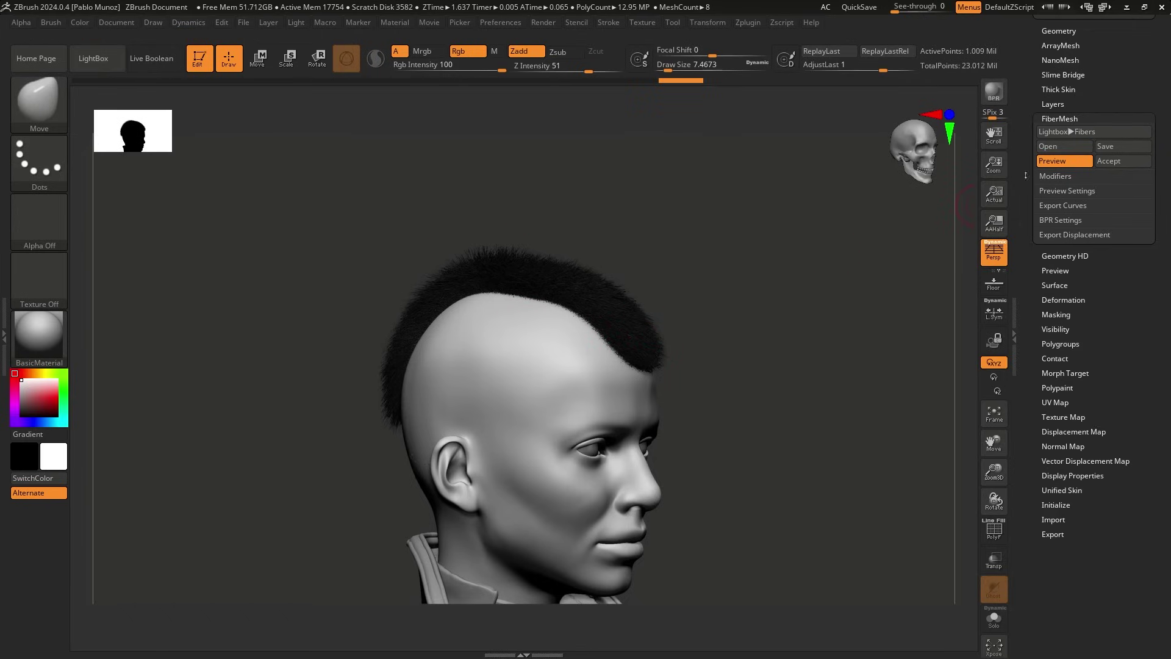
{"action": "left_click", "coordinate": [1064, 161]}
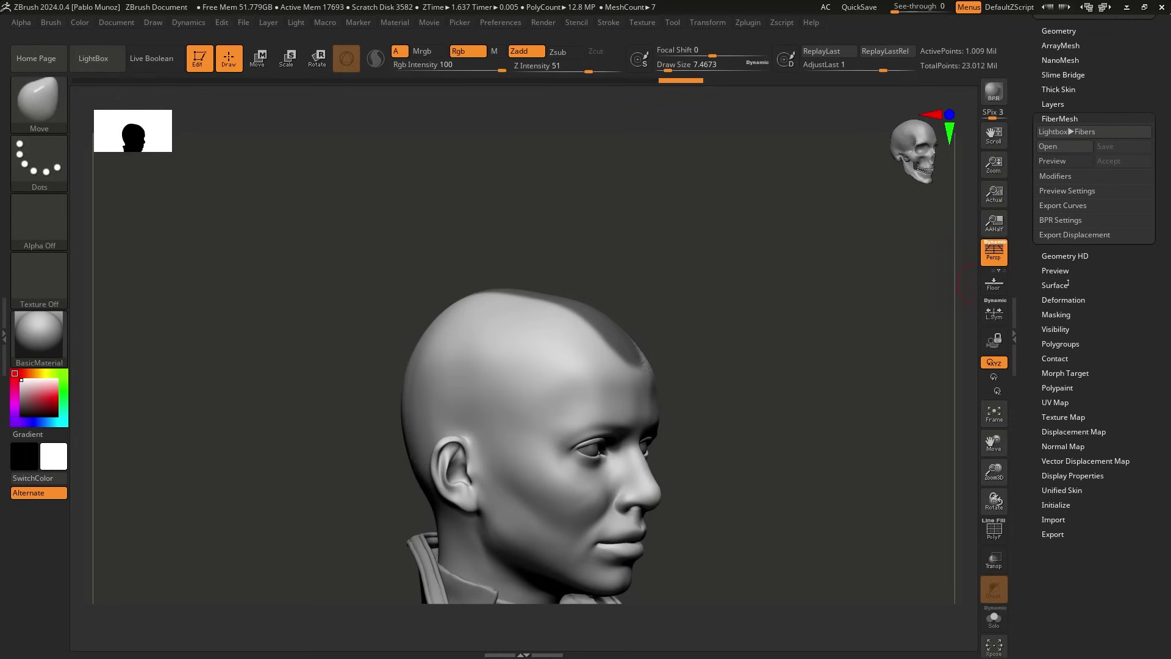
Store a morph target for the head.
{"action": "left_click", "coordinate": [1073, 373]}
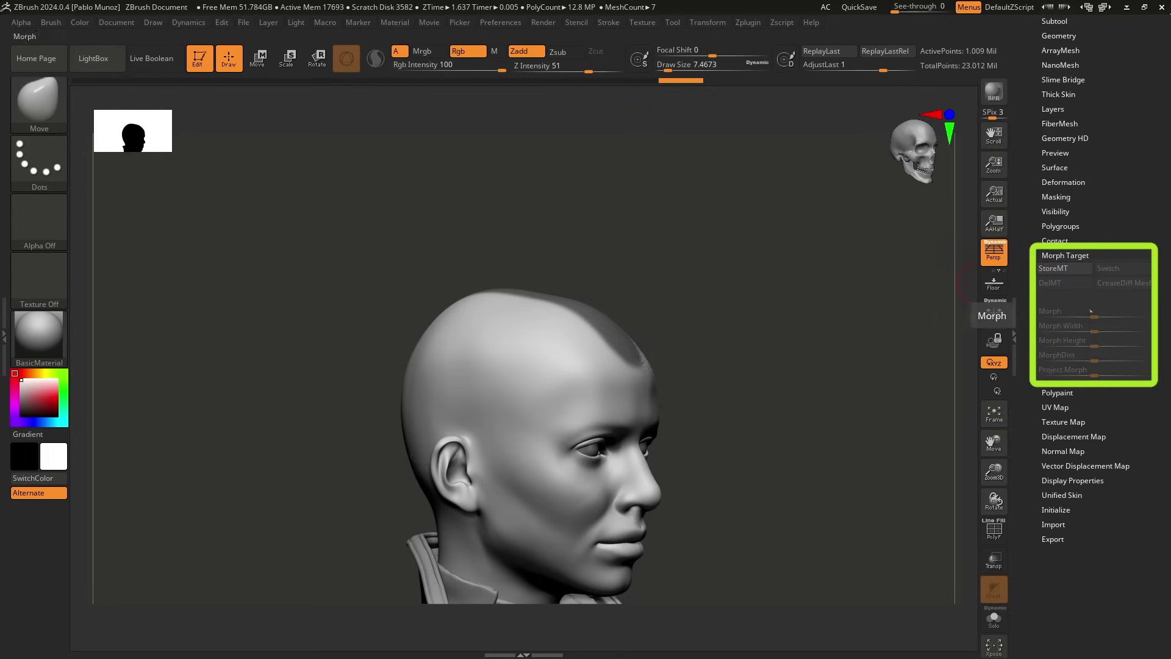
{"action": "left_click", "coordinate": [1081, 270]}
{"action": "mouse_move", "coordinate": [731, 364]}
{"action": "left_mouse_down"}
{"action": "mouse_move", "coordinate": [719, 280]}
{"action": "mouse_move", "coordinate": [725, 288]}
{"action": "left_mouse_up"}
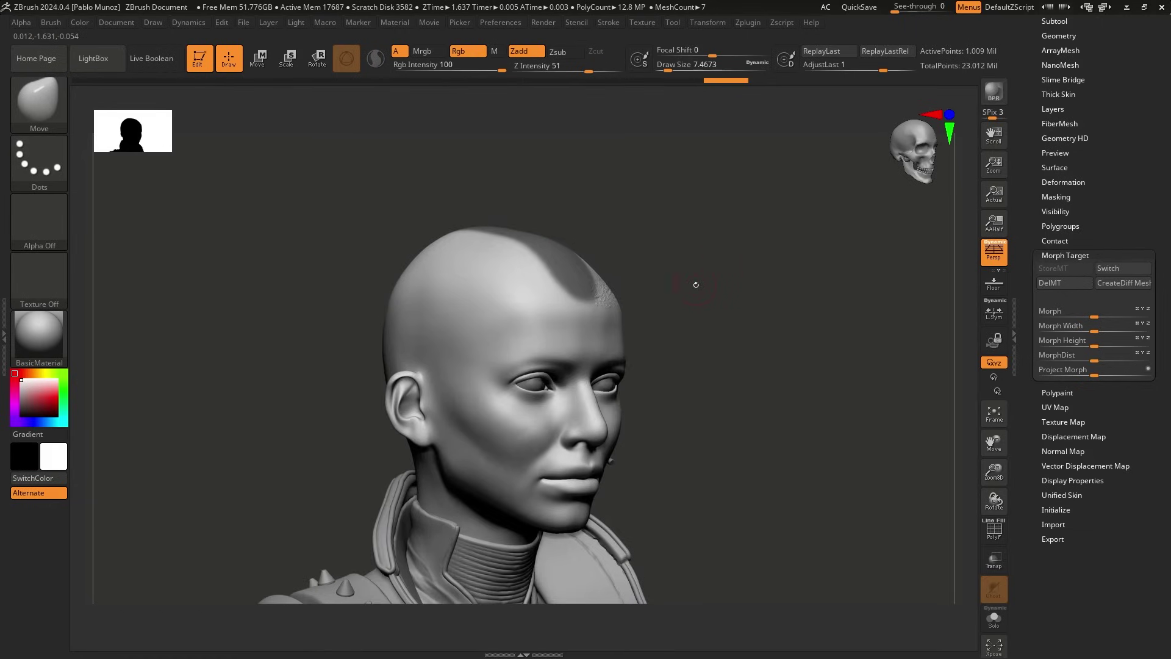
Invert the mohawk mask and pull the unmasked strip up and outward from the head with the Move gizmo.
{"action": "key", "text": "ctrl"}
{"action": "left_click", "coordinate": [662, 241], "text": "ctrl"}
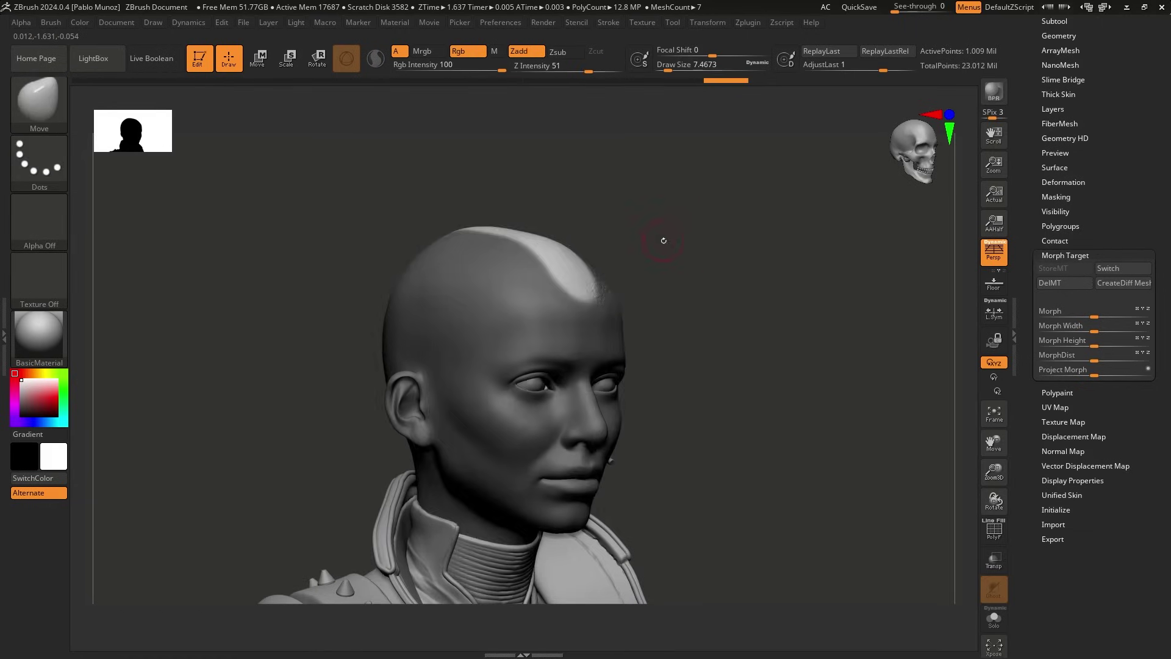
{"action": "mouse_move", "coordinate": [664, 240]}
{"action": "left_mouse_down"}
{"action": "mouse_move", "coordinate": [706, 236]}
{"action": "mouse_move", "coordinate": [672, 249]}
{"action": "left_mouse_up"}
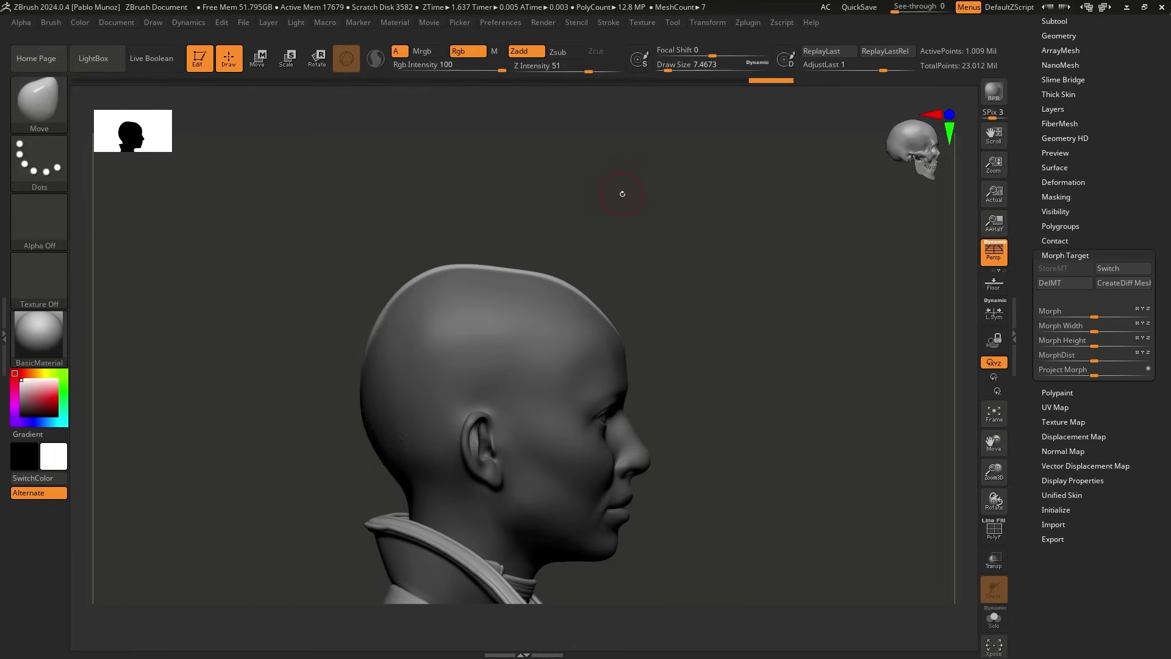
{"action": "key", "text": "w"}
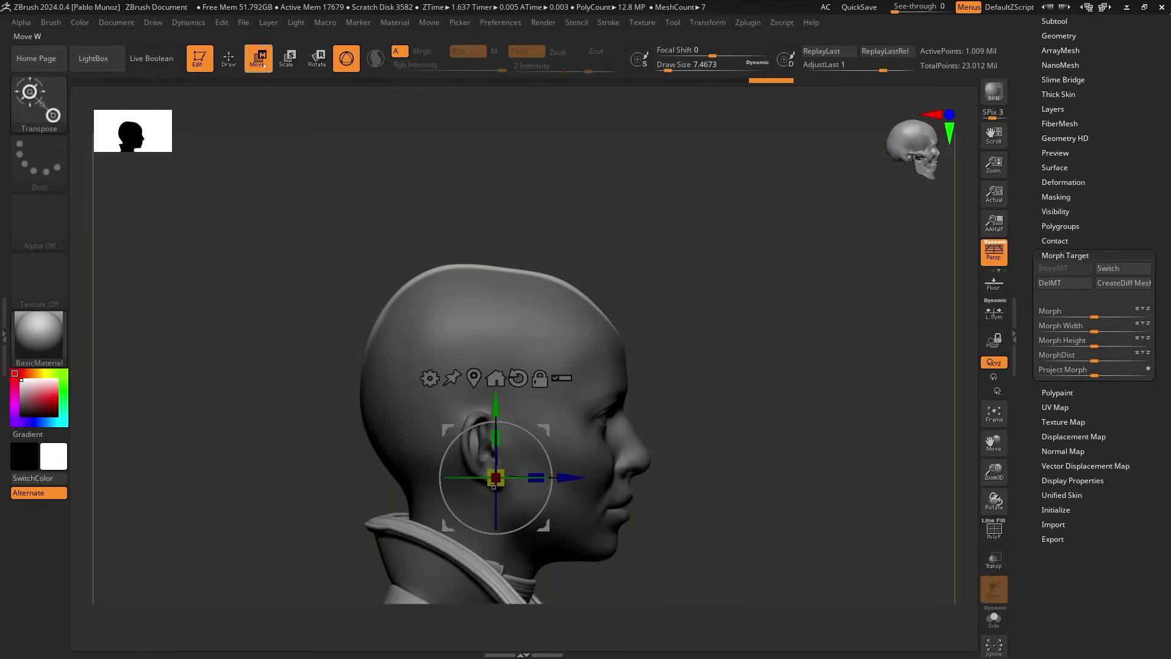
{"action": "left_click", "coordinate": [487, 330]}
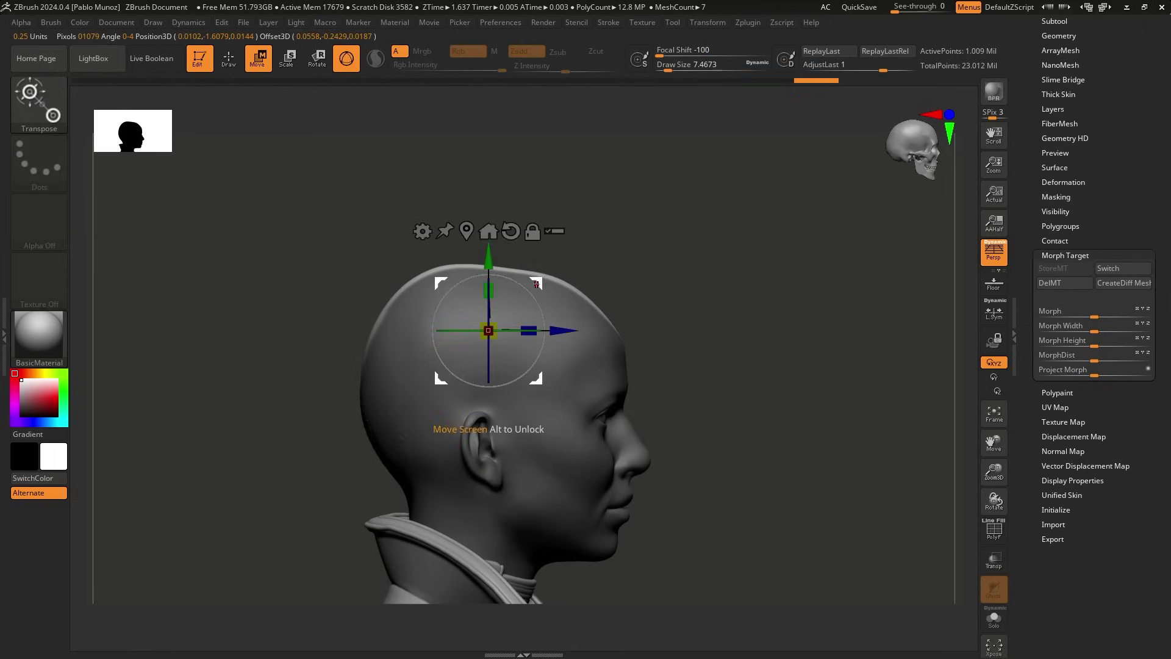
{"action": "left_click_drag", "start_coordinate": [536, 283], "coordinate": [531, 210]}
{"action": "mouse_move", "coordinate": [528, 255]}
{"action": "left_mouse_down"}
{"action": "mouse_move", "coordinate": [581, 245]}
{"action": "mouse_move", "coordinate": [539, 218]}
{"action": "left_mouse_up"}
{"action": "key", "text": "q"}
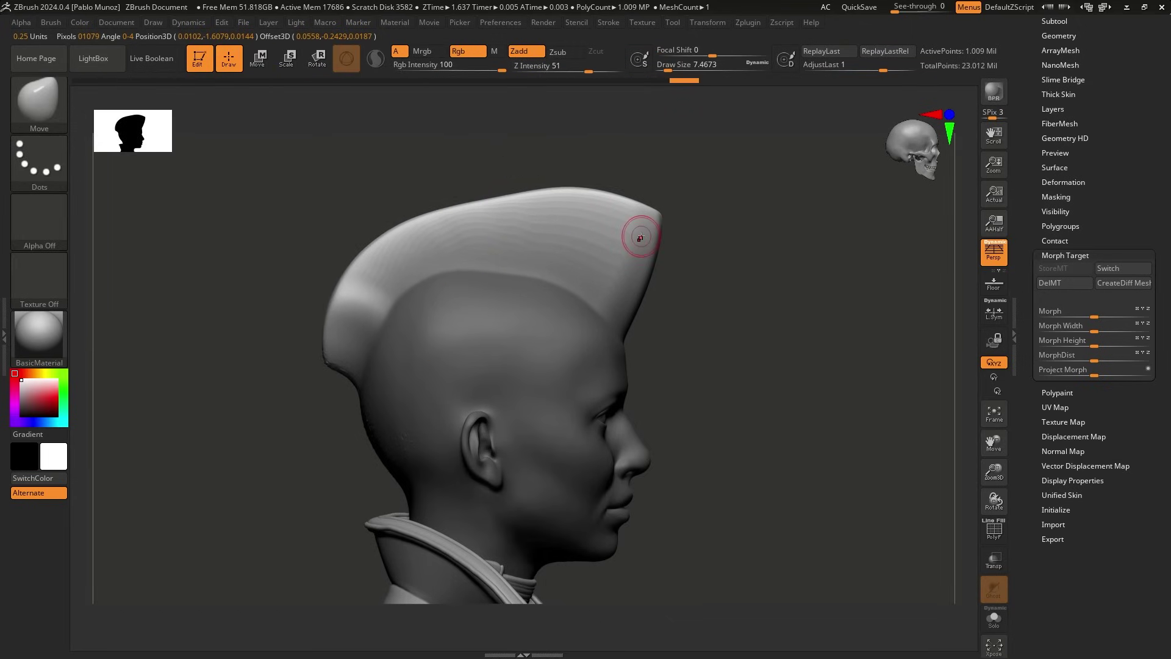
Shape the mohawk volume with the Move brush at draw size about 41, extending its front tip forward and raising its back.
{"action": "key", "text": "space"}
{"action": "left_click_drag", "start_coordinate": [640, 236], "coordinate": [696, 239]}
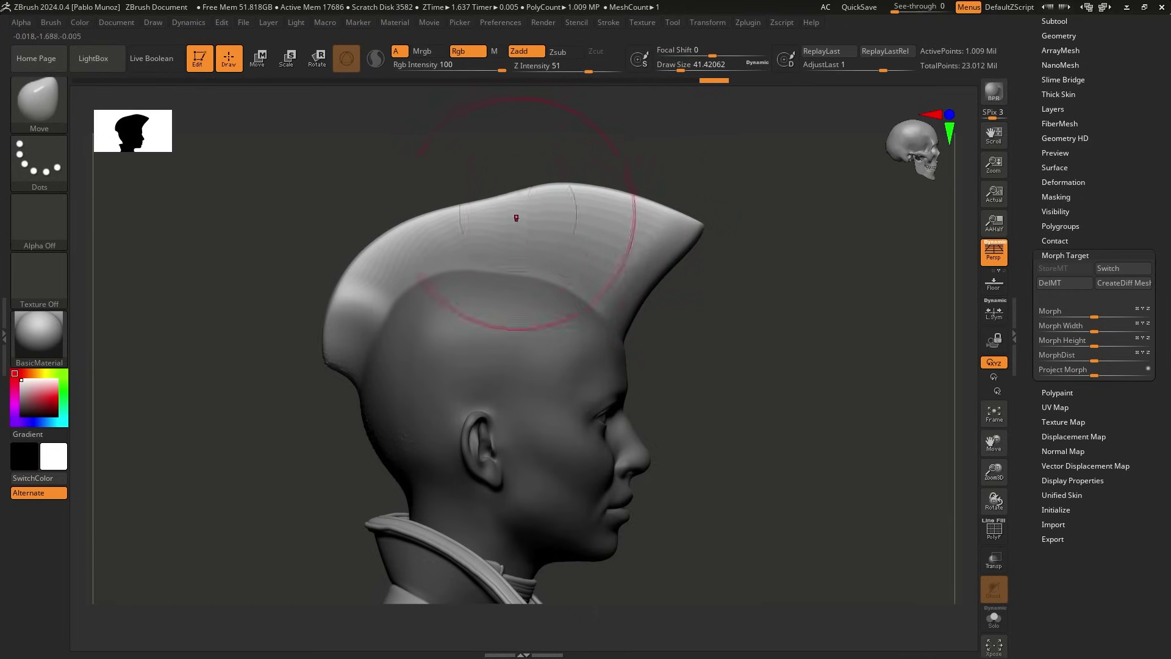
{"action": "left_click_drag", "start_coordinate": [476, 212], "coordinate": [478, 194]}
{"action": "mouse_move", "coordinate": [420, 221]}
{"action": "left_mouse_down"}
{"action": "mouse_move", "coordinate": [404, 203]}
{"action": "mouse_move", "coordinate": [351, 221]}
{"action": "left_mouse_up"}
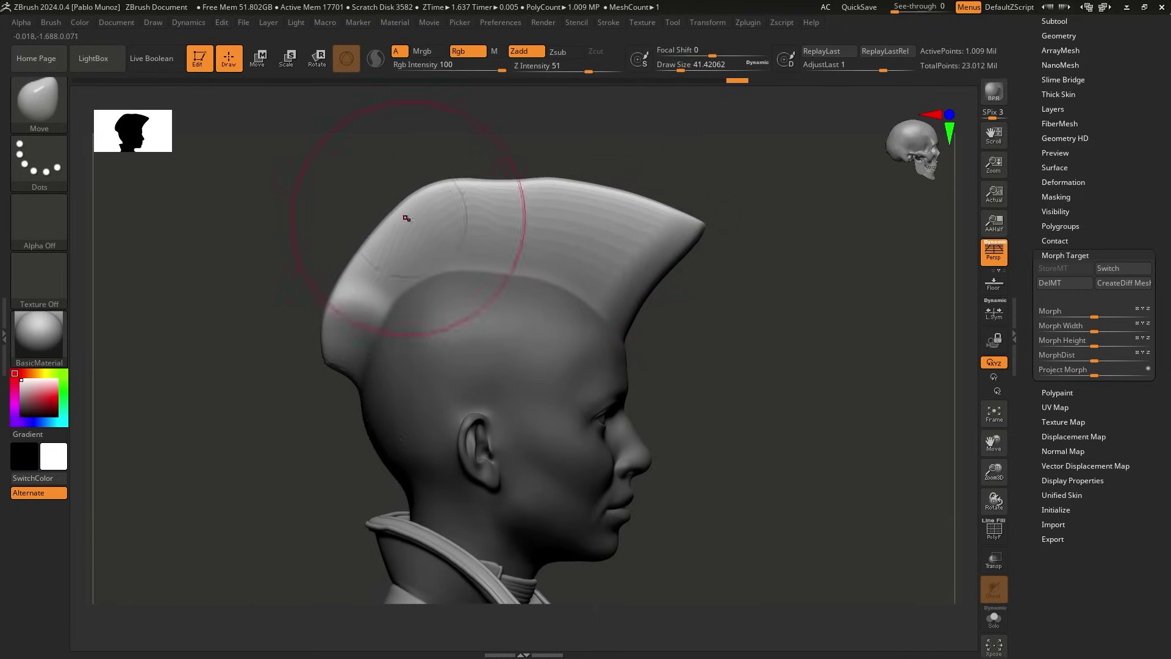
{"action": "right_click_drag", "start_coordinate": [413, 209], "coordinate": [421, 201]}
{"action": "left_click_drag", "start_coordinate": [447, 189], "coordinate": [504, 184]}
{"action": "left_click_drag", "start_coordinate": [647, 217], "coordinate": [719, 225]}
{"action": "right_click_drag", "start_coordinate": [731, 294], "coordinate": [752, 286]}
{"action": "key", "text": "ctrl+z"}
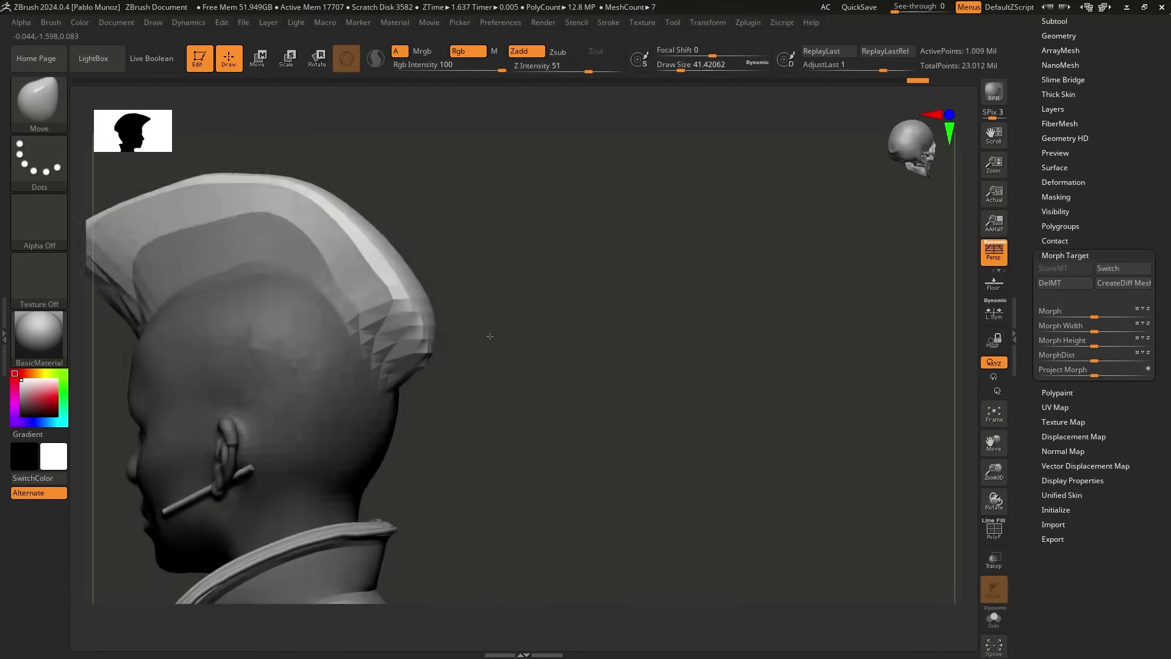
Clear the mask from the head and reduce the draw size to about 5.
{"action": "mouse_move", "coordinate": [489, 336]}
{"action": "left_mouse_down"}
{"action": "mouse_move", "coordinate": [447, 342]}
{"action": "mouse_move", "coordinate": [675, 307]}
{"action": "mouse_move", "coordinate": [606, 238]}
{"action": "mouse_move", "coordinate": [632, 251]}
{"action": "left_mouse_up"}
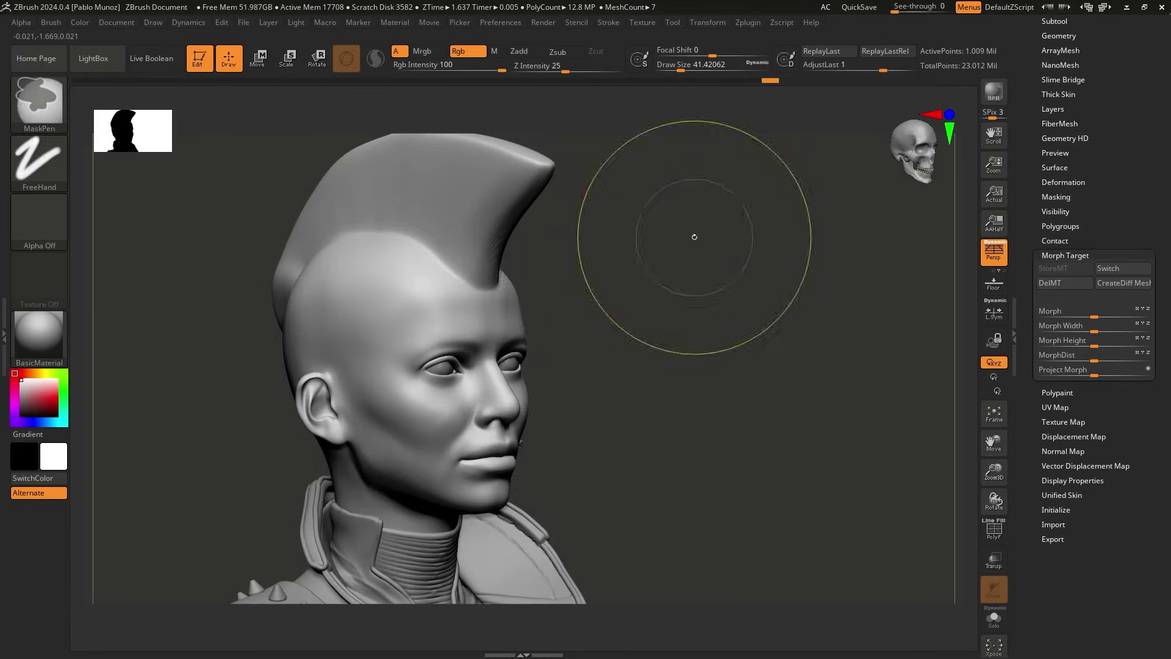
{"action": "key", "text": "space"}
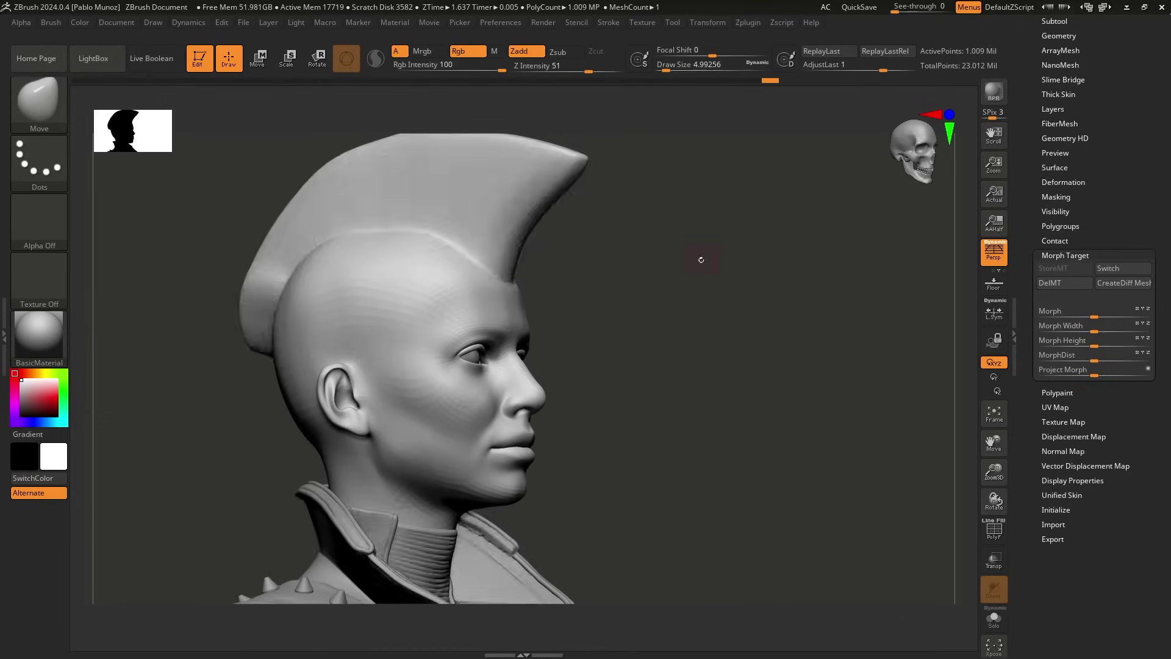
{"action": "left_click_drag", "start_coordinate": [701, 256], "coordinate": [723, 286], "text": "alt"}
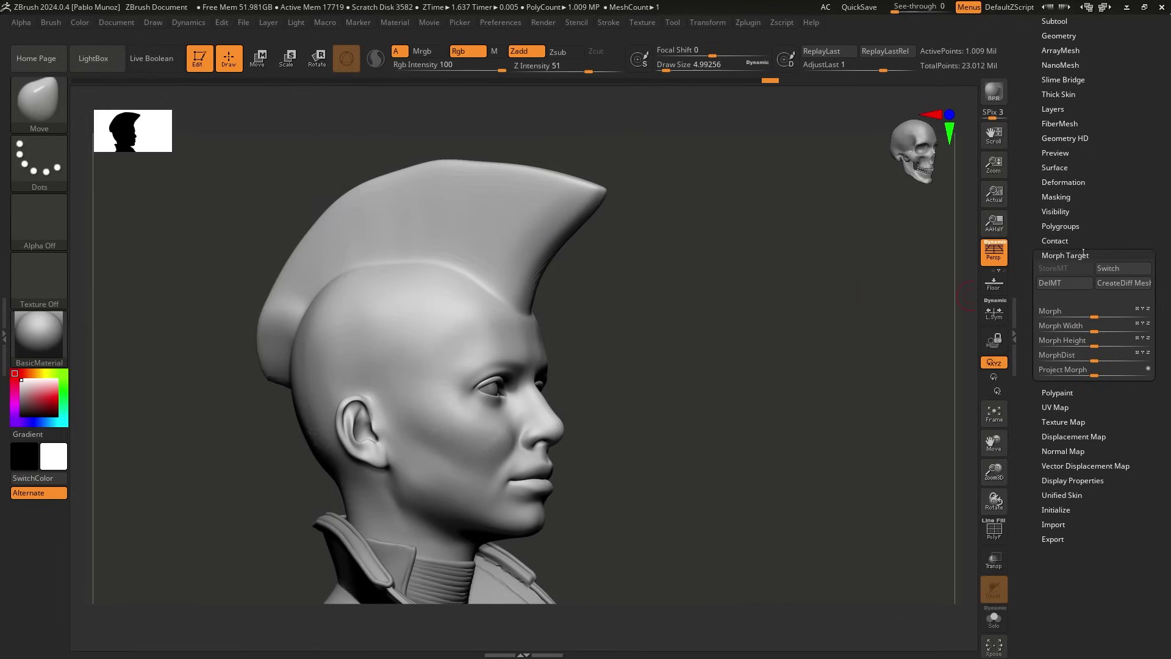
Switch the head between the stored morph target and the mohawk shape, ending on the bald head.
{"action": "left_click", "coordinate": [1117, 268]}
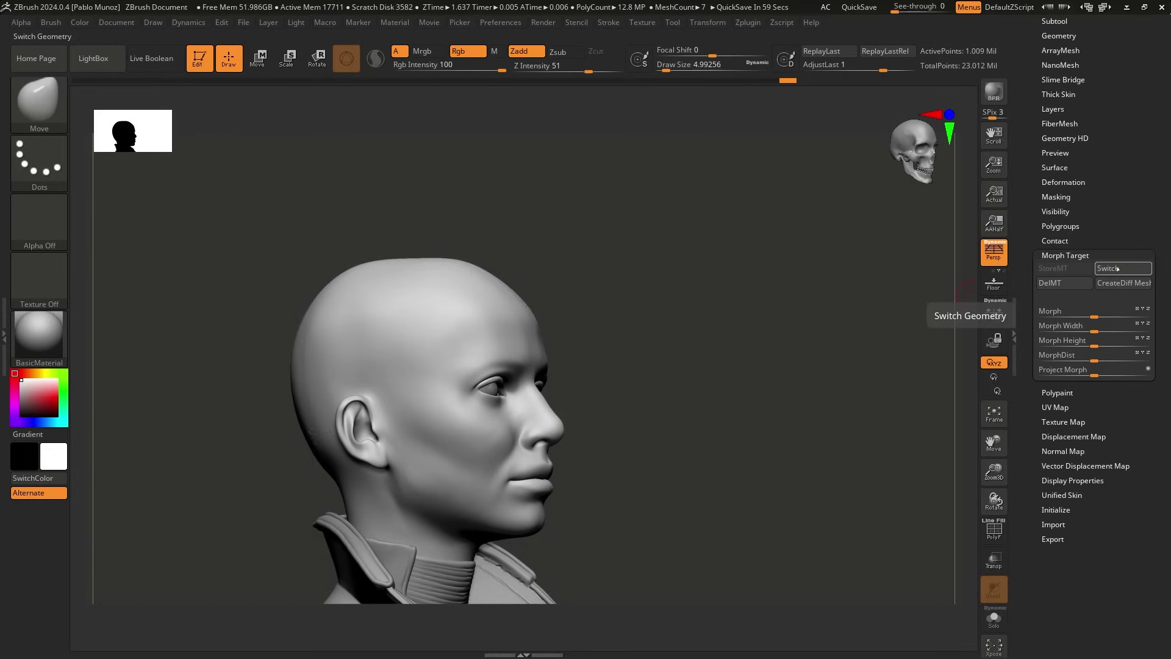
{"action": "left_click", "coordinate": [1117, 268]}
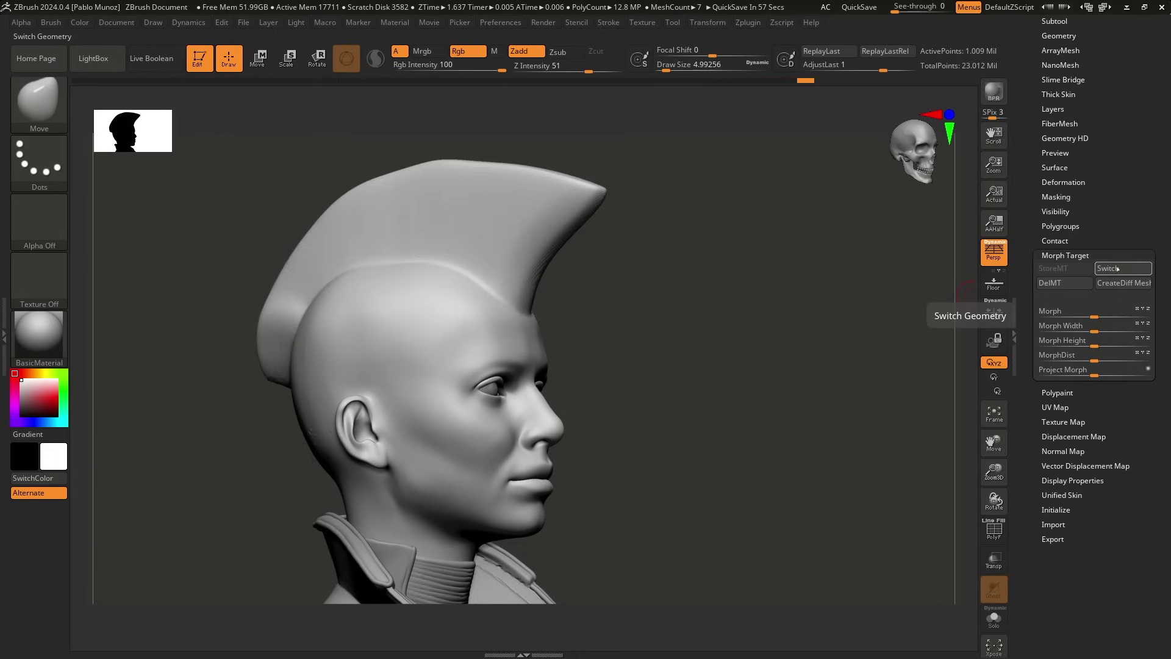
{"action": "left_click", "coordinate": [1117, 268]}
Preview FiberMesh on the whole unmasked head.
{"action": "scroll", "coordinate": [1100, 188], "scroll_direction": "up", "scroll_amount": 5}
{"action": "left_click", "coordinate": [1060, 299]}
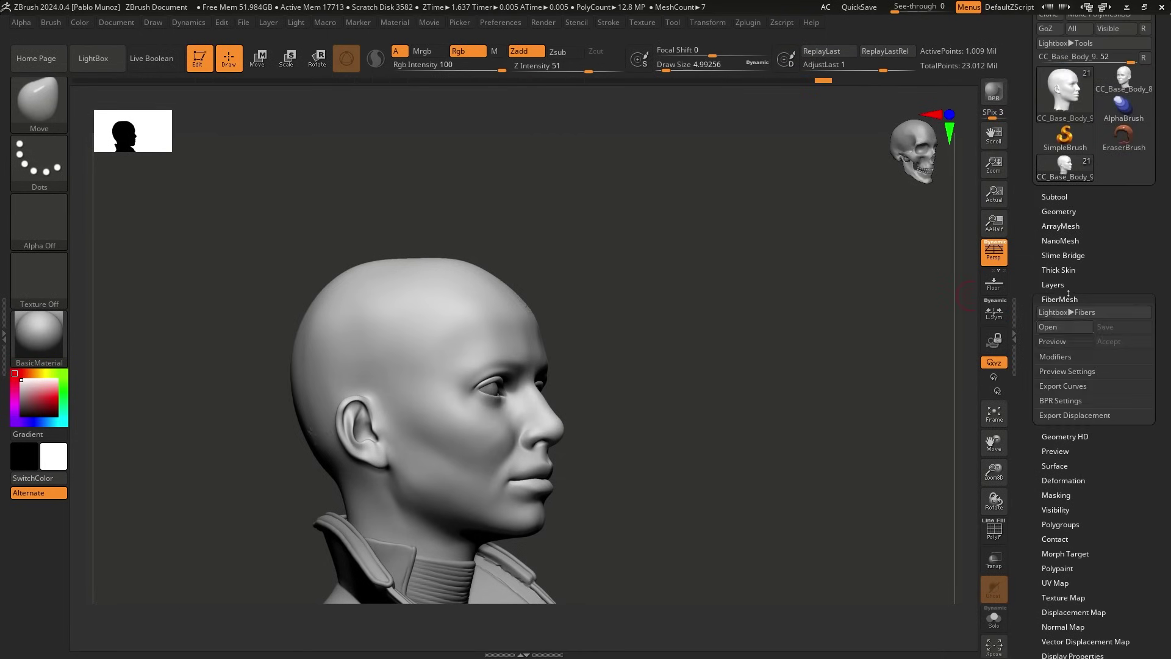
{"action": "left_click", "coordinate": [1064, 341]}
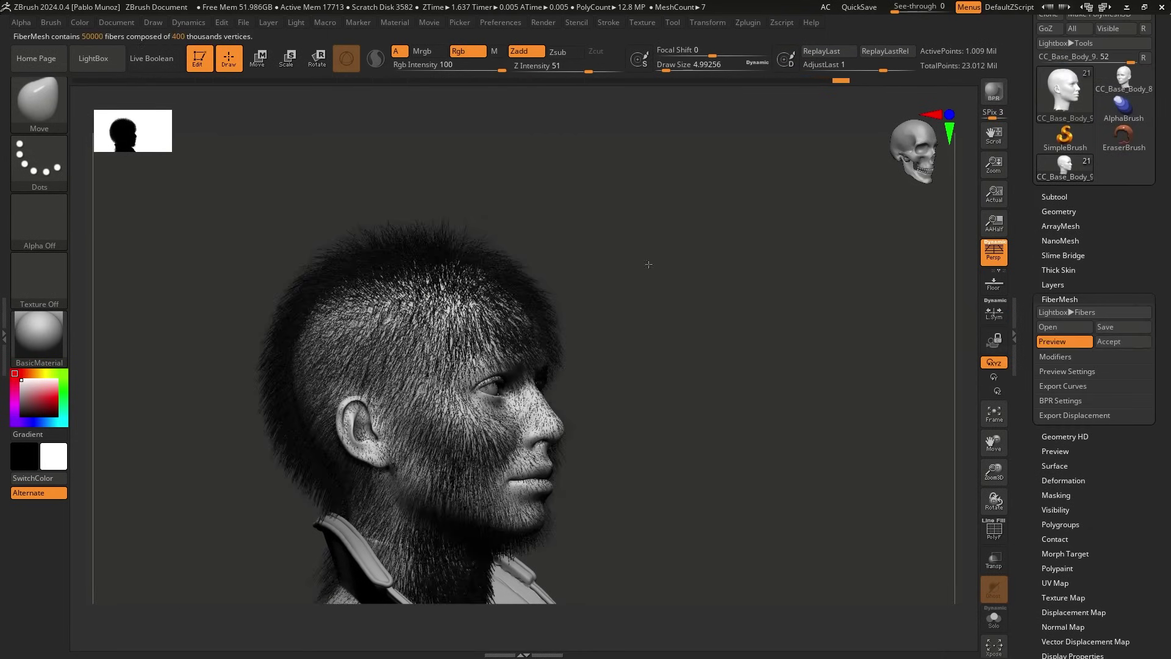
{"action": "left_click_drag", "start_coordinate": [614, 271], "coordinate": [641, 300]}
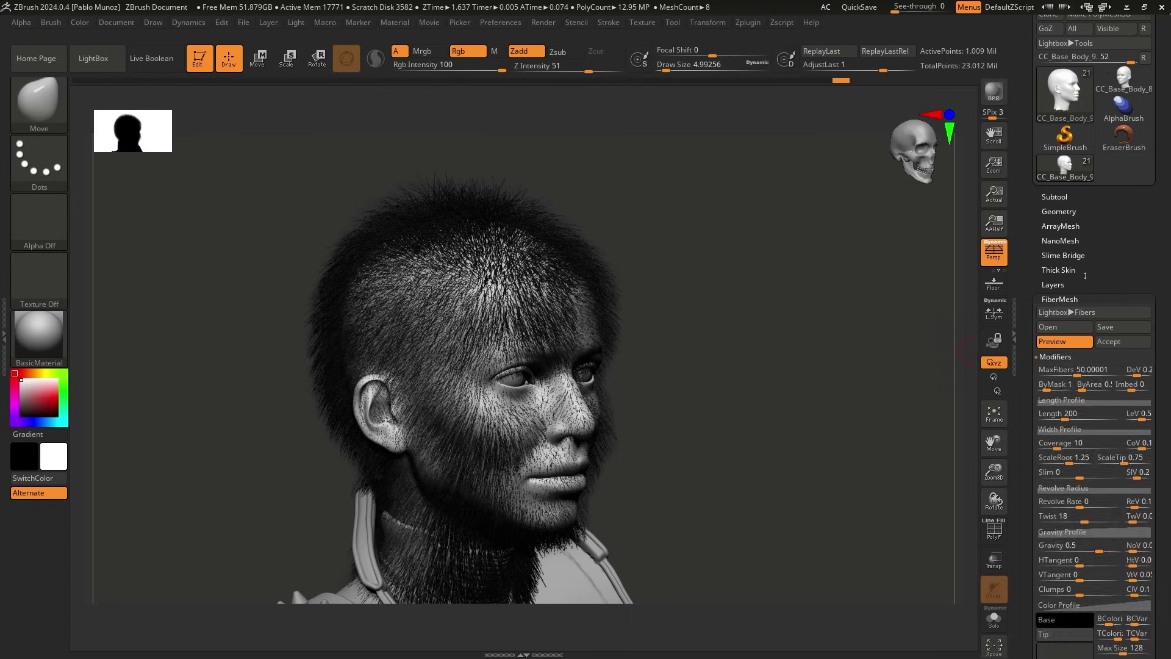
Turn on MorphTarget Guided in the FiberMesh modifiers and view the guided mohawk fibers from the side.
{"action": "scroll", "coordinate": [1085, 273], "scroll_direction": "down", "scroll_amount": 5}
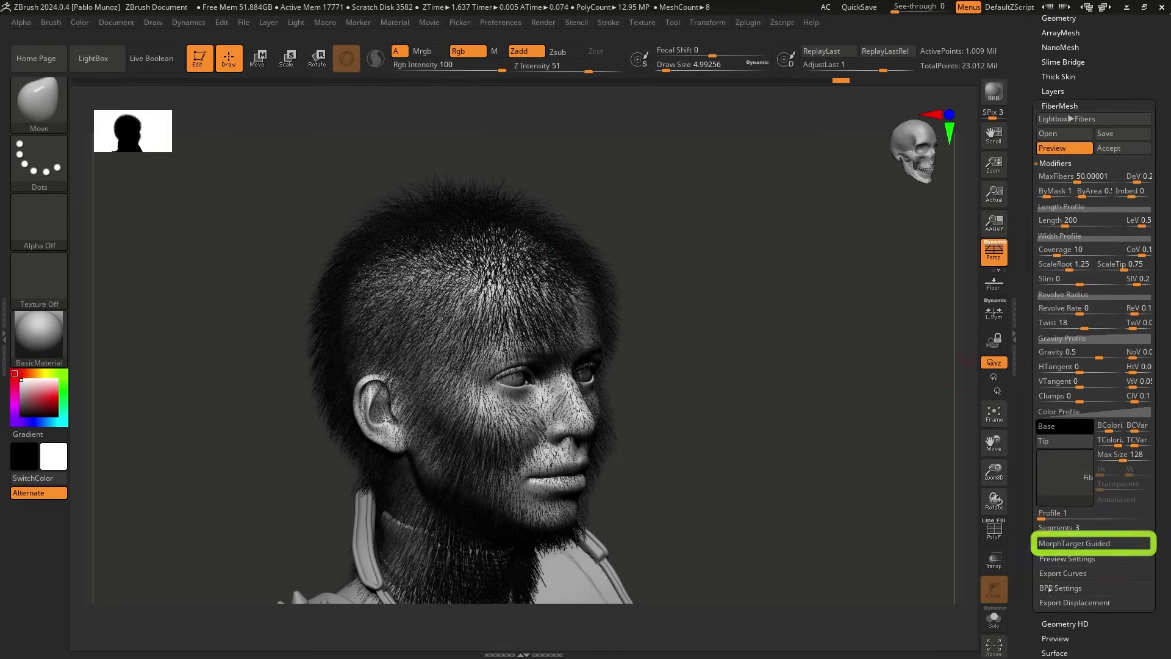
{"action": "left_click", "coordinate": [1109, 547]}
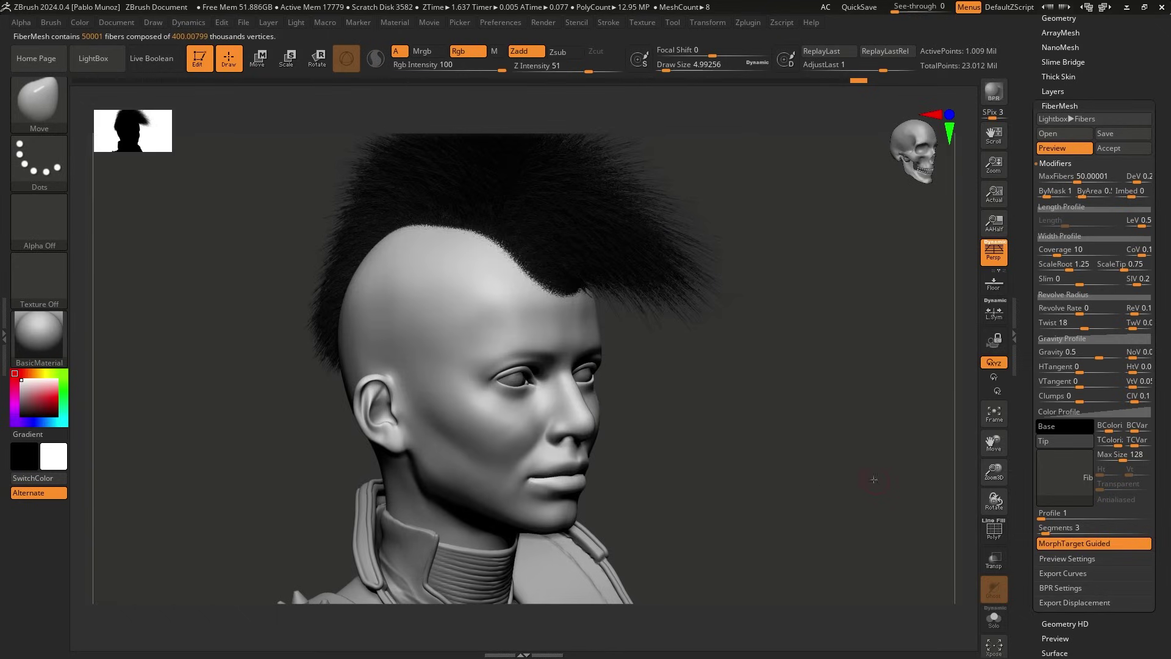
{"action": "right_click_drag", "start_coordinate": [788, 453], "coordinate": [759, 439]}
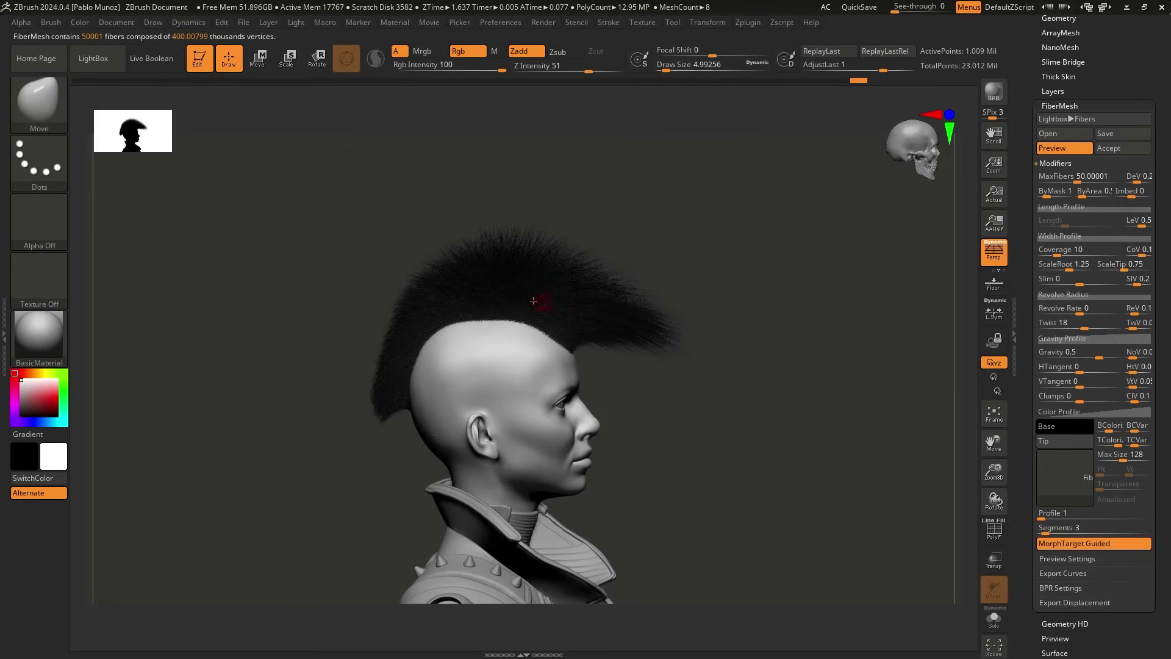
{"action": "right_click_drag", "start_coordinate": [430, 361], "coordinate": [482, 369]}
{"action": "right_click_drag", "start_coordinate": [730, 291], "coordinate": [601, 290]}
{"action": "left_click_drag", "start_coordinate": [801, 277], "coordinate": [763, 286]}
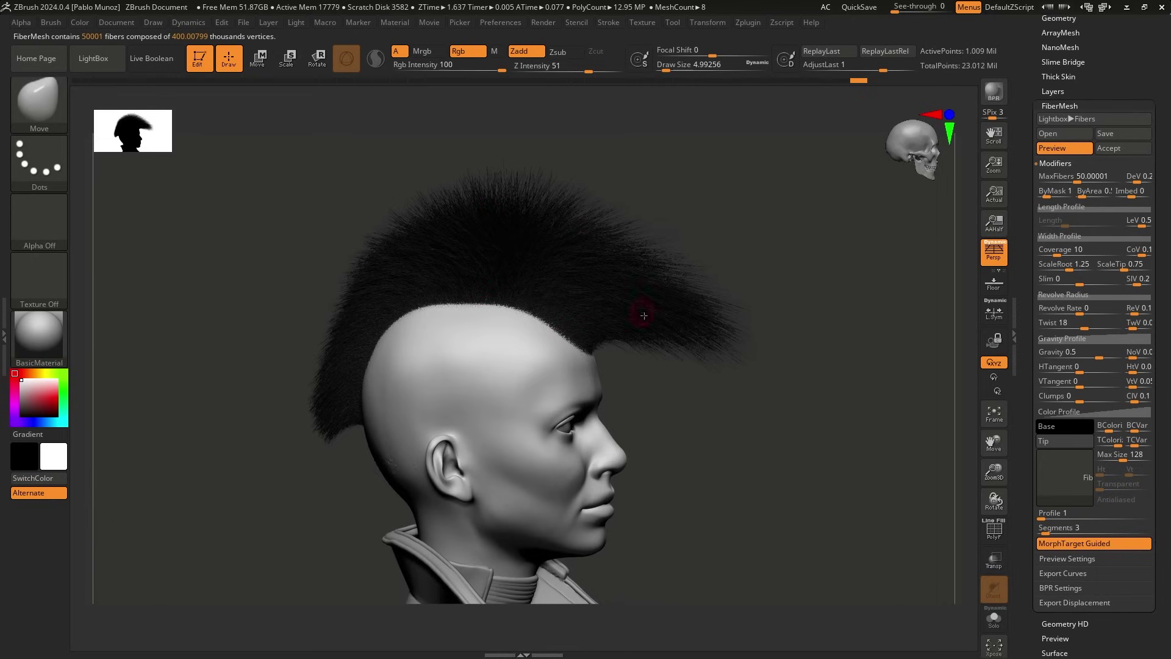
Set the fibers' Twist to 0.
{"action": "left_click", "coordinate": [1075, 324]}
{"action": "type", "text": "0"}
{"action": "key", "text": "Return"}
Set both the base and tip colors of the fibers to white.
{"action": "left_click", "coordinate": [1069, 425]}
{"action": "left_click", "coordinate": [944, 325]}
{"action": "left_click", "coordinate": [1064, 441]}
{"action": "left_click", "coordinate": [965, 427]}
{"action": "left_click", "coordinate": [1060, 430]}
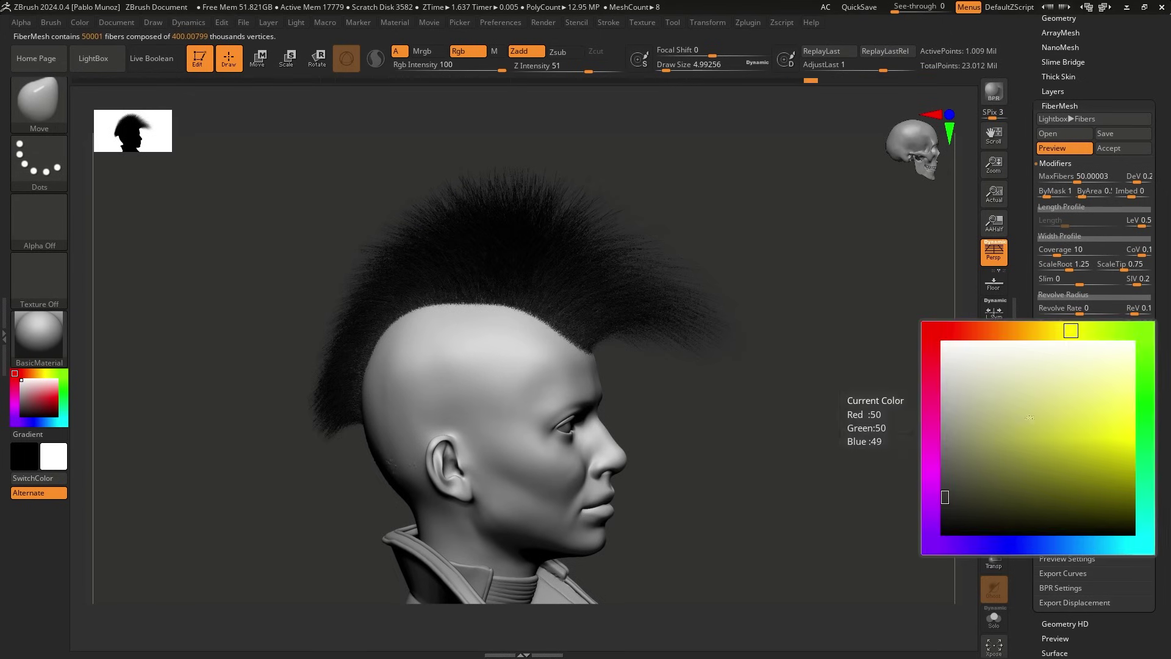
{"action": "left_click", "coordinate": [944, 343]}
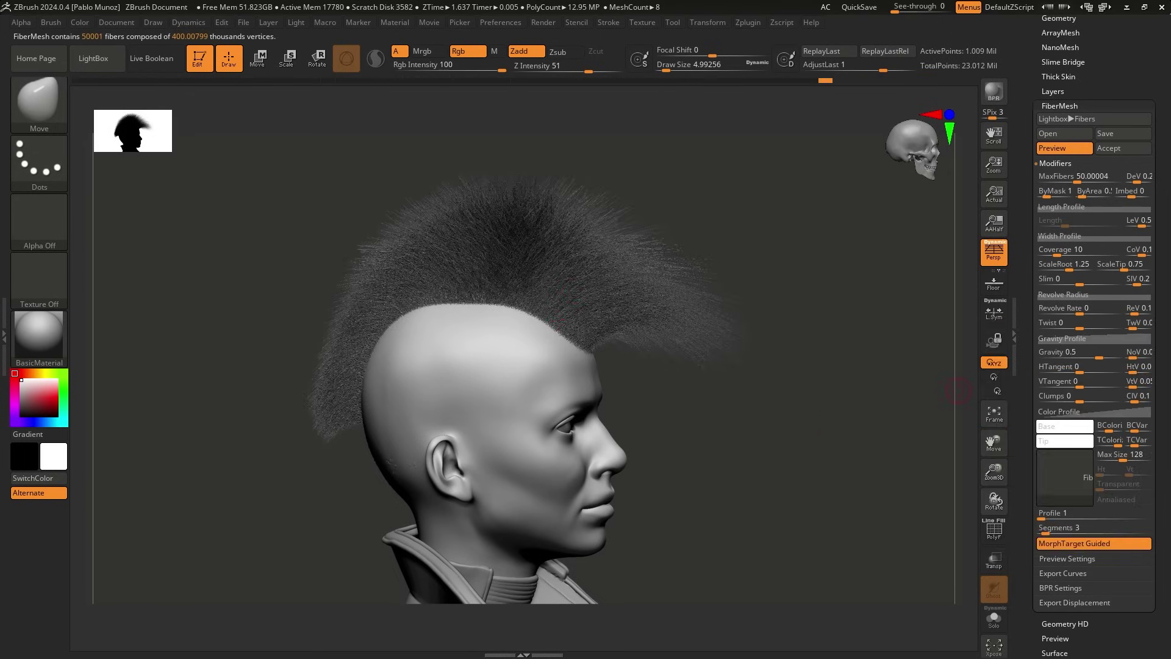
Reduce the fibers' Gravity to about -0.008 and accept the FiberMesh without activating Fast Preview.
{"action": "left_click_drag", "start_coordinate": [1099, 353], "coordinate": [1089, 356]}
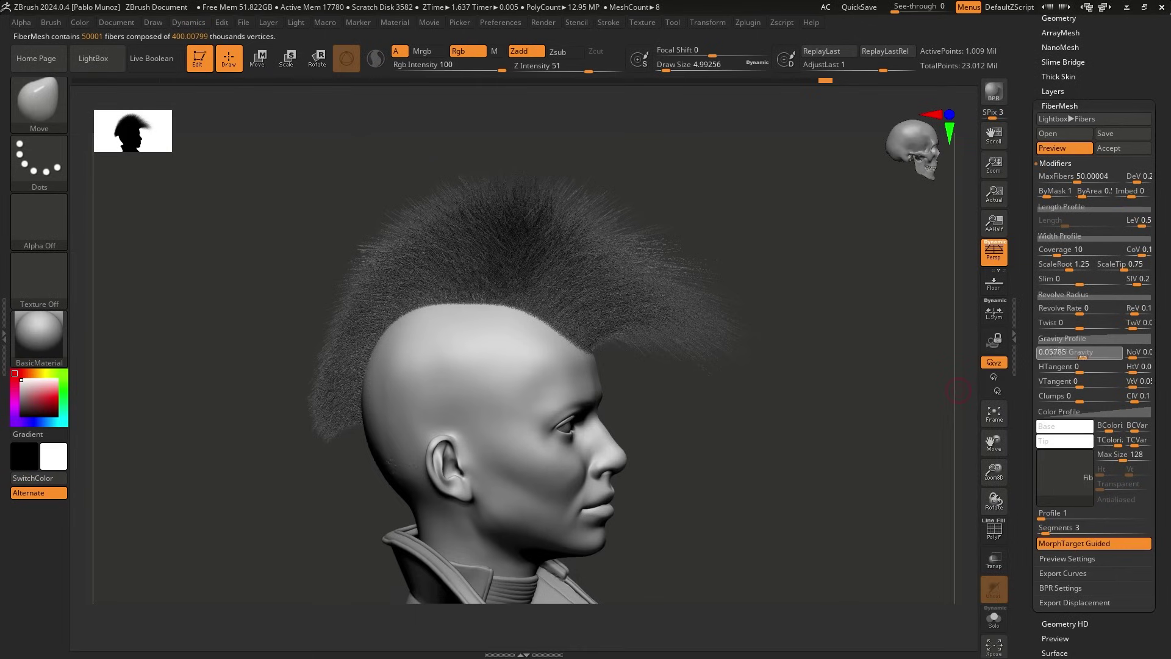
{"action": "left_click_drag", "start_coordinate": [718, 291], "coordinate": [726, 341]}
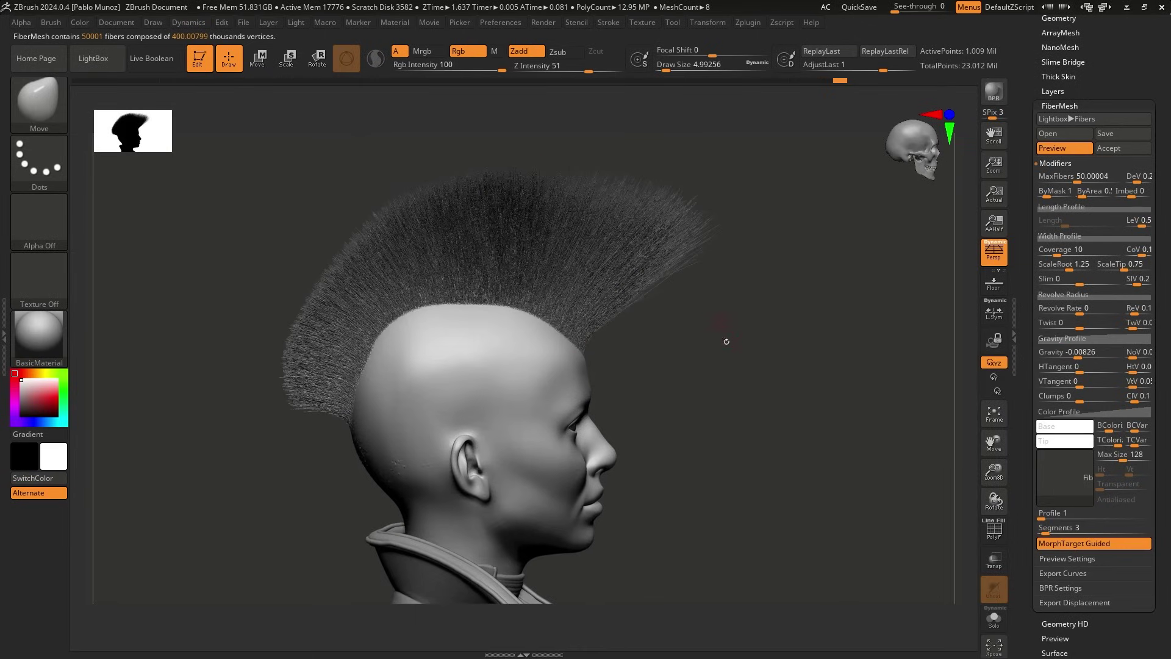
{"action": "left_click", "coordinate": [1110, 149]}
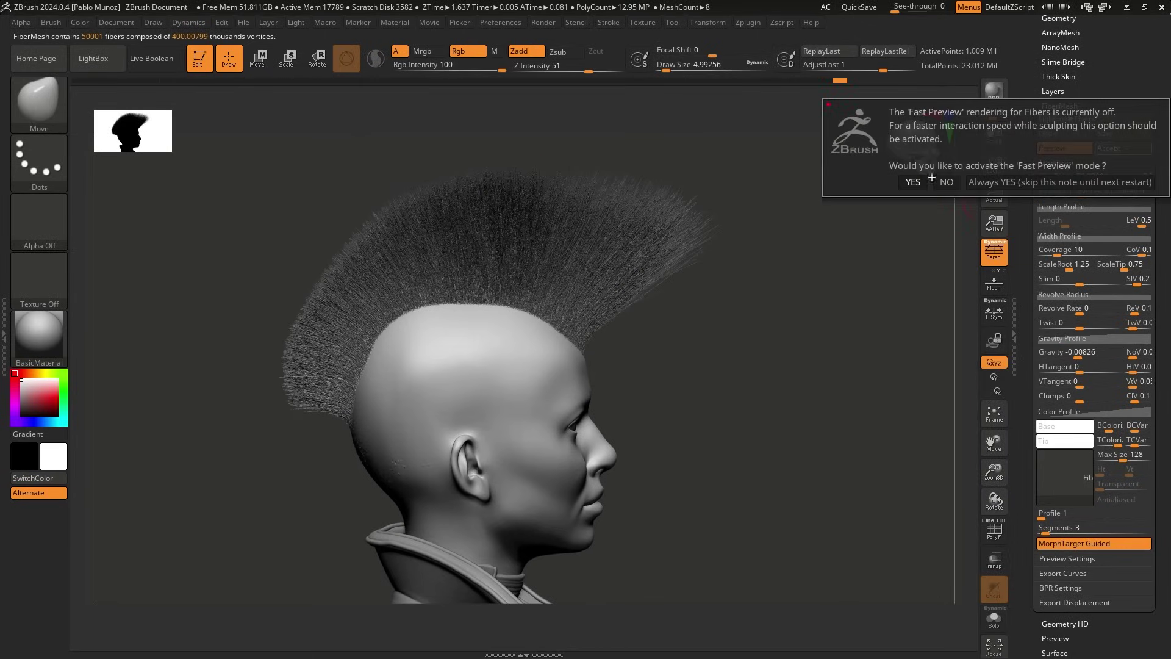
{"action": "left_click", "coordinate": [946, 182]}
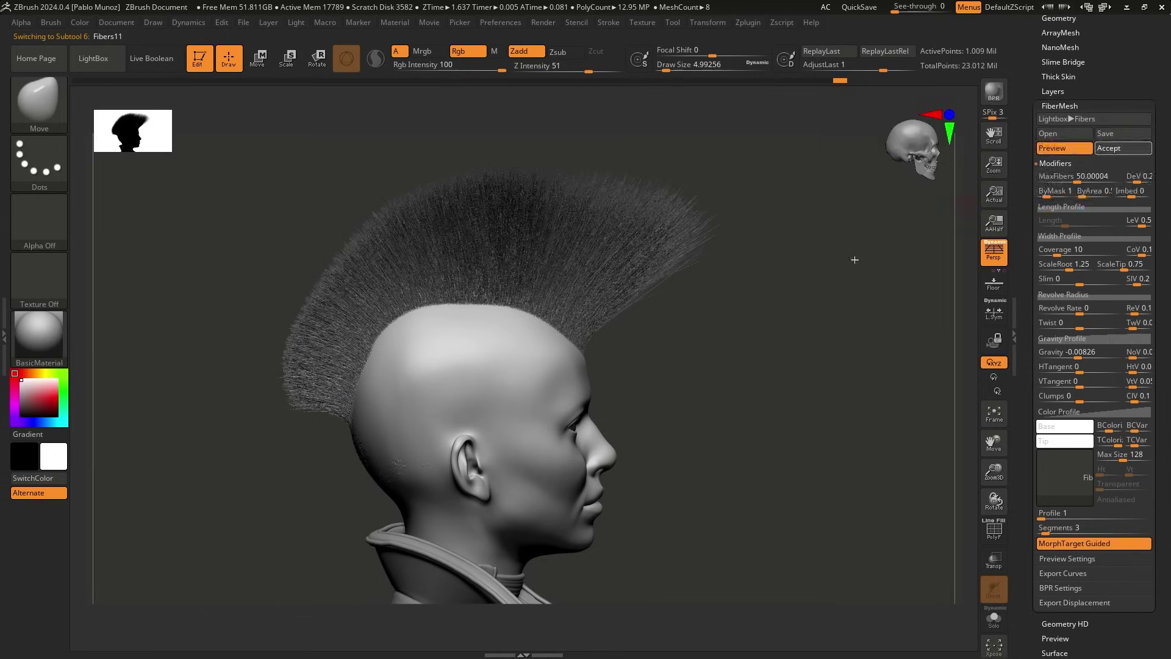
Isolate the mohawk fibers to view them alone, and bring the whole character back into view.
{"action": "left_click_drag", "start_coordinate": [789, 287], "coordinate": [771, 290]}
{"action": "left_click", "coordinate": [771, 290]}
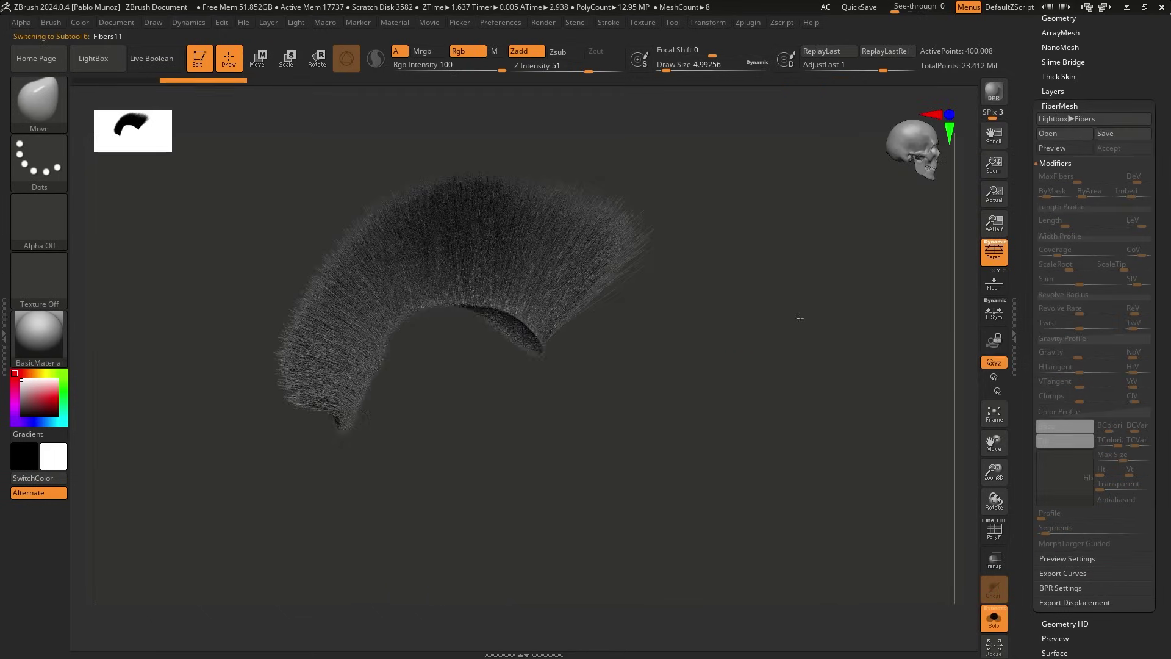
{"action": "key", "text": "alt+s"}
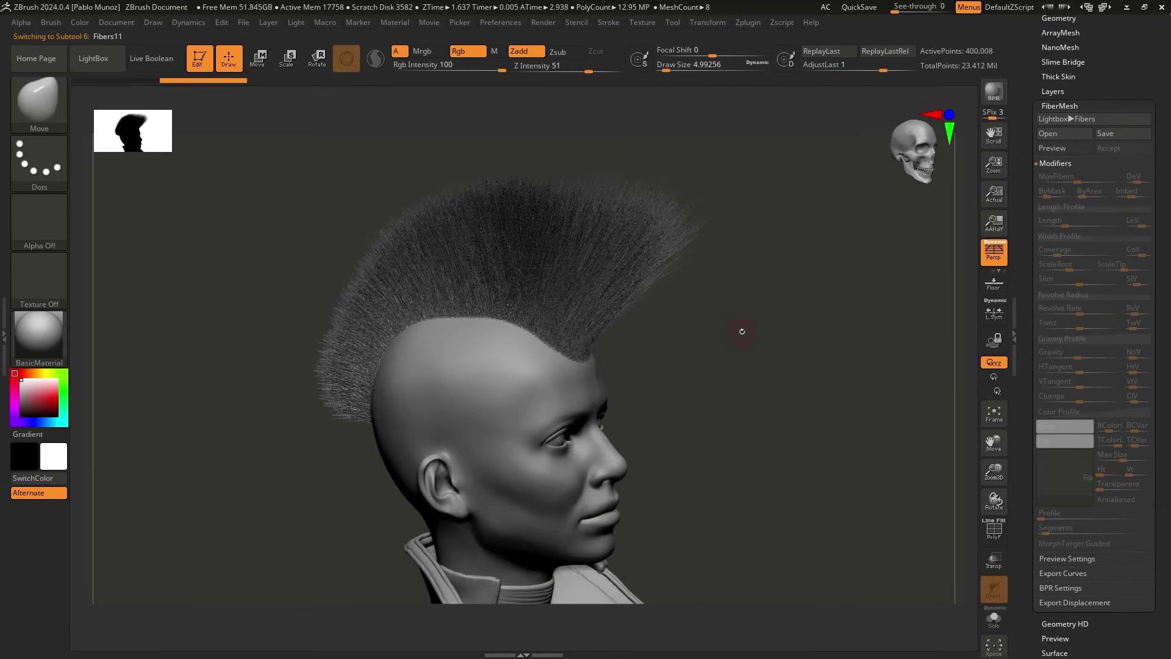
Choose the GroomHairShort brush and set its draw size to about 37.
{"action": "left_click_drag", "start_coordinate": [740, 330], "coordinate": [670, 329]}
{"action": "left_click", "coordinate": [34, 96]}
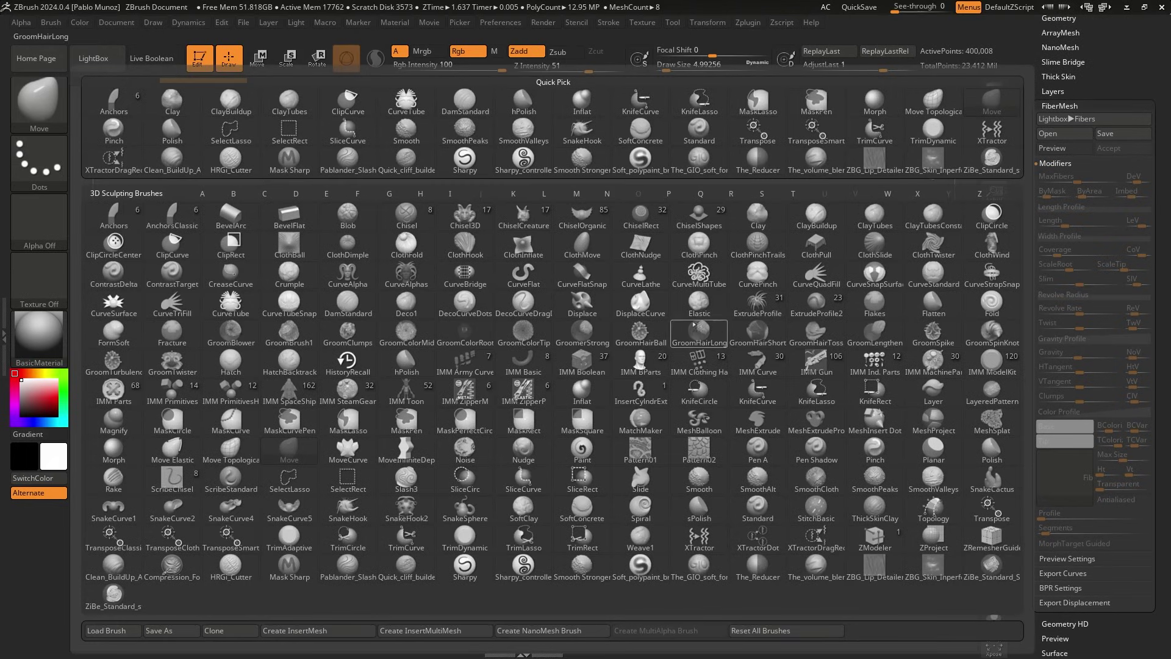
{"action": "left_click", "coordinate": [758, 333]}
{"action": "key", "text": "space"}
{"action": "left_click_drag", "start_coordinate": [731, 269], "coordinate": [745, 268]}
Groom the mohawk fibers forward and upward with long strokes from the front tip to the back.
{"action": "mouse_move", "coordinate": [671, 305]}
{"action": "left_mouse_down"}
{"action": "mouse_move", "coordinate": [719, 254]}
{"action": "mouse_move", "coordinate": [761, 239]}
{"action": "left_mouse_up"}
{"action": "mouse_move", "coordinate": [518, 275]}
{"action": "left_mouse_down"}
{"action": "mouse_move", "coordinate": [579, 275]}
{"action": "mouse_move", "coordinate": [768, 184]}
{"action": "left_mouse_up"}
{"action": "mouse_move", "coordinate": [448, 274]}
{"action": "left_mouse_down"}
{"action": "mouse_move", "coordinate": [491, 204]}
{"action": "mouse_move", "coordinate": [531, 189]}
{"action": "left_mouse_up"}
{"action": "left_click_drag", "start_coordinate": [407, 273], "coordinate": [430, 247]}
{"action": "key", "text": "ctrl"}
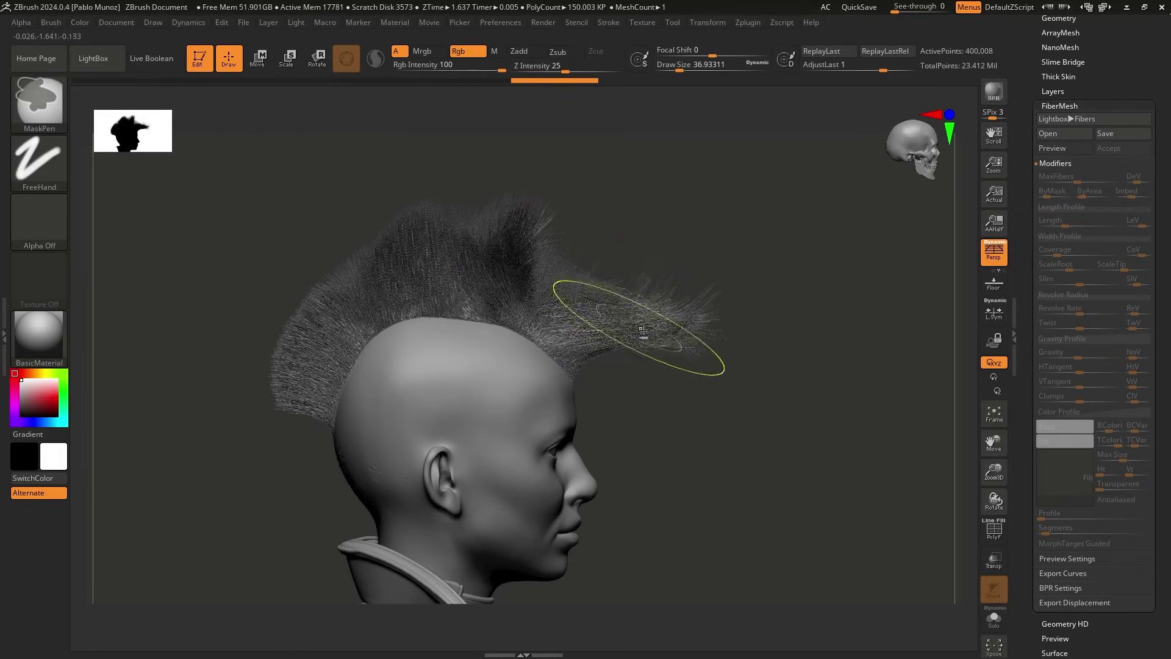
Undo the grooming strokes on the mohawk fibers.
{"action": "key", "text": "ctrl+z"}
{"action": "key", "text": "ctrl+z"}
{"action": "key", "text": "ctrl+z"}
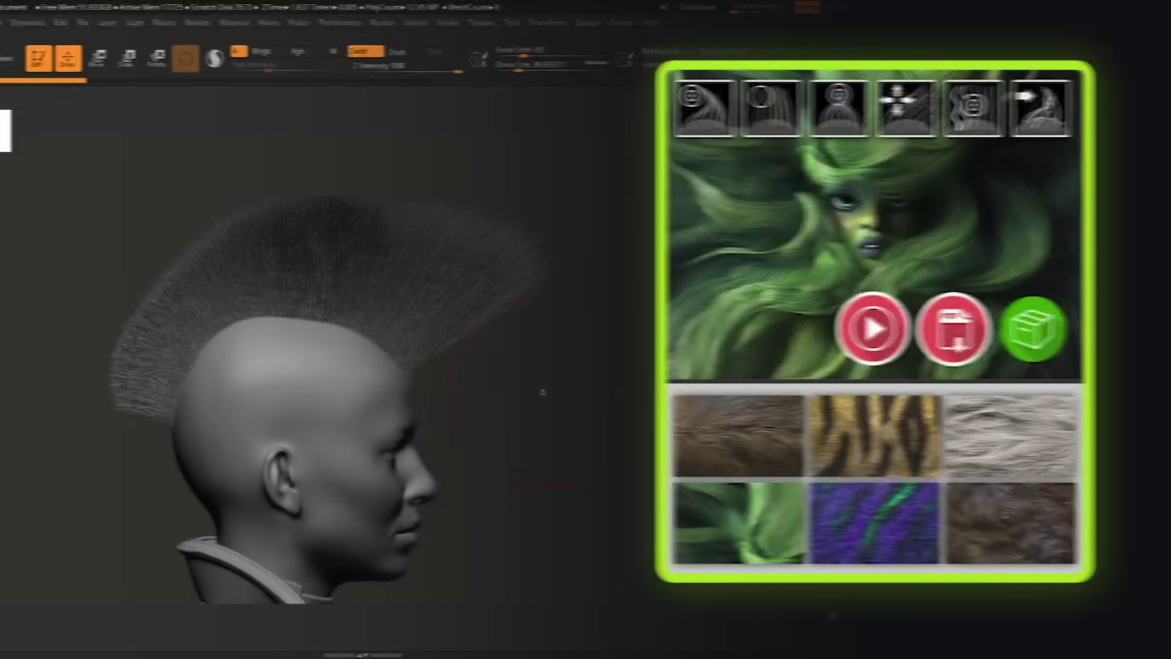
Reduce the draw size to about 10.5 and open the FiberMesh brush folder inside _MyBrushes in LightBox.
{"action": "key", "text": "space"}
{"action": "left_click_drag", "start_coordinate": [542, 392], "coordinate": [497, 377]}
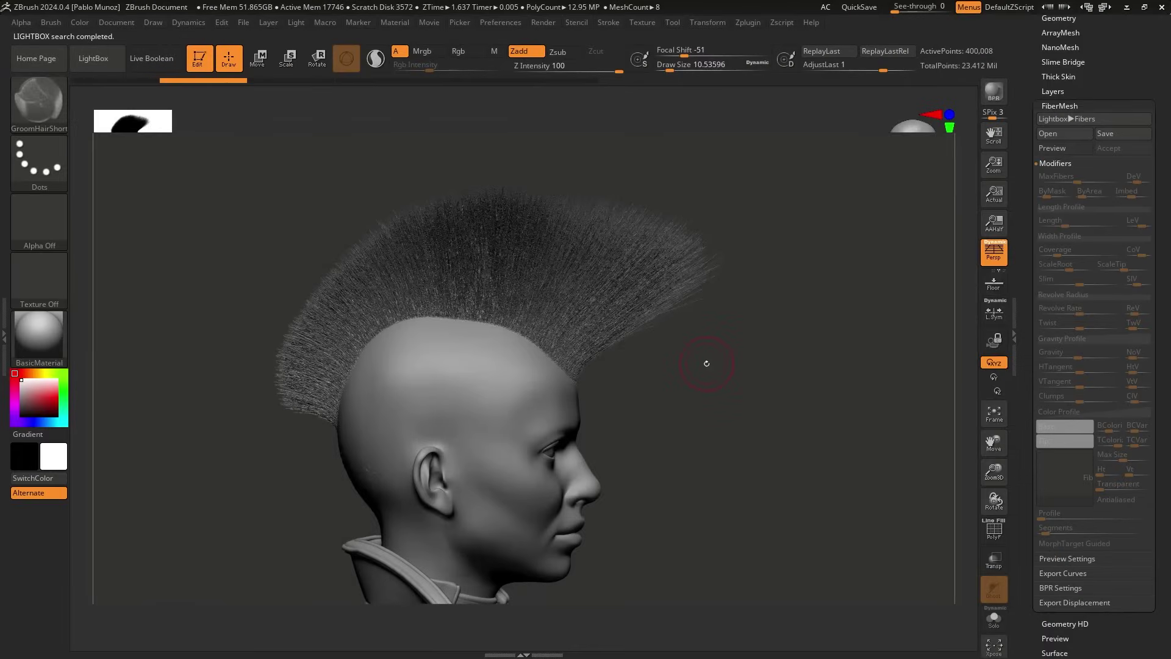
{"action": "key", "text": "comma"}
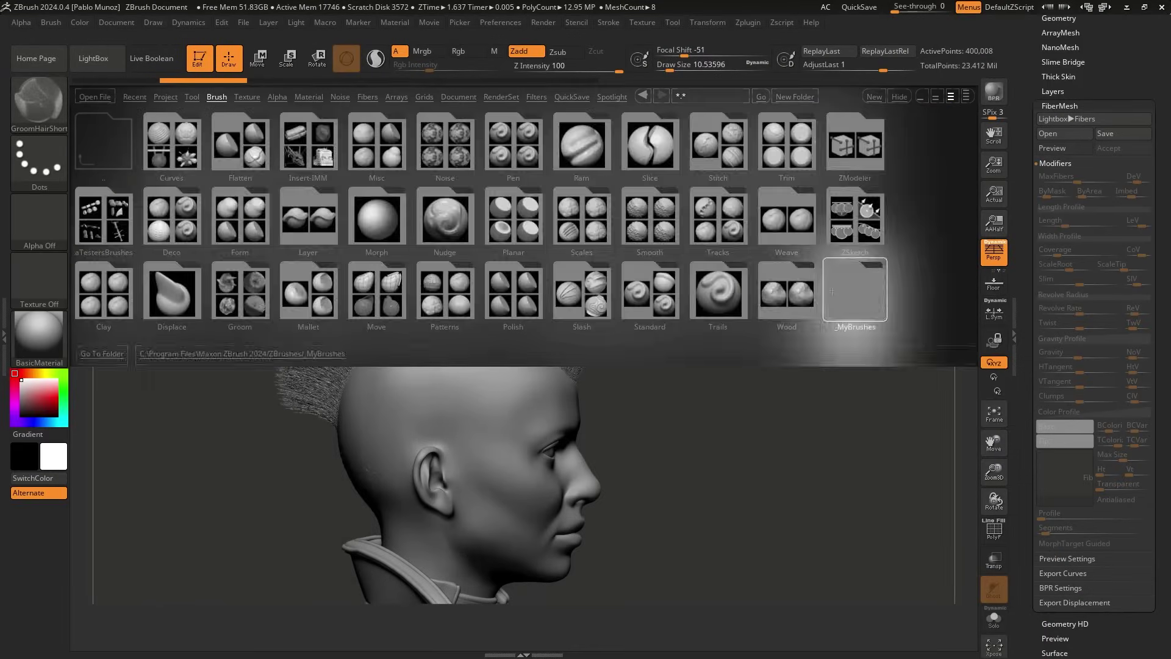
{"action": "double_click", "coordinate": [832, 291]}
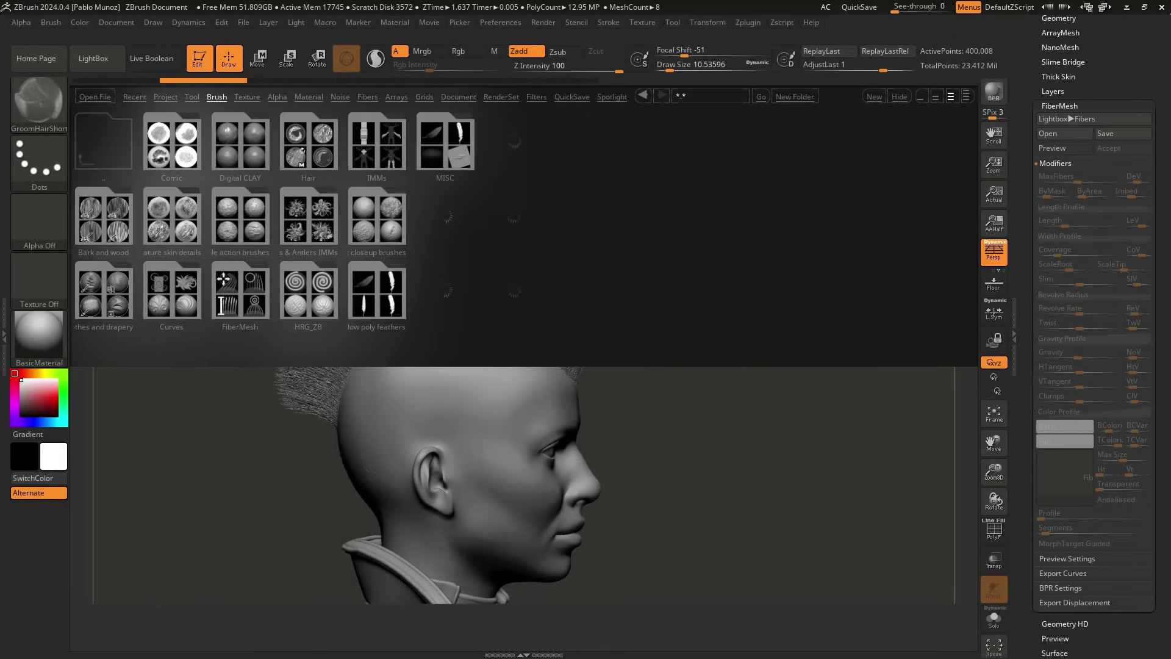
{"action": "double_click", "coordinate": [236, 298]}
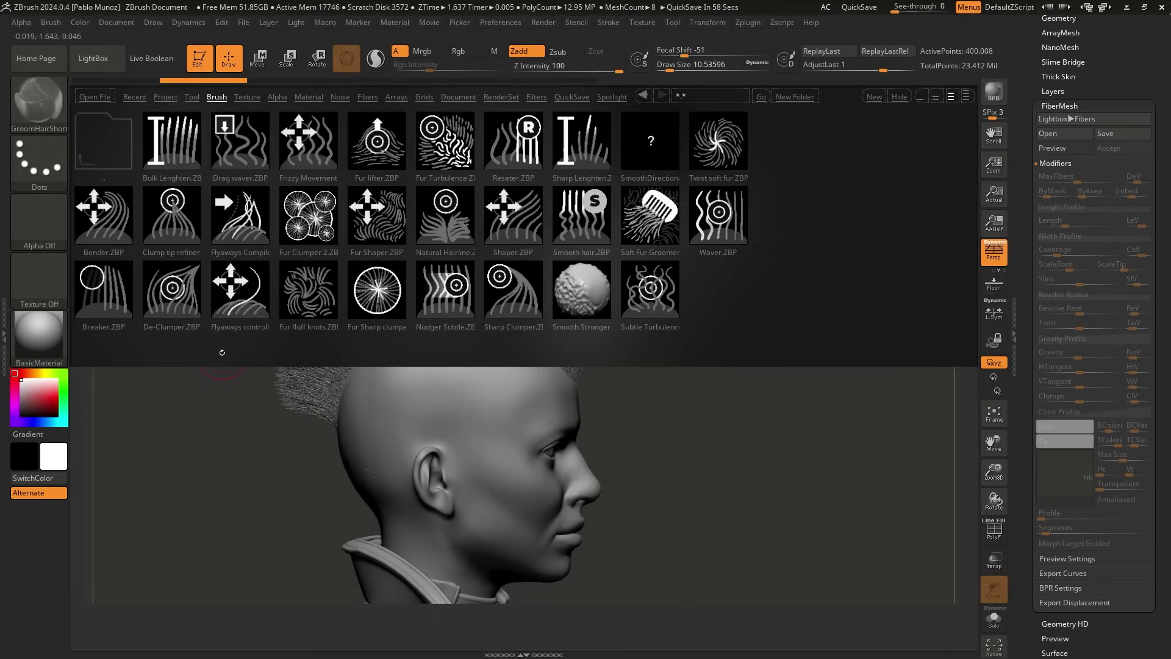
Load the Bender brush, set its draw size to about 35, and bend the front of the mohawk fibers.
{"action": "double_click", "coordinate": [101, 218]}
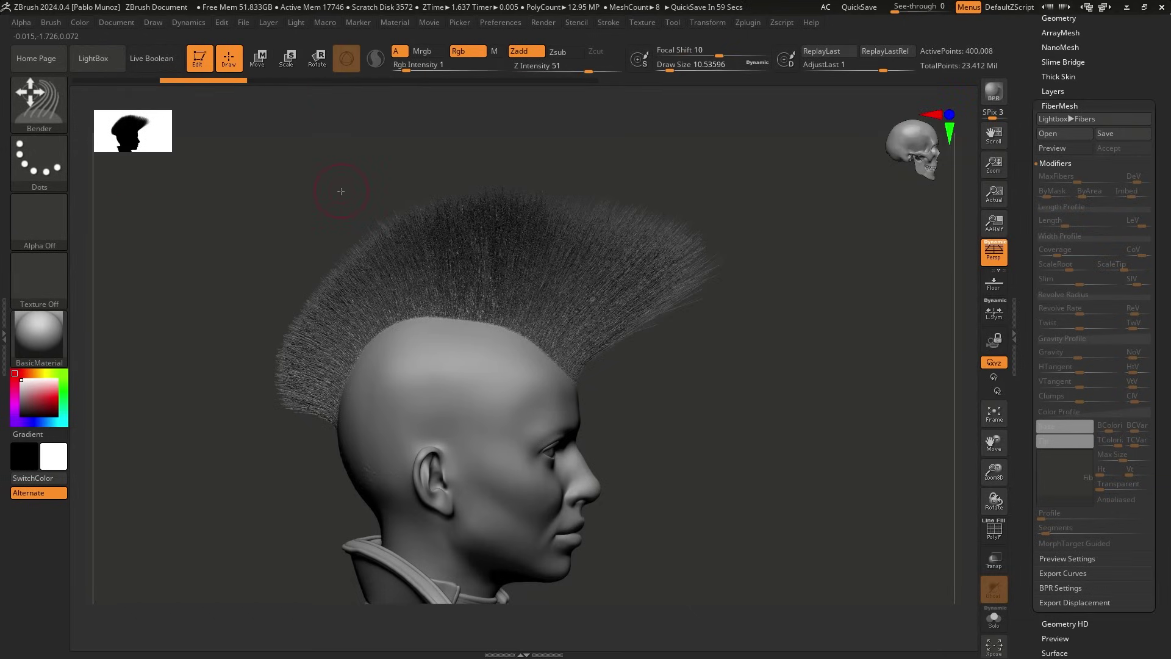
{"action": "key", "text": "space"}
{"action": "left_click_drag", "start_coordinate": [519, 277], "coordinate": [529, 277]}
{"action": "left_click_drag", "start_coordinate": [688, 322], "coordinate": [665, 348], "text": "alt"}
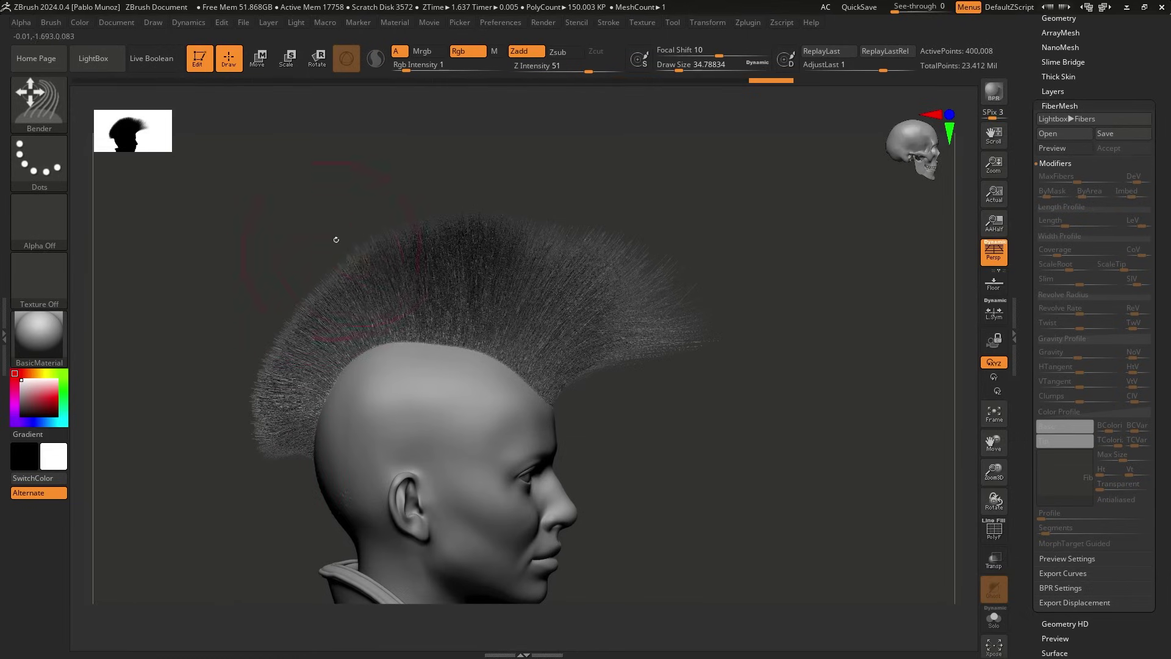
{"action": "left_click_drag", "start_coordinate": [457, 223], "coordinate": [473, 282]}
{"action": "mouse_move", "coordinate": [541, 240]}
{"action": "left_mouse_down"}
{"action": "mouse_move", "coordinate": [706, 319]}
{"action": "mouse_move", "coordinate": [676, 294]}
{"action": "left_mouse_up"}
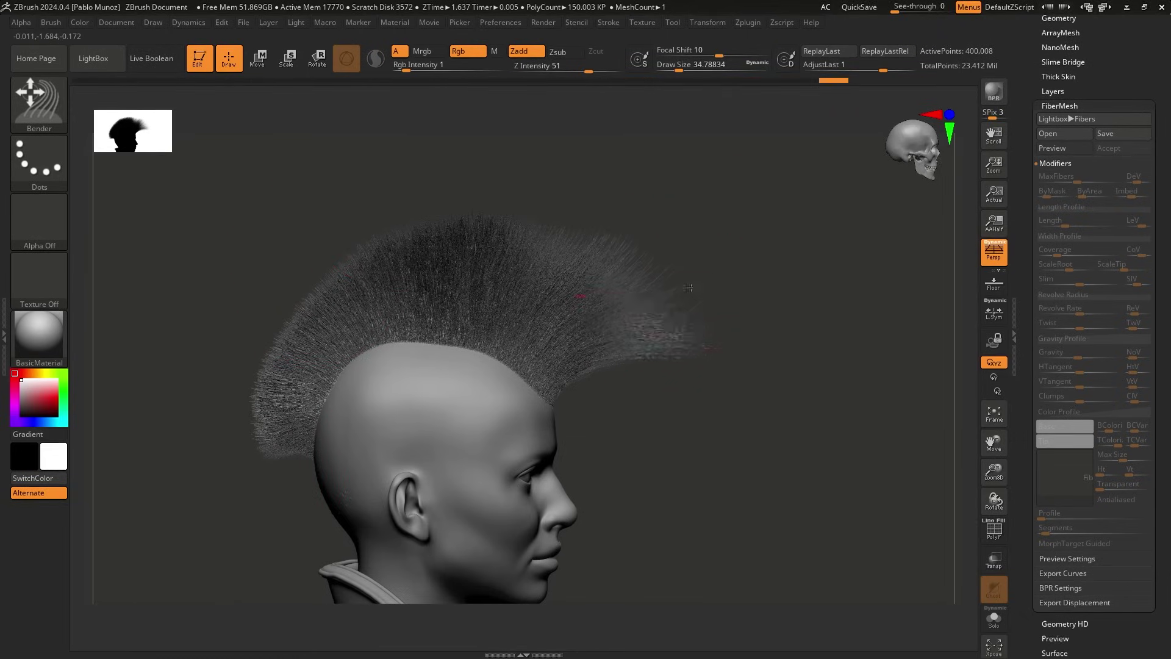
Load the Sharp Clumper brush and set its Z intensity to 18 and draw size to about 31.
{"action": "key", "text": "comma"}
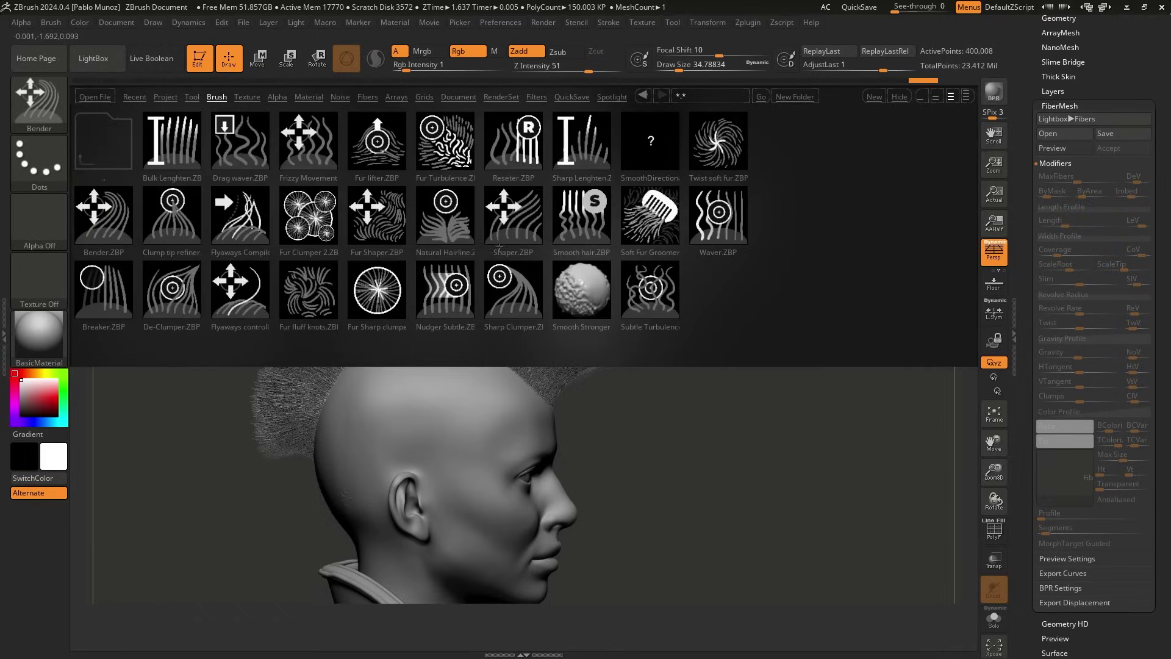
{"action": "double_click", "coordinate": [506, 275]}
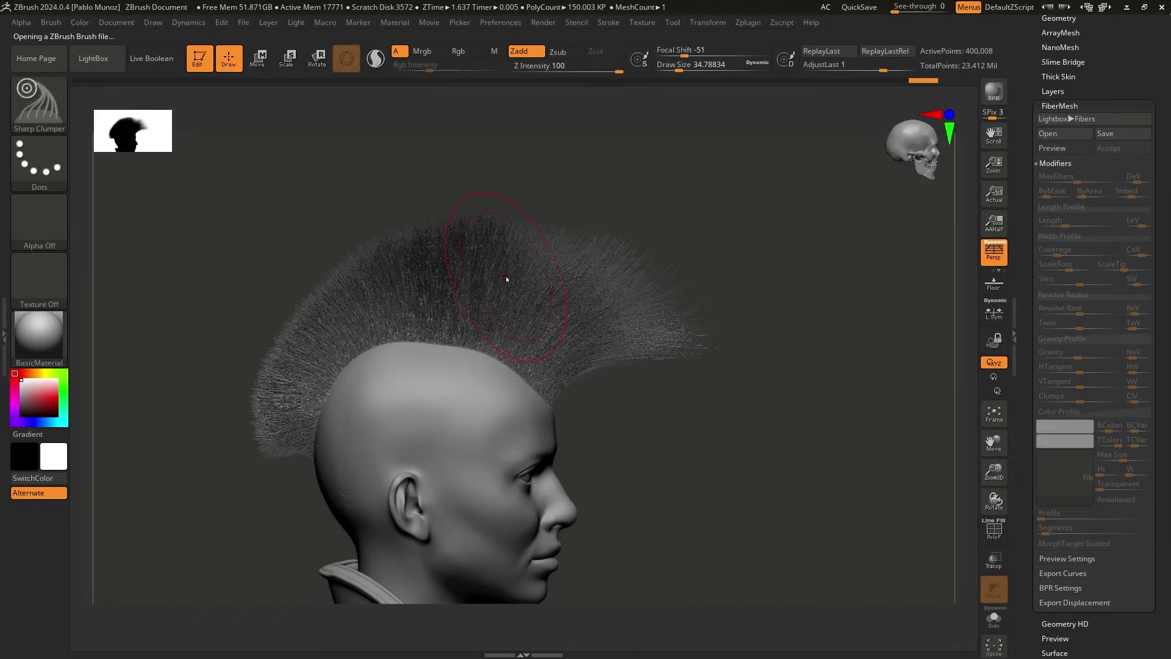
{"action": "key", "text": "space"}
{"action": "left_click", "coordinate": [637, 310]}
{"action": "key", "text": "space"}
{"action": "left_click", "coordinate": [603, 249]}
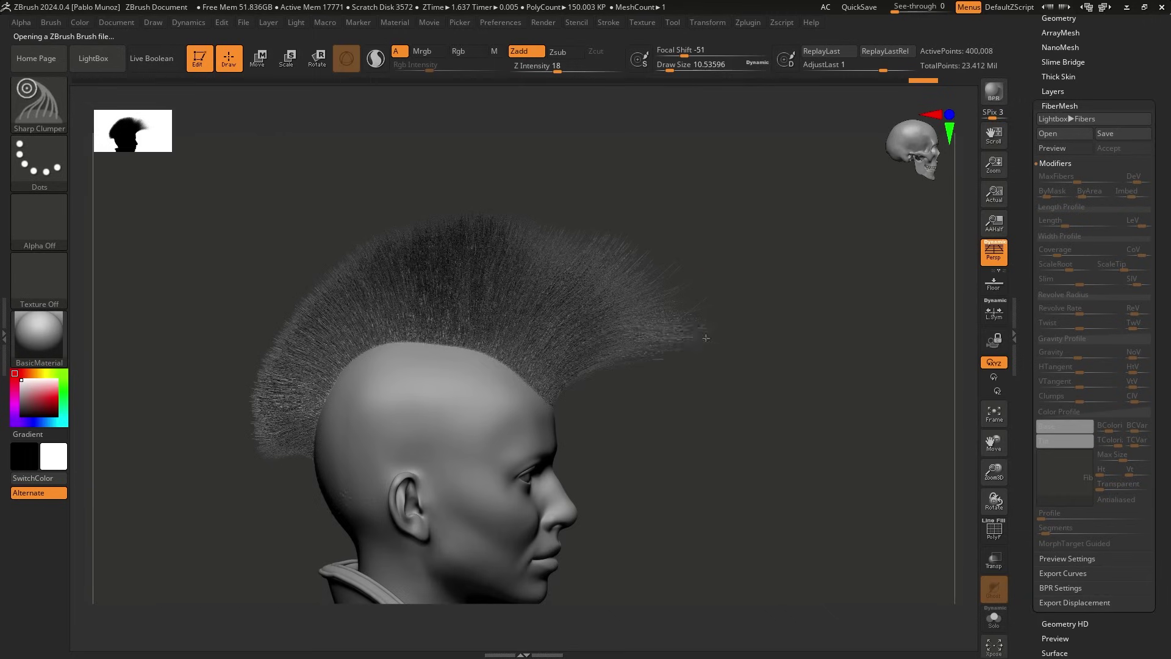
{"action": "key", "text": "space"}
{"action": "left_click", "coordinate": [677, 278]}
Clump the mohawk fibers into pointed tufts with strokes from the roots to the tips across the front and top.
{"action": "mouse_move", "coordinate": [600, 332]}
{"action": "left_mouse_down"}
{"action": "mouse_move", "coordinate": [659, 282]}
{"action": "mouse_move", "coordinate": [674, 250]}
{"action": "left_mouse_up"}
{"action": "left_click_drag", "start_coordinate": [540, 326], "coordinate": [584, 210]}
{"action": "left_click_drag", "start_coordinate": [471, 317], "coordinate": [484, 180]}
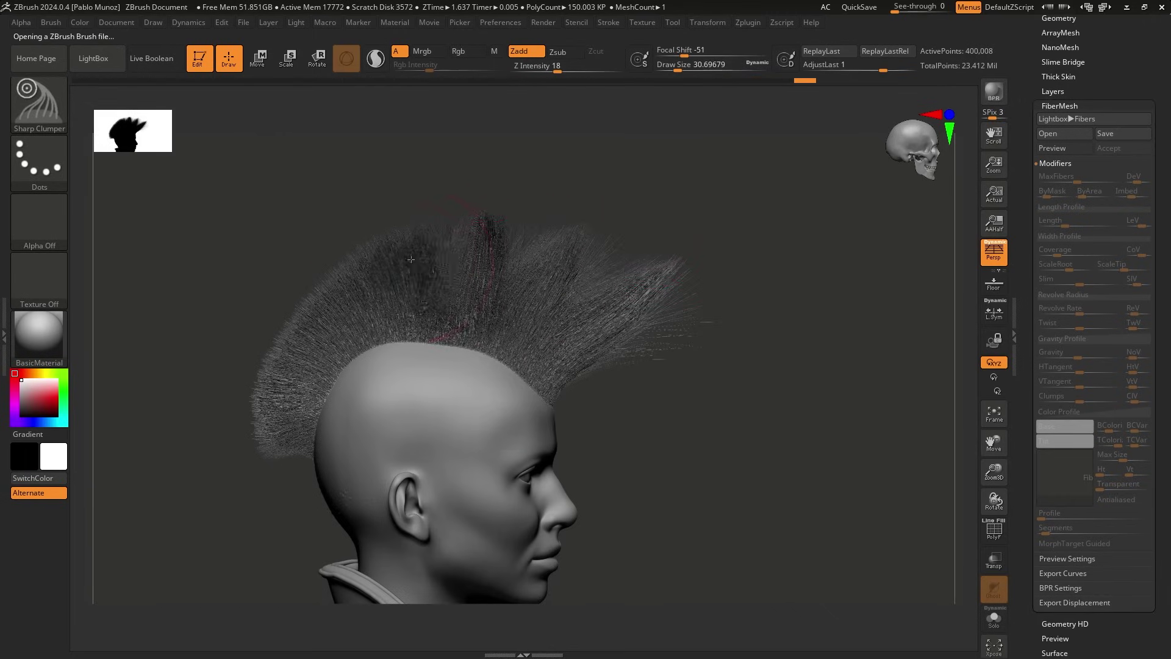
{"action": "left_click_drag", "start_coordinate": [409, 247], "coordinate": [489, 221]}
{"action": "mouse_move", "coordinate": [595, 311]}
{"action": "left_mouse_down"}
{"action": "mouse_move", "coordinate": [643, 224]}
{"action": "mouse_move", "coordinate": [673, 262]}
{"action": "left_mouse_up"}
{"action": "left_click_drag", "start_coordinate": [610, 342], "coordinate": [701, 315]}
{"action": "mouse_move", "coordinate": [595, 314]}
{"action": "left_mouse_down"}
{"action": "mouse_move", "coordinate": [698, 379]}
{"action": "mouse_move", "coordinate": [695, 390]}
{"action": "mouse_move", "coordinate": [598, 307]}
{"action": "left_mouse_up"}
{"action": "mouse_move", "coordinate": [350, 188]}
{"action": "left_mouse_down"}
{"action": "mouse_move", "coordinate": [277, 306]}
{"action": "mouse_move", "coordinate": [230, 465]}
{"action": "left_mouse_up"}
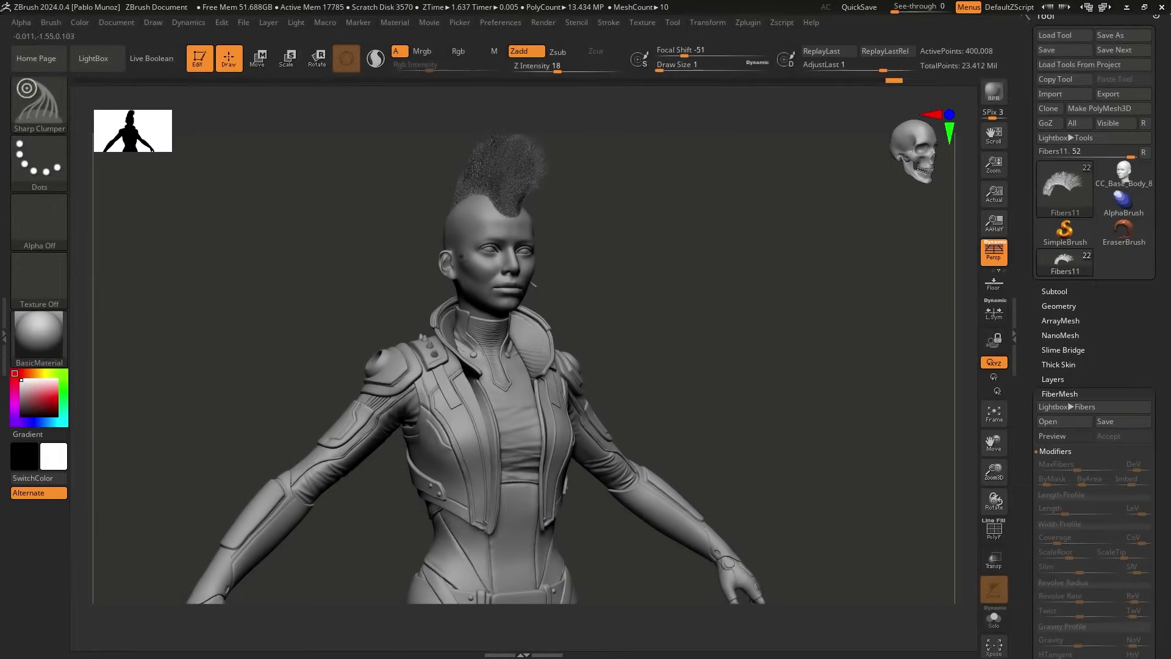
Select the jacket and armor subtool, clone it as a separate tool, and open the clone with its Subtool list.
{"action": "left_click", "coordinate": [419, 369], "text": "alt"}
{"action": "left_click", "coordinate": [392, 336]}
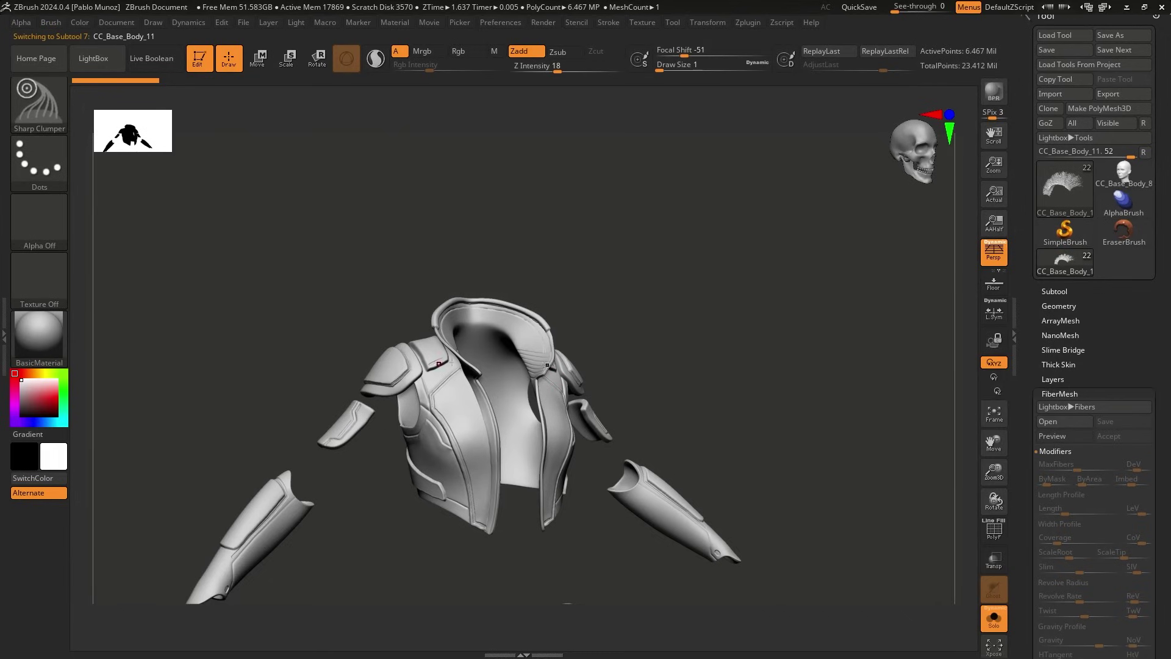
{"action": "key", "text": "shift+s"}
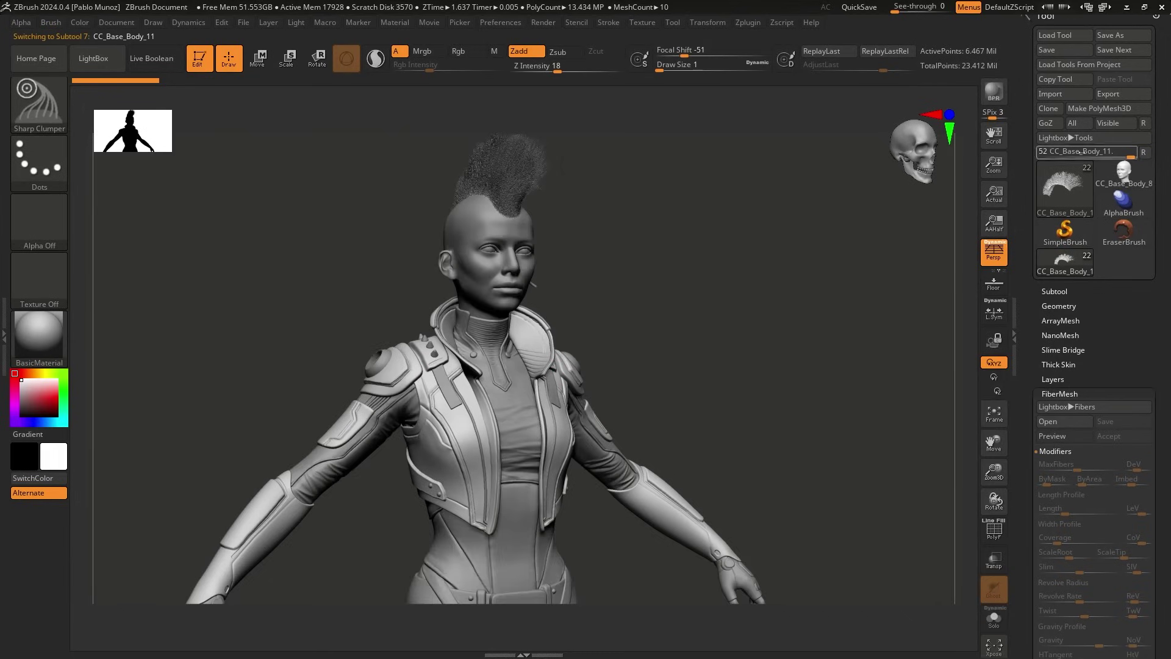
{"action": "left_click", "coordinate": [1048, 107]}
{"action": "left_click", "coordinate": [1068, 270]}
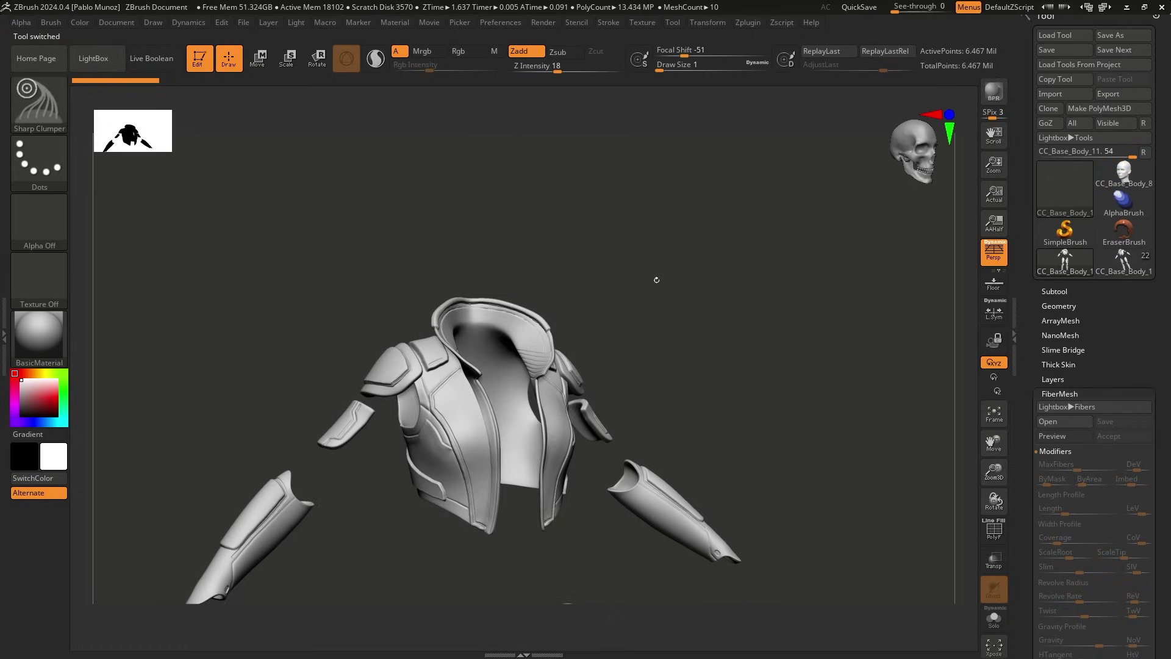
{"action": "left_click_drag", "start_coordinate": [597, 339], "coordinate": [670, 293]}
{"action": "left_click", "coordinate": [1057, 291]}
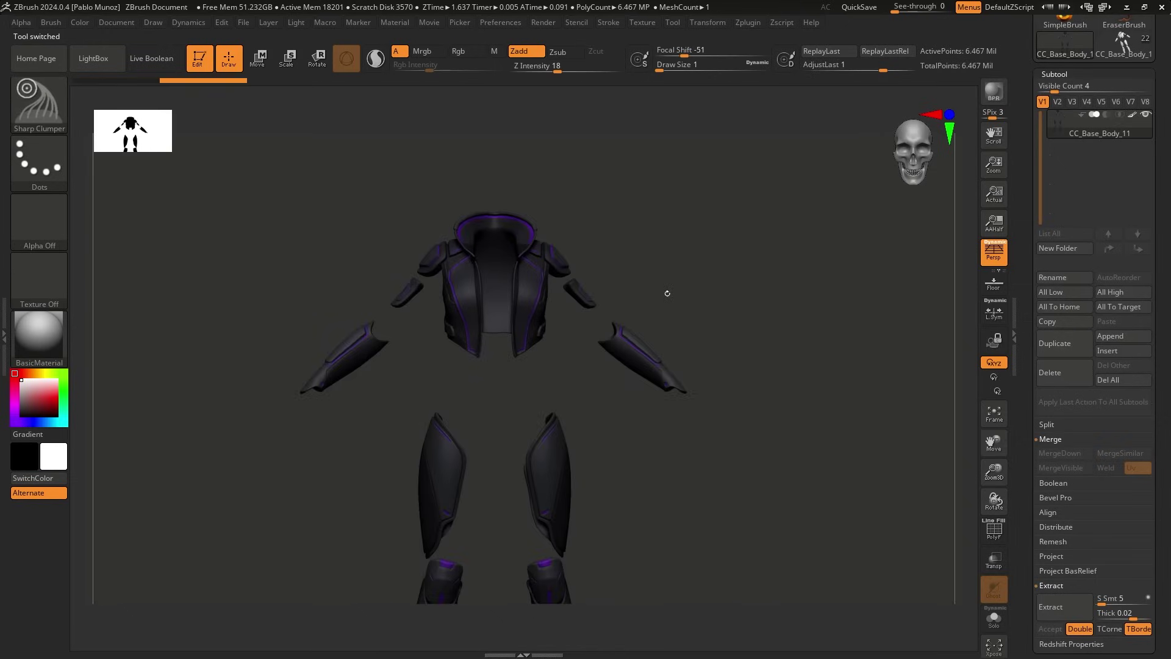
Choose the Sharpy brush and set its paint color to orange-brown.
{"action": "key", "text": "b"}
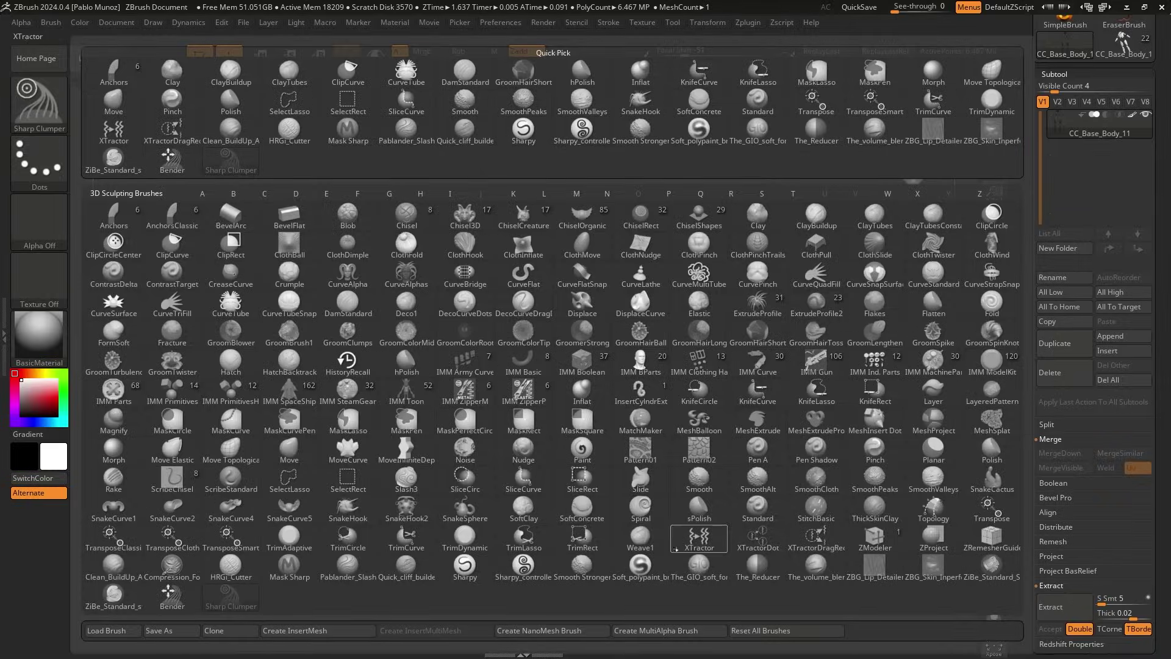
{"action": "left_click", "coordinate": [464, 566]}
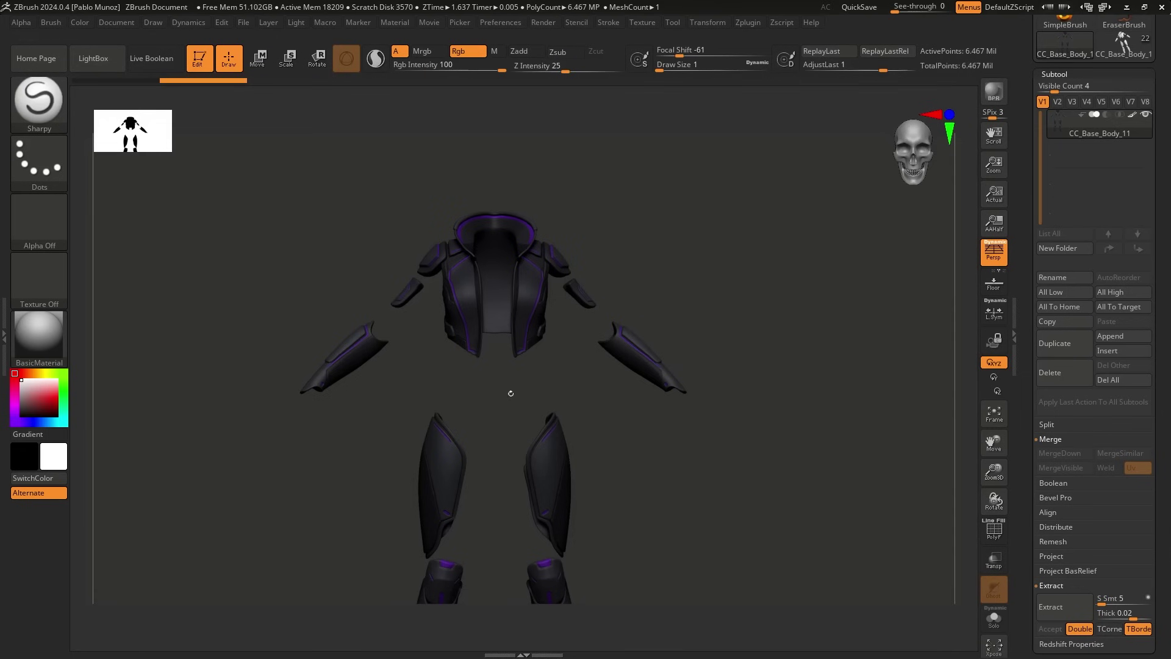
{"action": "left_click_drag", "start_coordinate": [47, 398], "coordinate": [461, 277]}
{"action": "left_click", "coordinate": [33, 373]}
{"action": "left_click", "coordinate": [43, 398]}
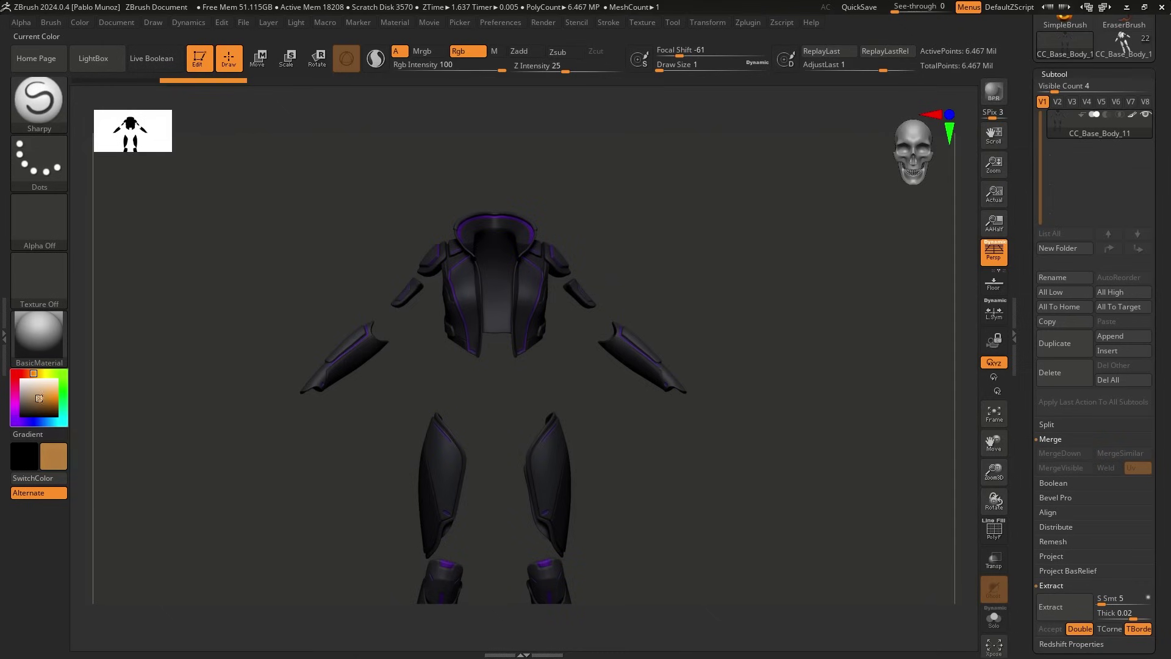
Paint thin symmetrical orange-brown detail lines on the jacket's front panels with a draw size of about 1.3.
{"action": "right_click_drag", "start_coordinate": [547, 257], "coordinate": [560, 323], "text": "ctrl"}
{"action": "key", "text": "space"}
{"action": "left_click_drag", "start_coordinate": [564, 280], "coordinate": [547, 279]}
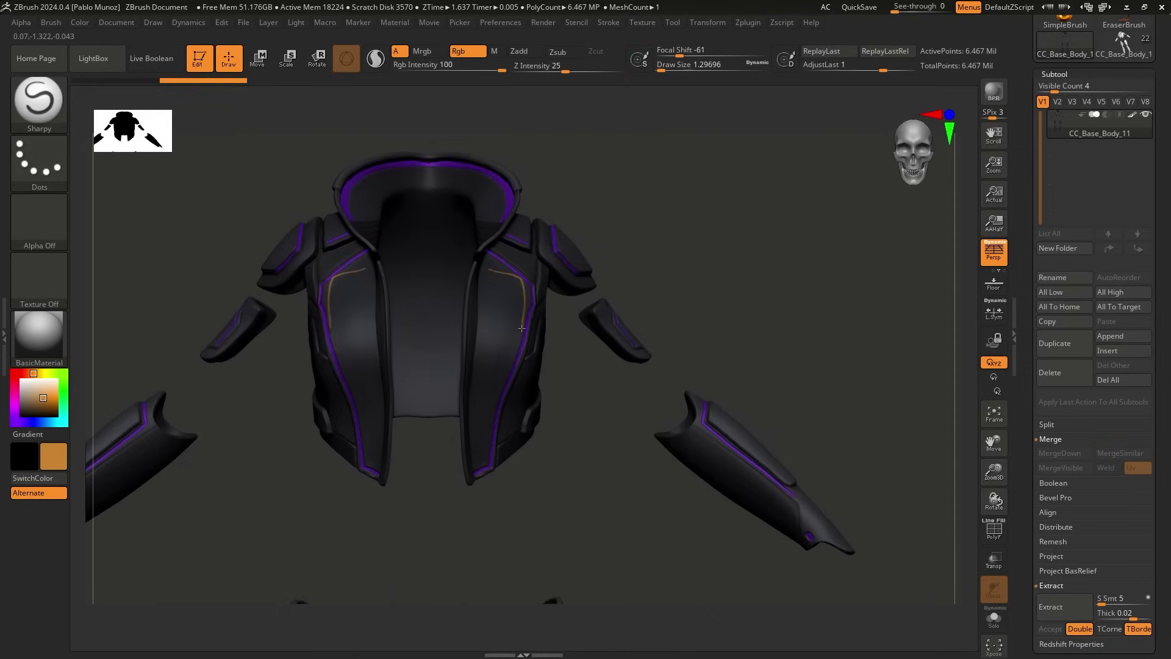
{"action": "left_click_drag", "start_coordinate": [505, 375], "coordinate": [504, 376]}
{"action": "key", "text": "ctrl+z"}
{"action": "mouse_move", "coordinate": [489, 267]}
{"action": "left_mouse_down"}
{"action": "mouse_move", "coordinate": [522, 325]}
{"action": "mouse_move", "coordinate": [505, 374]}
{"action": "mouse_move", "coordinate": [501, 353]}
{"action": "left_mouse_up"}
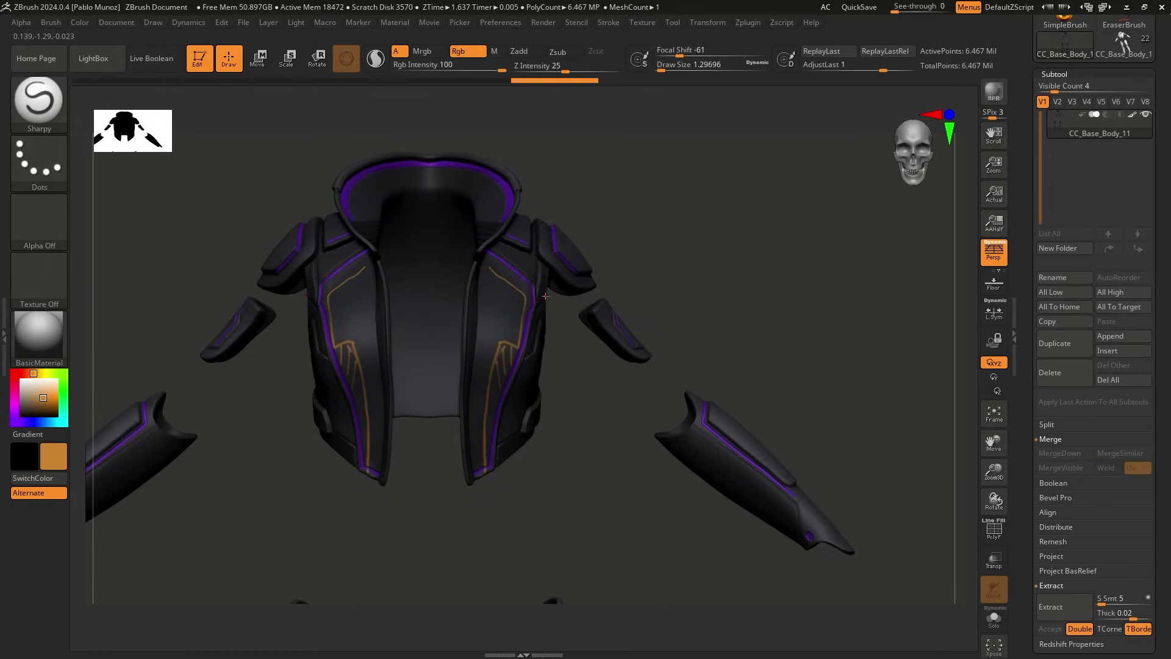
{"action": "left_click_drag", "start_coordinate": [545, 297], "coordinate": [545, 289]}
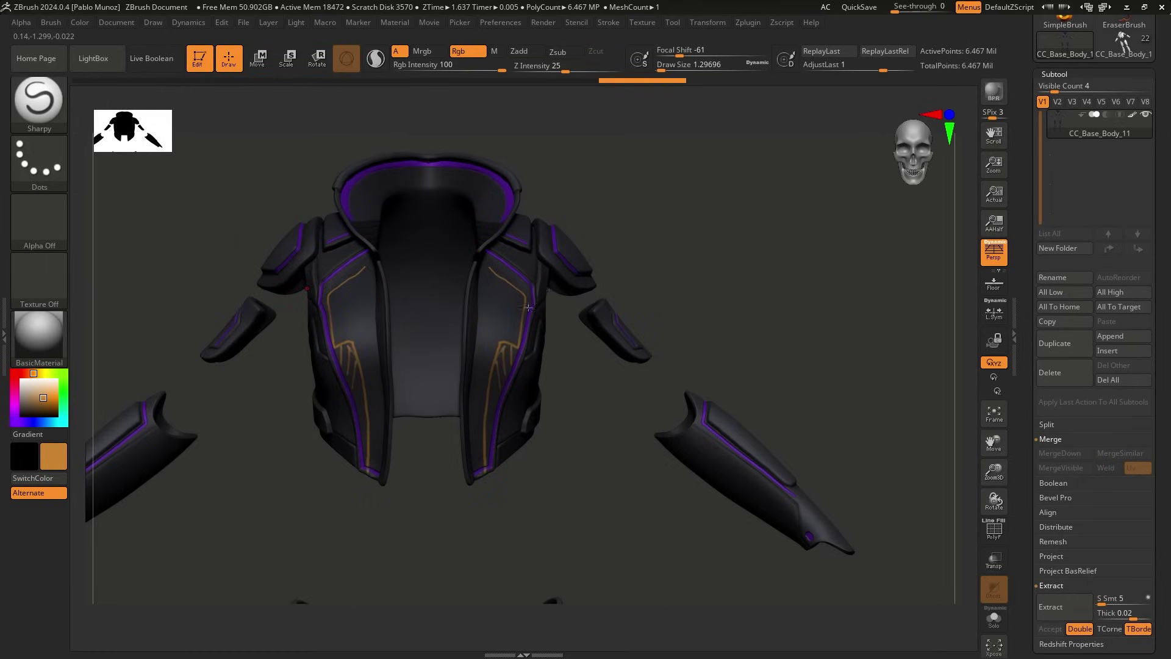
Switch back to the full character tool and bring its body into view.
{"action": "left_click_drag", "start_coordinate": [1132, 65], "coordinate": [1128, 197]}
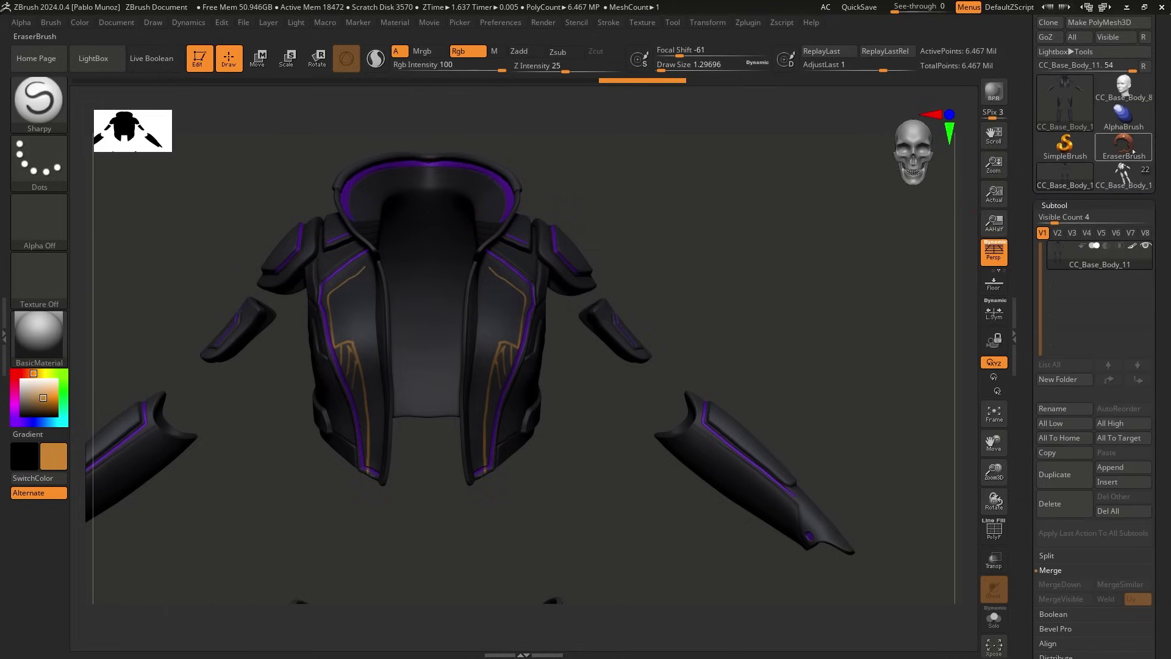
{"action": "left_click", "coordinate": [1123, 176]}
{"action": "left_click_drag", "start_coordinate": [625, 293], "coordinate": [675, 251], "text": "alt"}
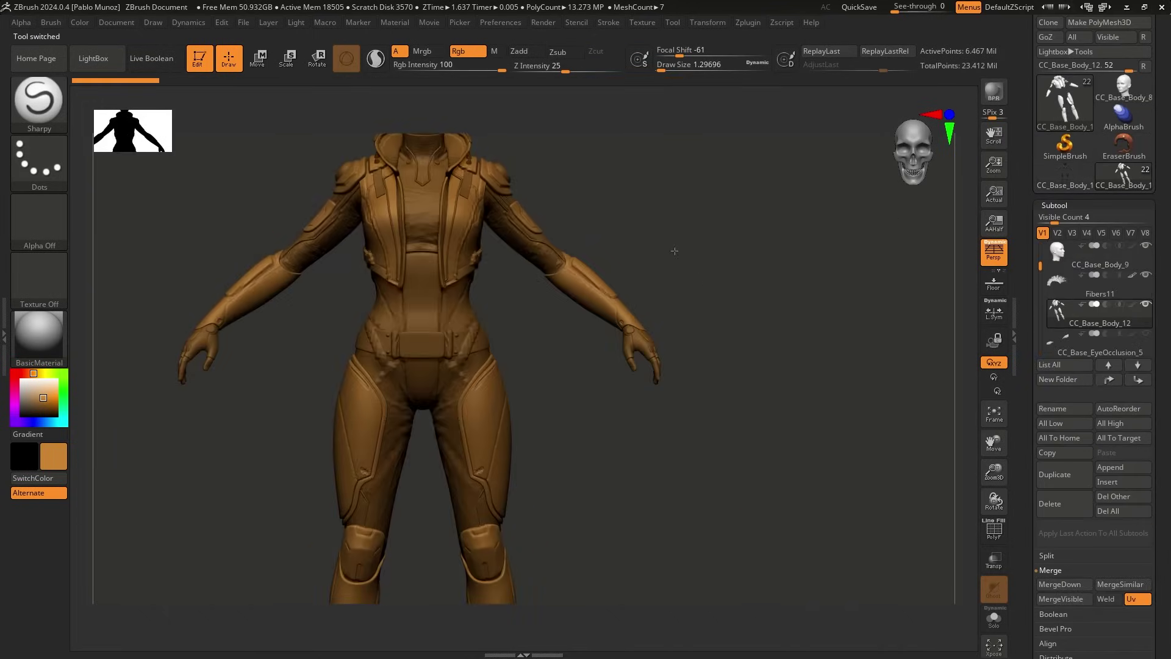
Select the belt subtool, clone it as a separate tool, and open the clone.
{"action": "left_click", "coordinate": [435, 360], "text": "alt"}
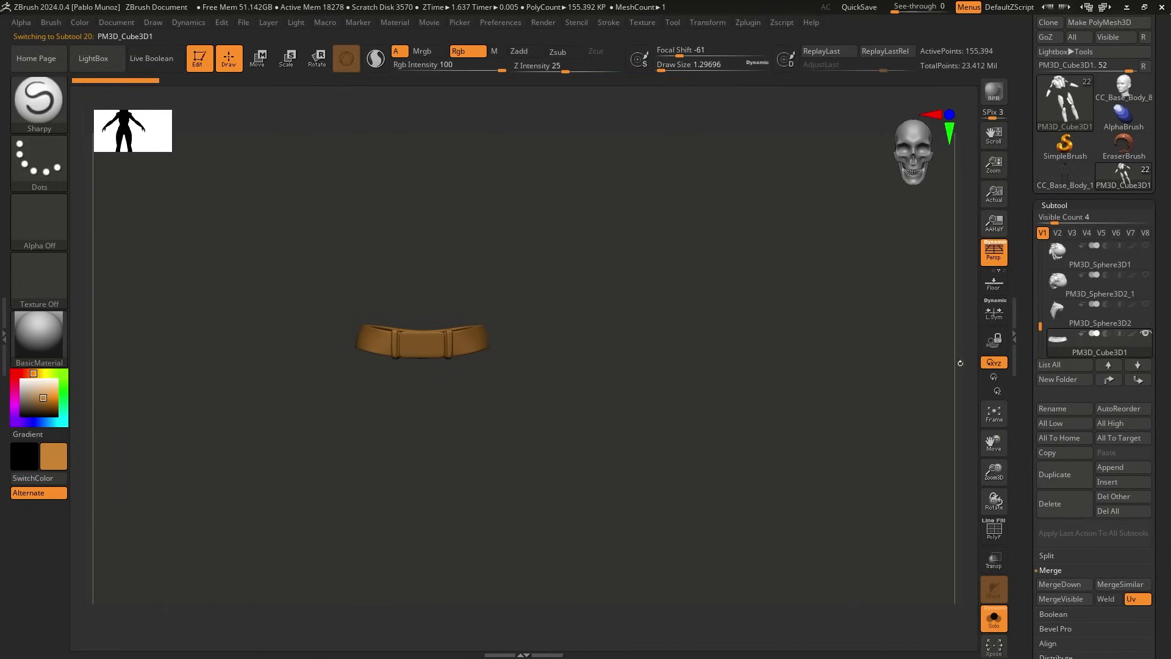
{"action": "left_click", "coordinate": [1049, 23]}
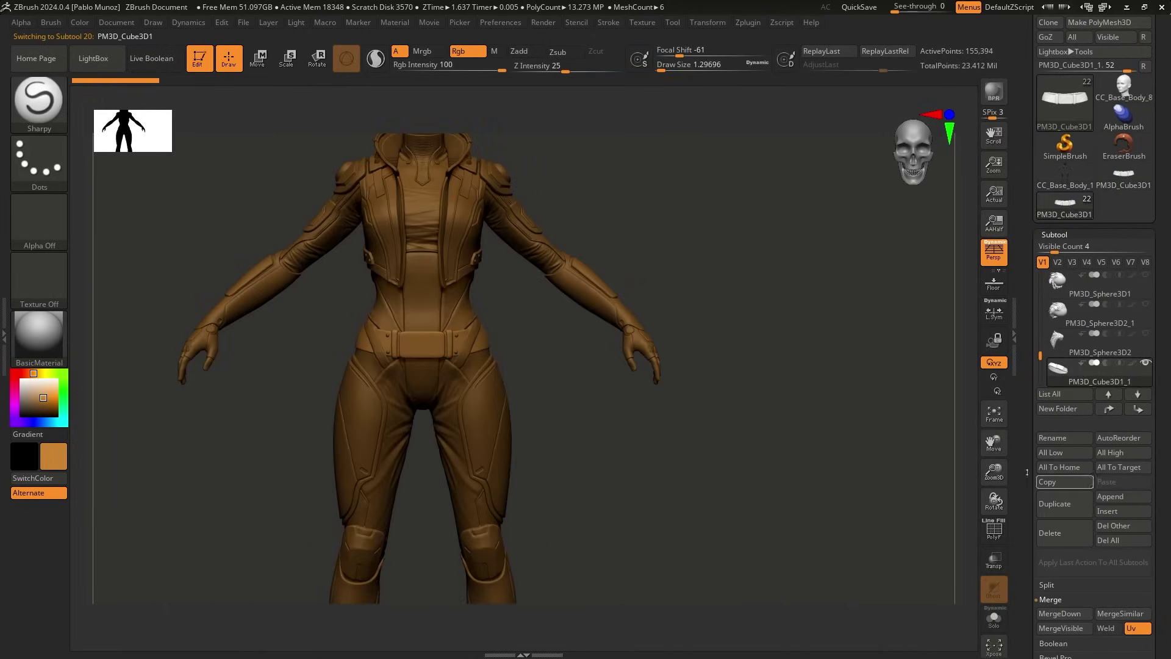
{"action": "left_click", "coordinate": [1125, 178]}
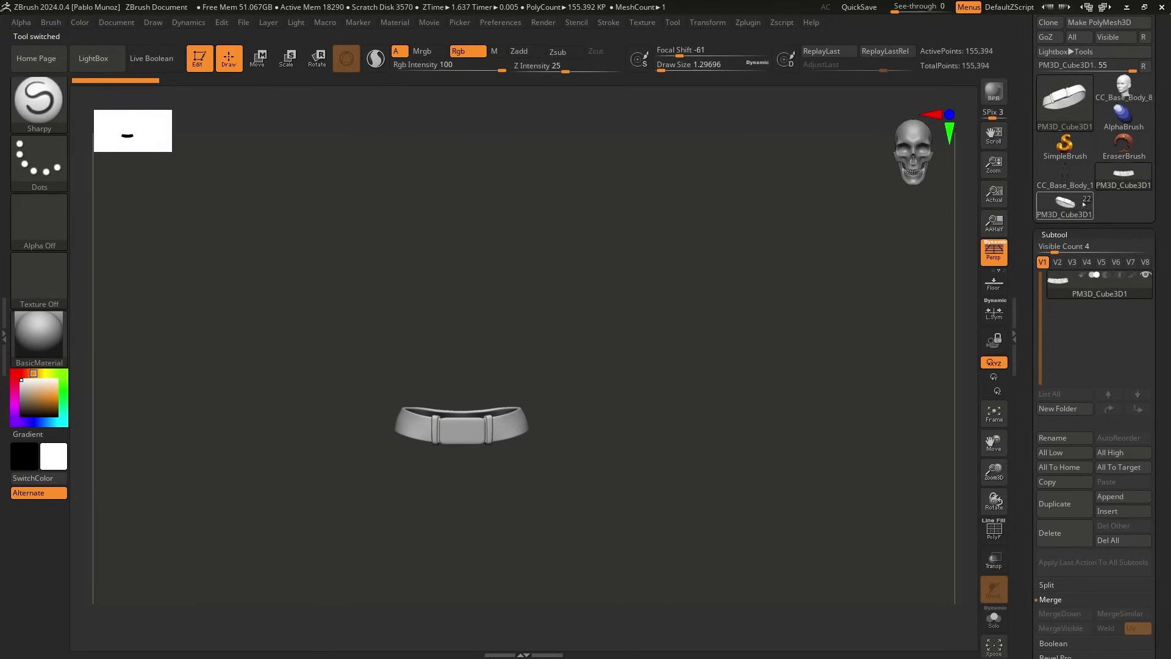
Return to the full character tool containing all 22 subtools and show the whole figure.
{"action": "left_click", "coordinate": [1083, 204]}
{"action": "left_click_drag", "start_coordinate": [614, 300], "coordinate": [668, 263], "text": "alt"}
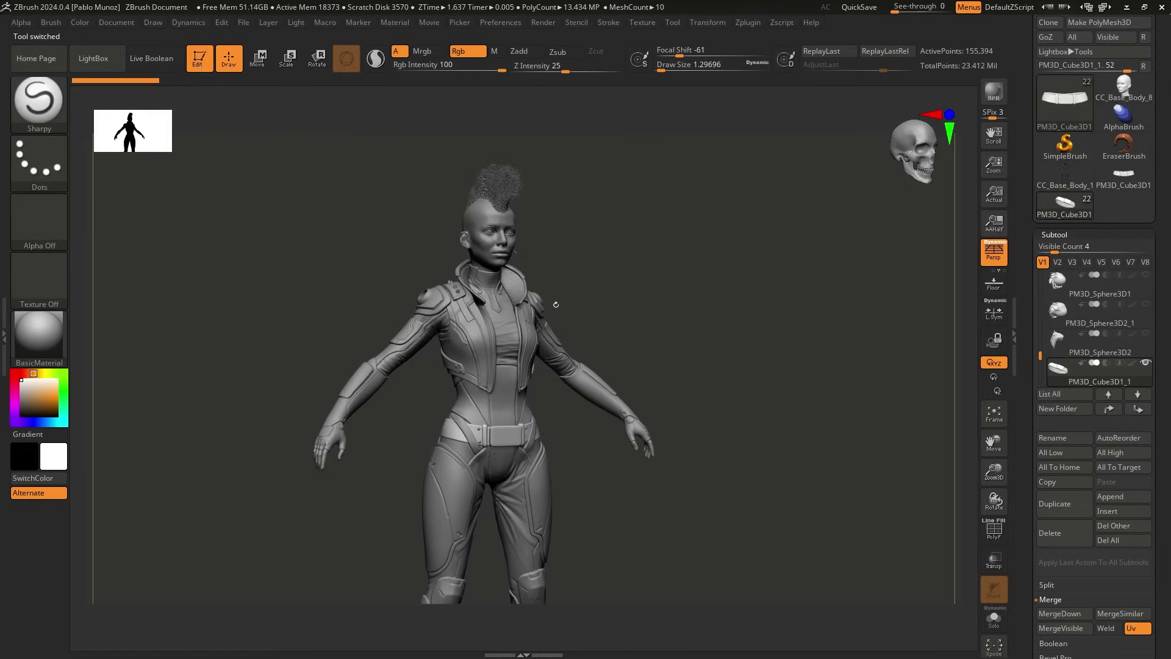
{"action": "left_click_drag", "start_coordinate": [615, 284], "coordinate": [635, 262]}
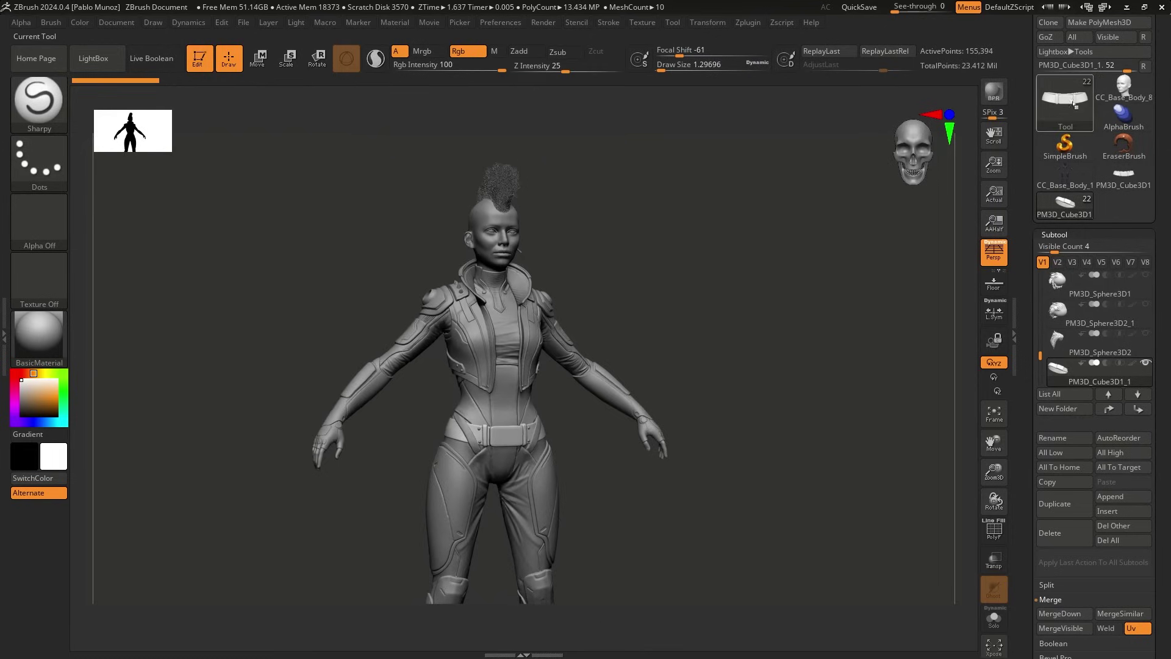
{"action": "left_click", "coordinate": [243, 22]}
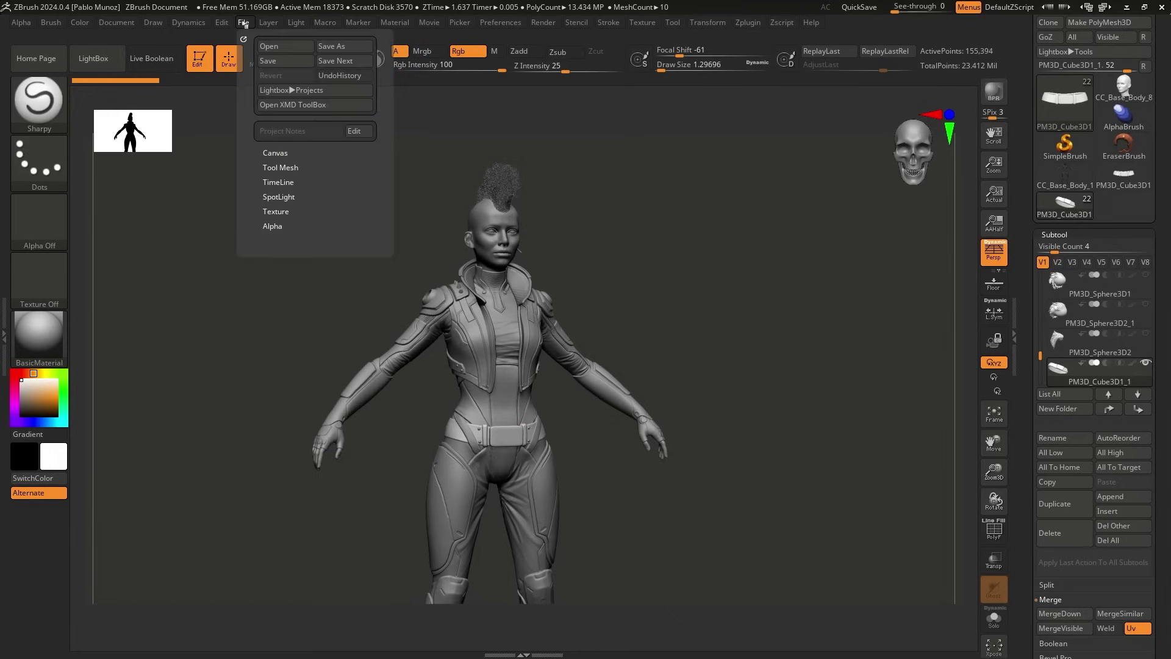
{"action": "left_click", "coordinate": [330, 46]}
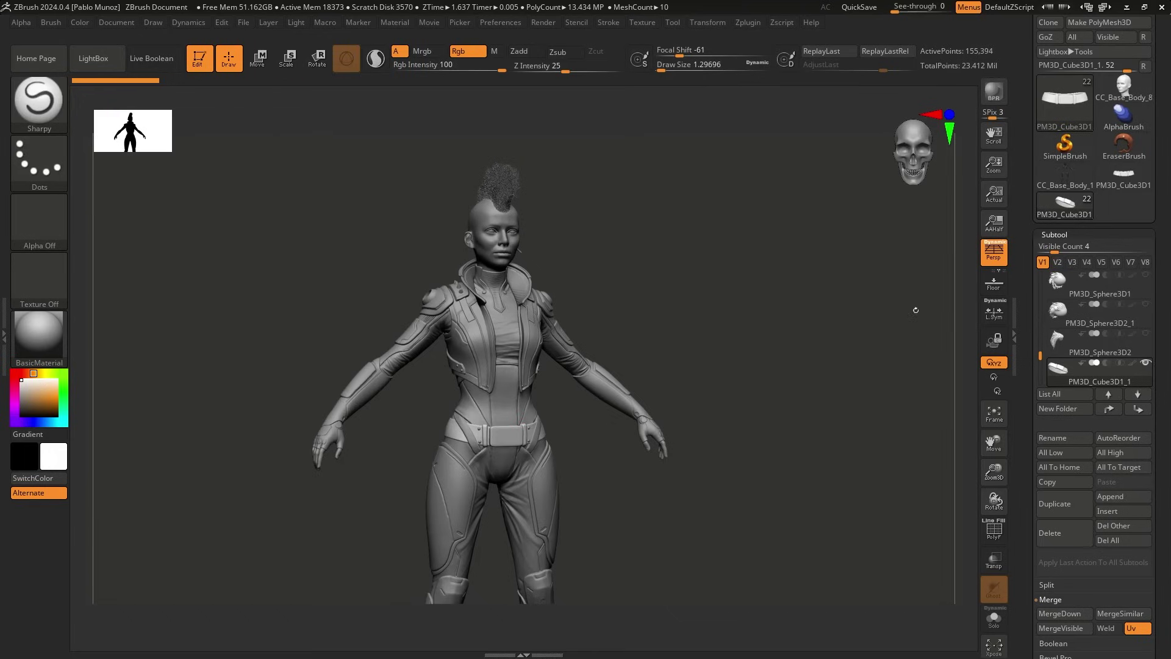
{"action": "left_click_drag", "start_coordinate": [650, 329], "coordinate": [640, 329], "text": "shift"}
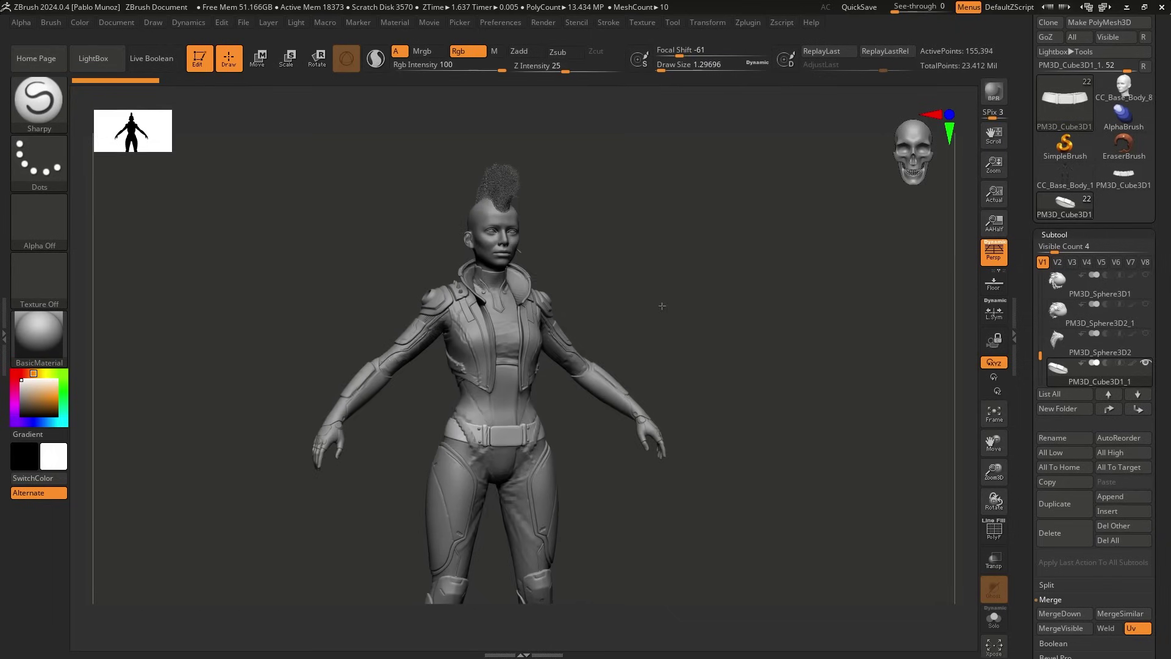
Hide the Fibers11 mohawk and show the sculpted hair subtools PM3D_Sphere3D2_1 and PM3D_Sphere3D2.
{"action": "key", "text": "Down"}
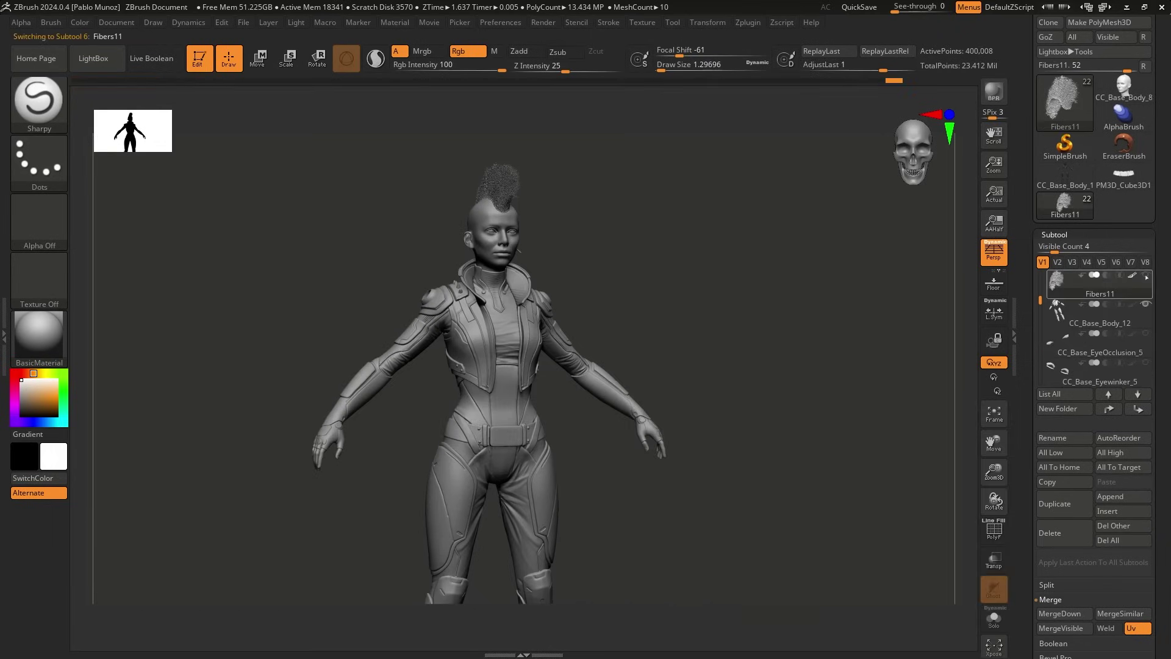
{"action": "left_click_drag", "start_coordinate": [1040, 299], "coordinate": [1039, 270]}
{"action": "scroll", "coordinate": [1095, 329], "scroll_direction": "down", "scroll_amount": 5}
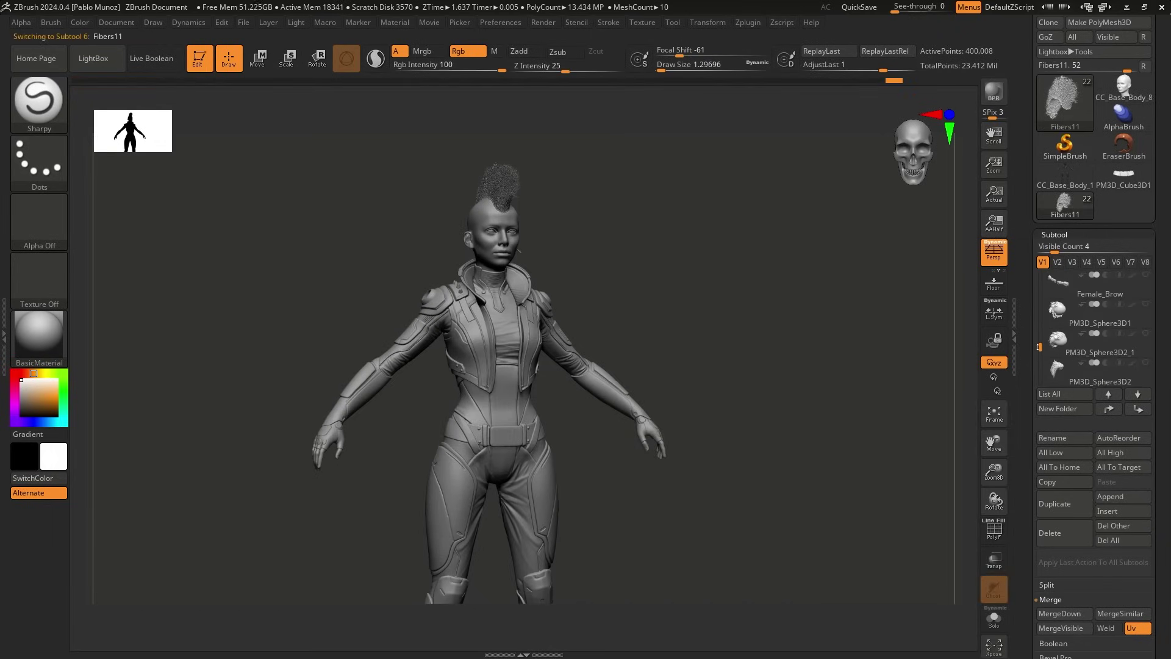
{"action": "left_click", "coordinate": [1098, 344]}
{"action": "left_click", "coordinate": [1145, 364]}
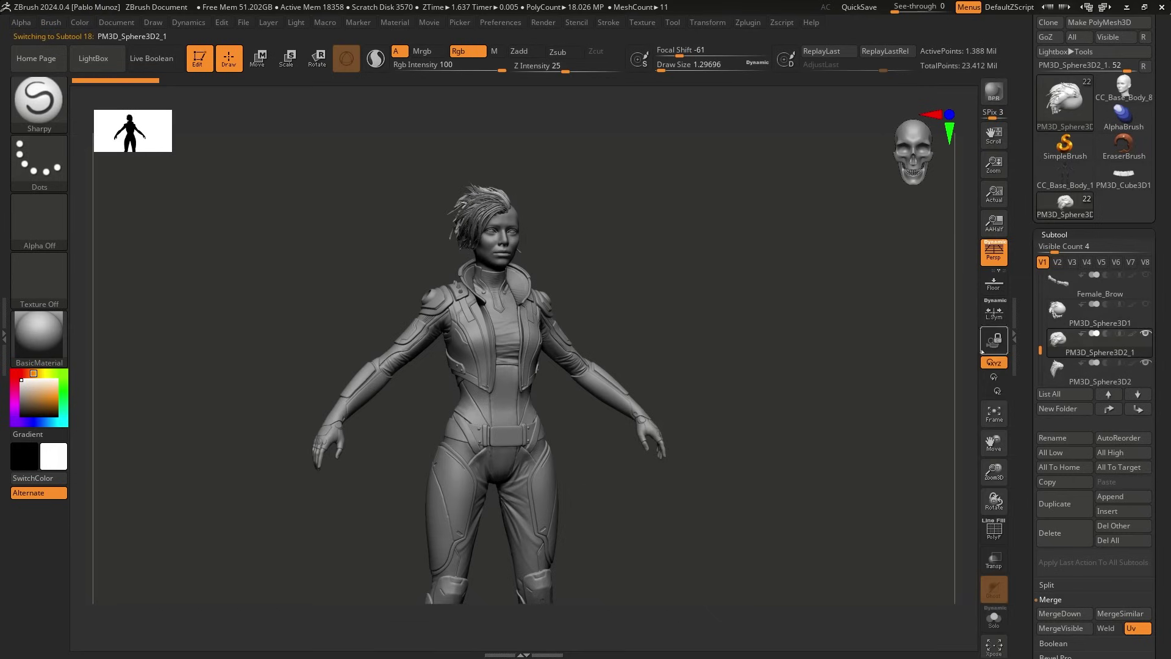
{"action": "mouse_move", "coordinate": [860, 313]}
{"action": "left_mouse_down"}
{"action": "mouse_move", "coordinate": [596, 254]}
{"action": "mouse_move", "coordinate": [611, 248]}
{"action": "left_mouse_up"}
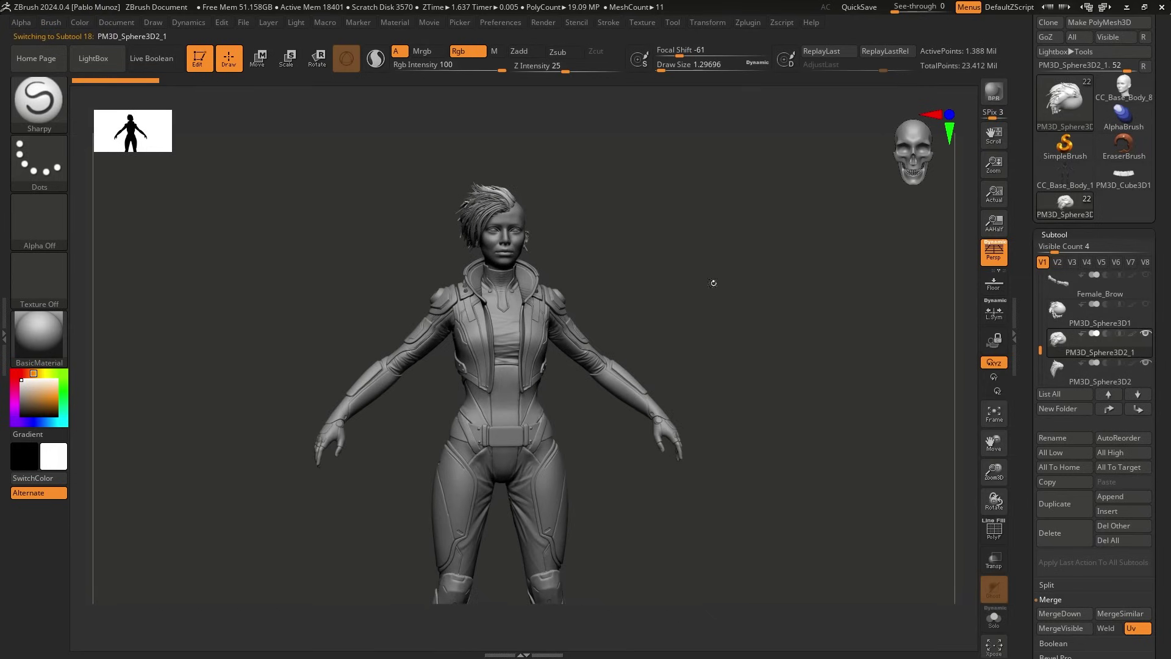
Switch to the cloned belt tool PM3D_Cube3D1 and bring its Subtool options into view.
{"action": "left_click_drag", "start_coordinate": [1088, 225], "coordinate": [1089, 261]}
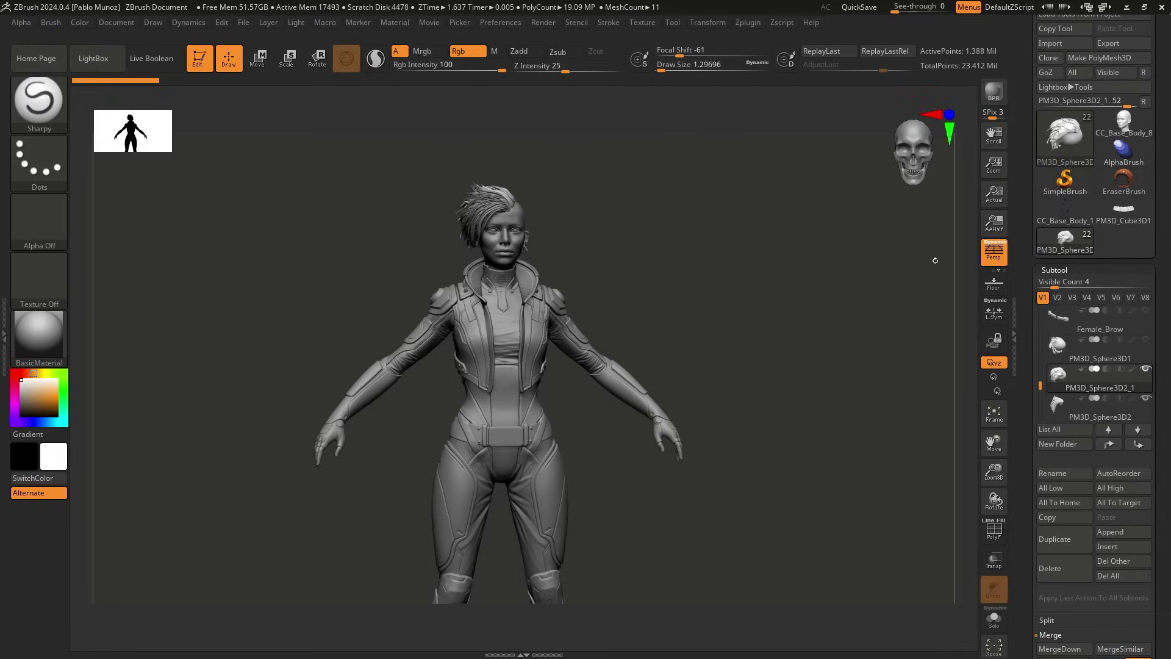
{"action": "left_click", "coordinate": [1123, 210]}
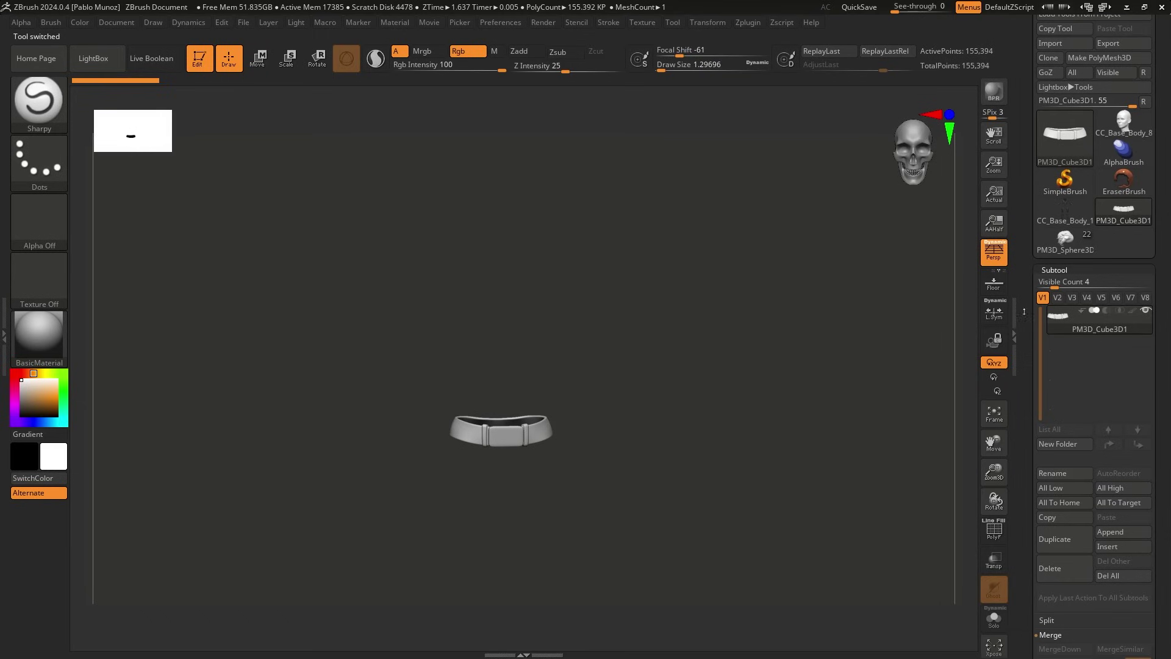
{"action": "scroll", "coordinate": [1024, 311], "scroll_direction": "down", "scroll_amount": 5}
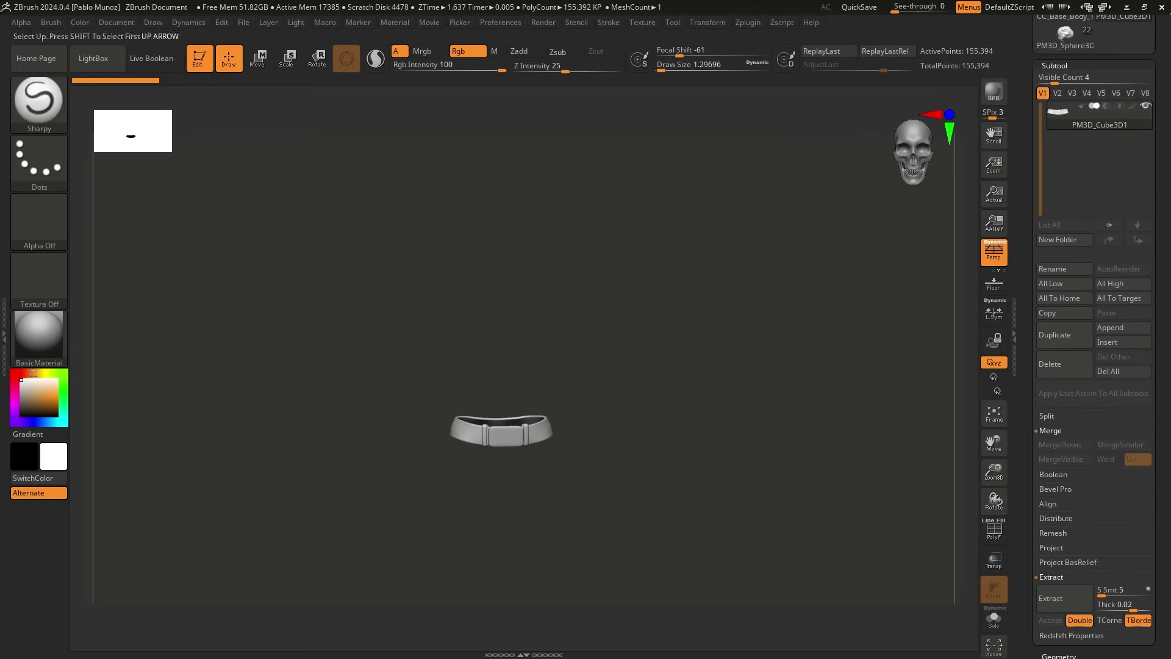
Remove the cloned belt tool by deleting all its subtools, accepting the non-undoable operation.
{"action": "left_click_drag", "start_coordinate": [1013, 217], "coordinate": [1013, 244]}
{"action": "scroll", "coordinate": [1070, 255], "scroll_direction": "up", "scroll_amount": 3}
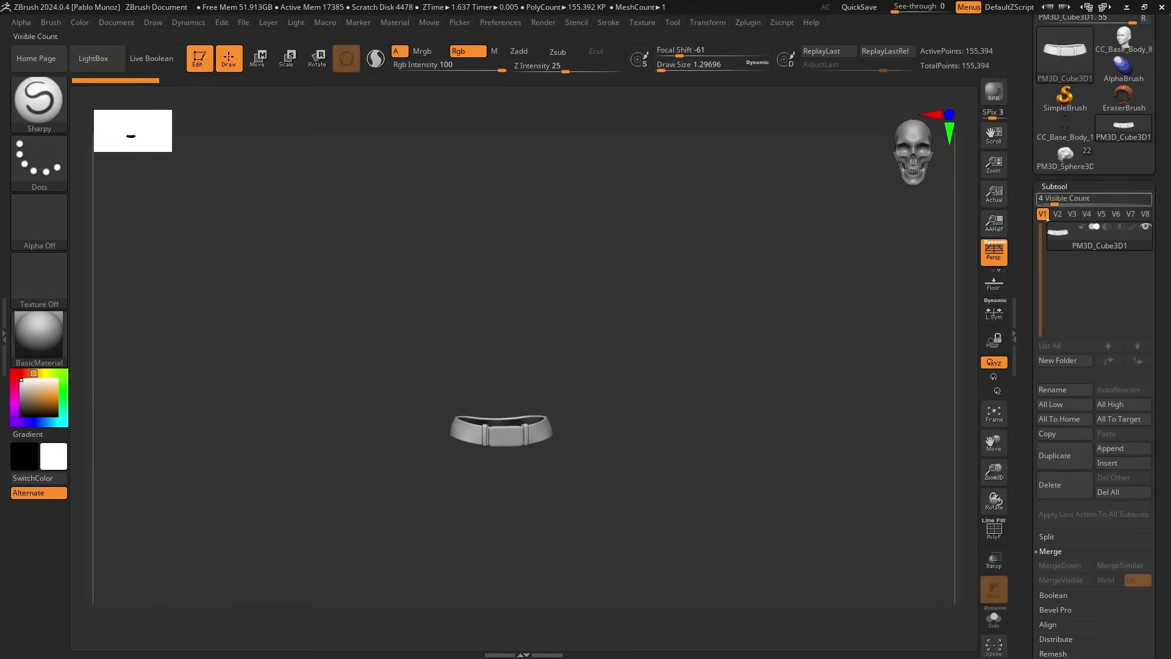
{"action": "left_click", "coordinate": [1119, 495]}
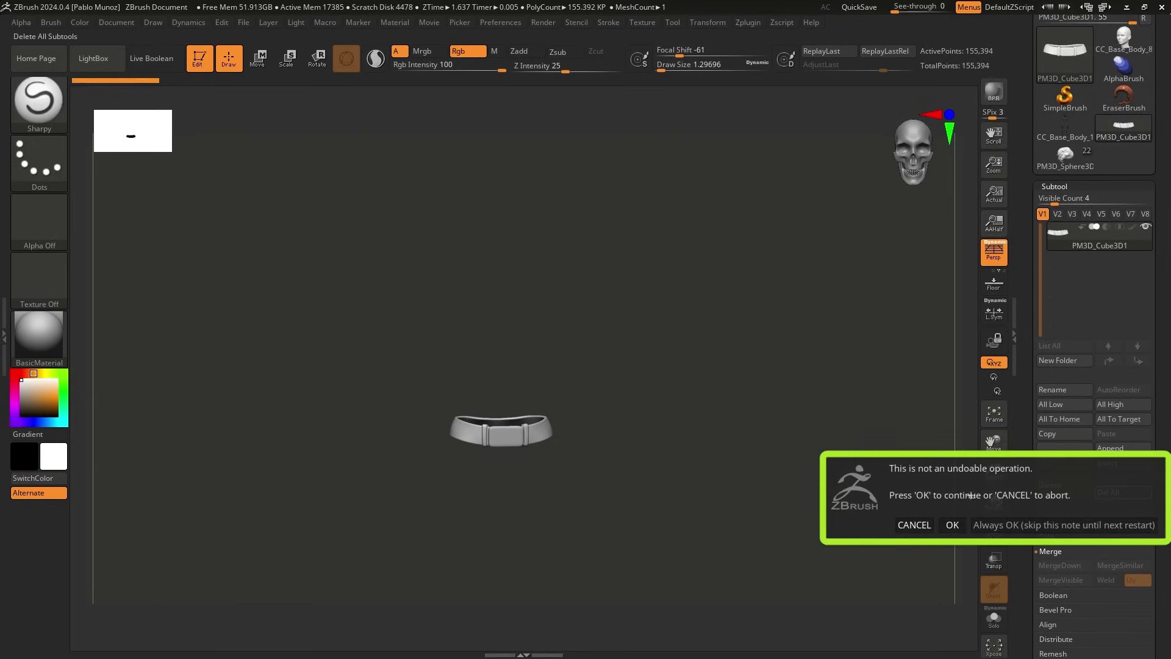
{"action": "left_click", "coordinate": [951, 525]}
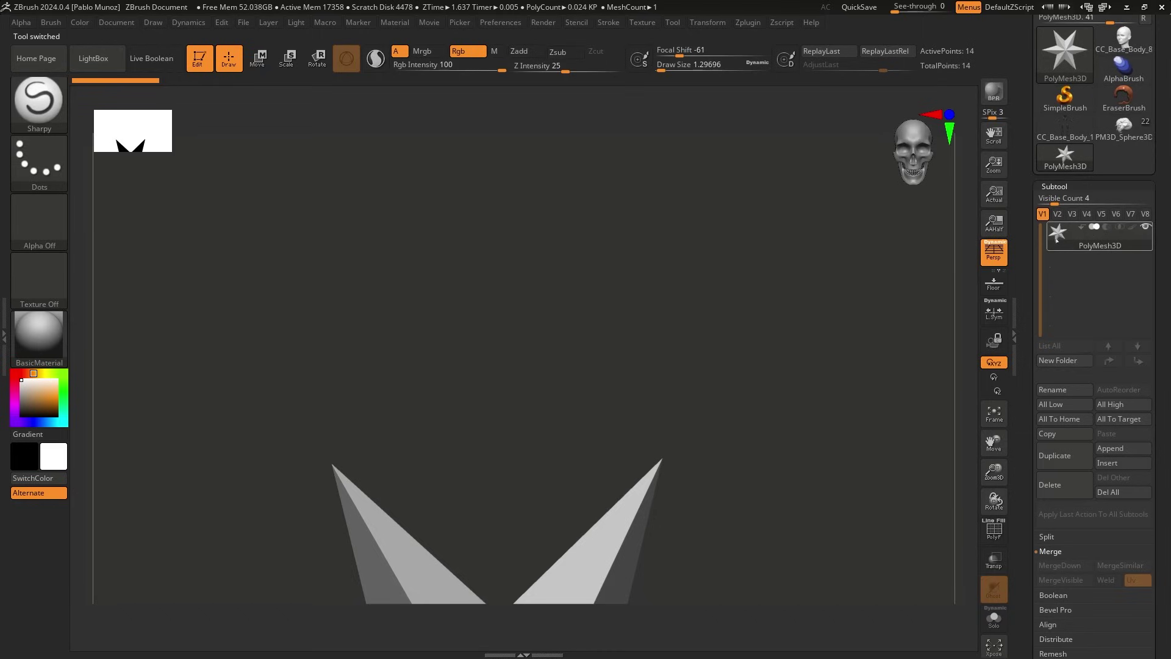
Return to the full character tool with 22 subtools and turn on polypaint display for all subtools.
{"action": "mouse_move", "coordinate": [1073, 244]}
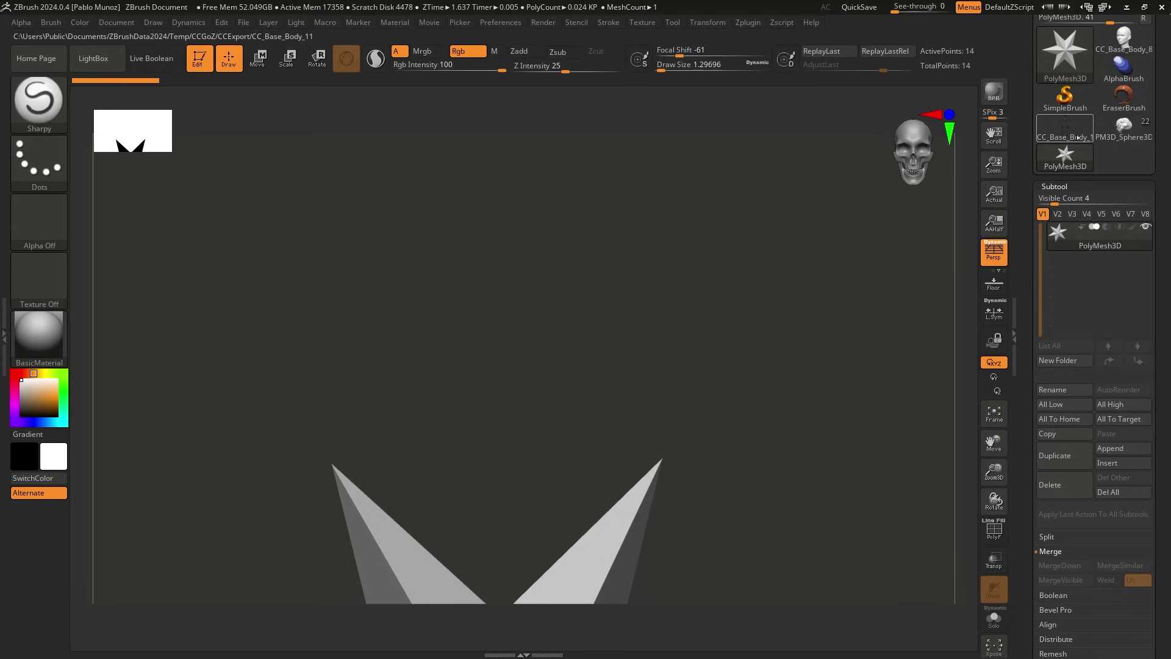
{"action": "left_click", "coordinate": [1066, 127]}
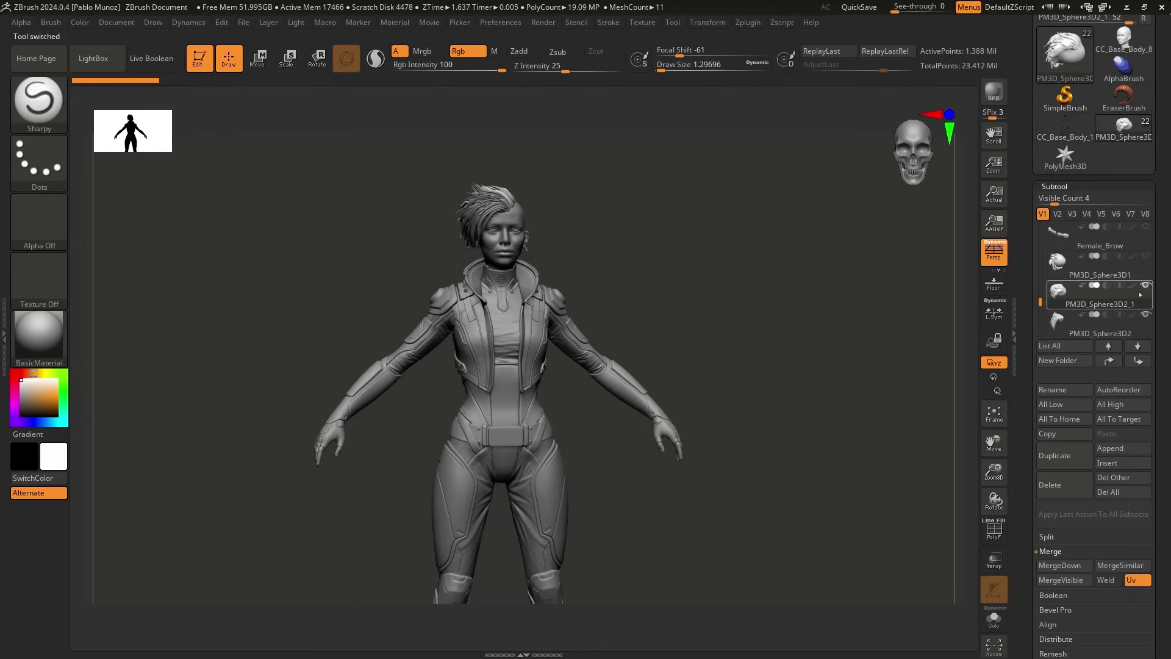
{"action": "mouse_move", "coordinate": [1132, 291]}
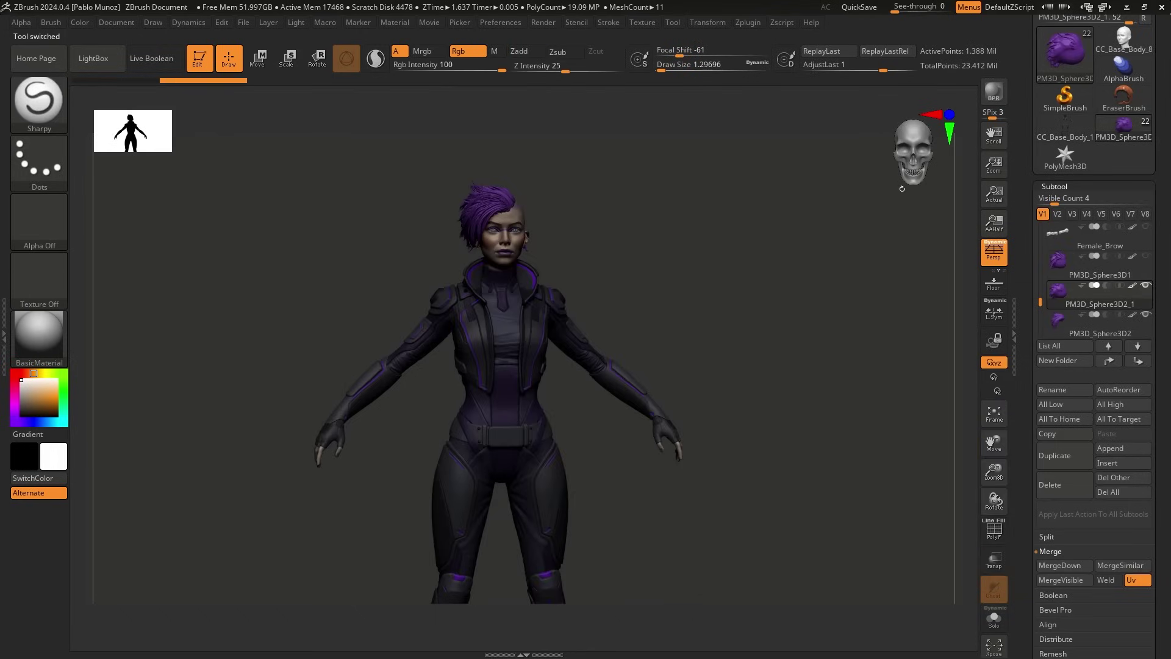
Dock the Macro palette in the tray and expand its list of macros.
{"action": "left_click", "coordinate": [329, 24]}
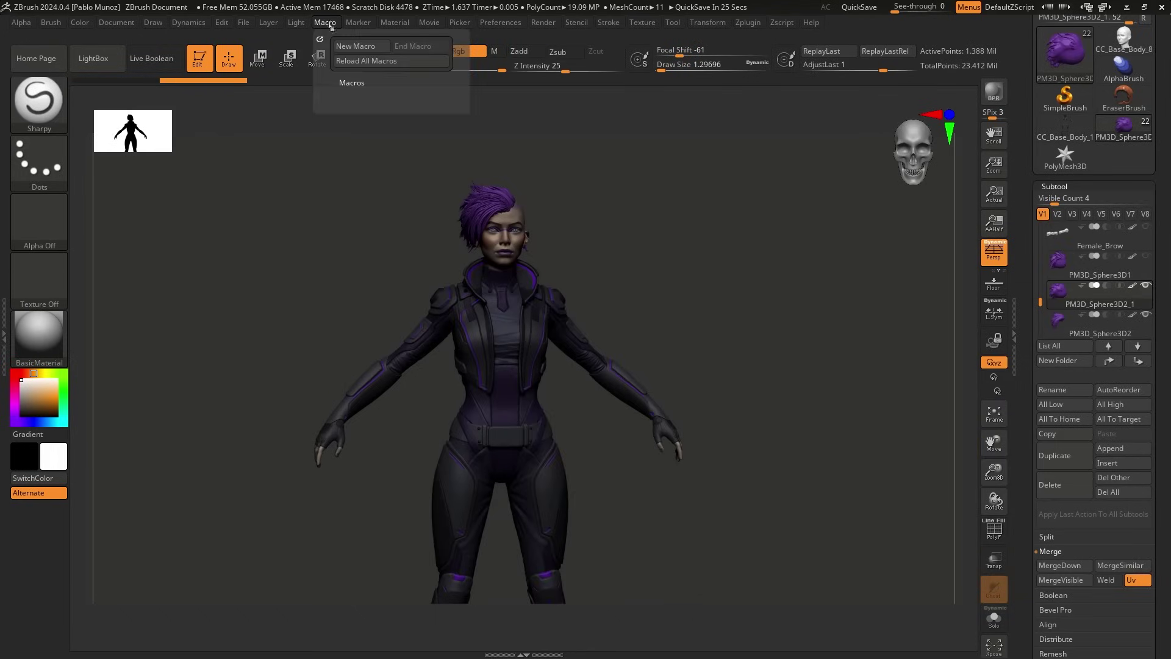
{"action": "left_click", "coordinate": [322, 37]}
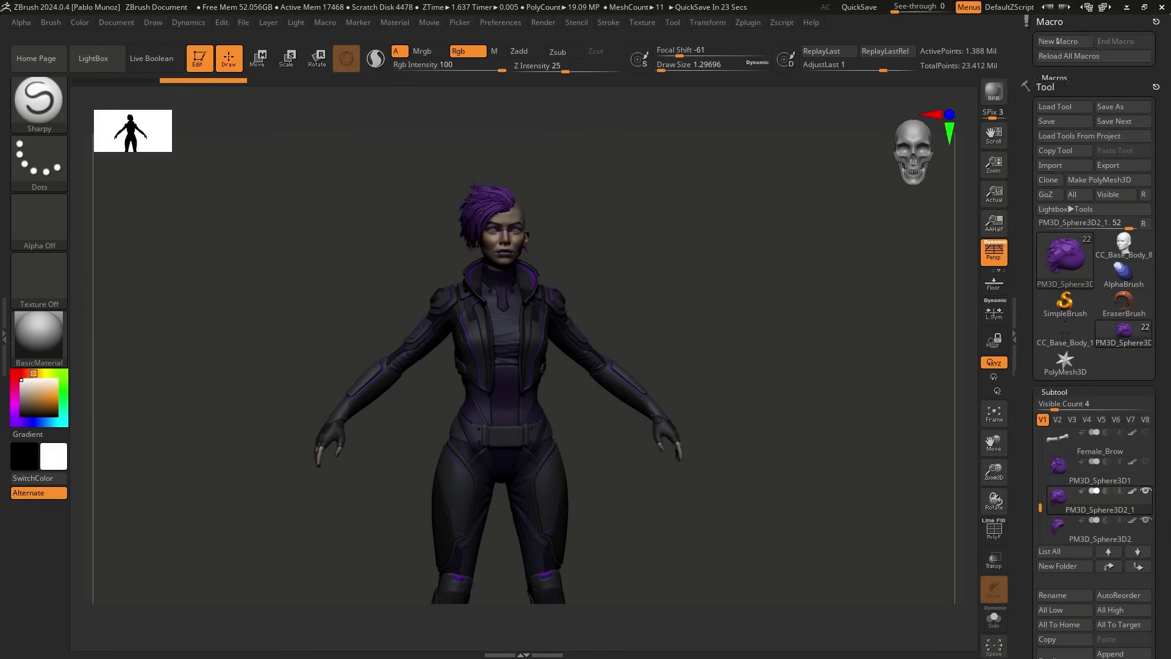
{"action": "left_click", "coordinate": [1054, 78]}
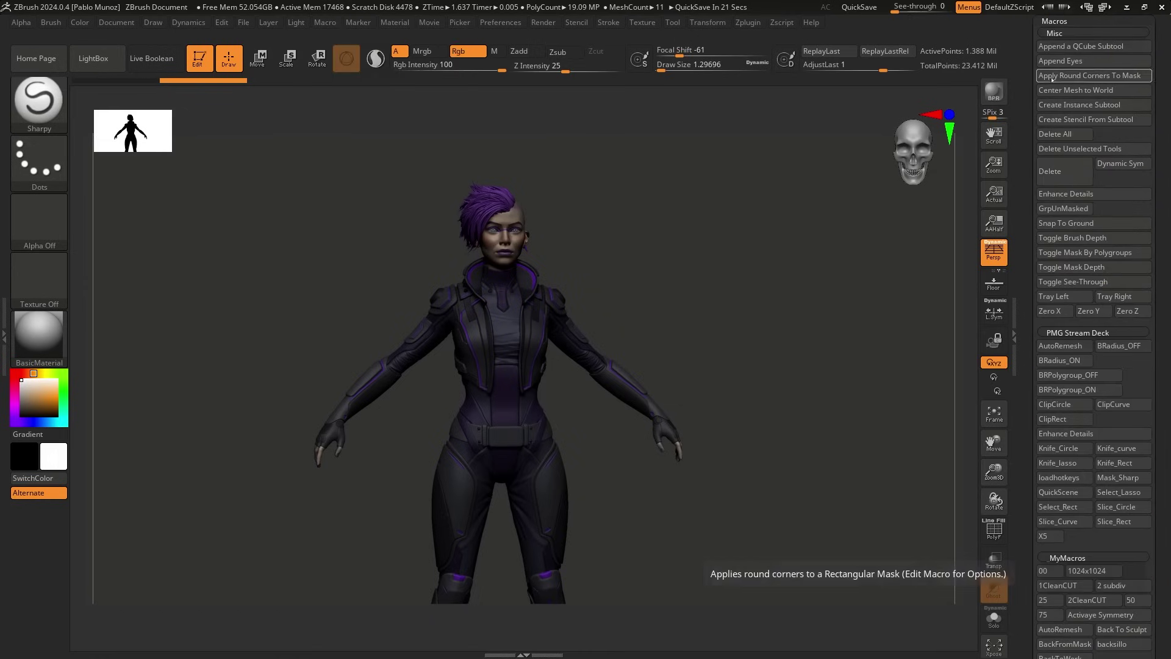
{"action": "scroll", "coordinate": [1010, 137], "scroll_direction": "up", "scroll_amount": 2}
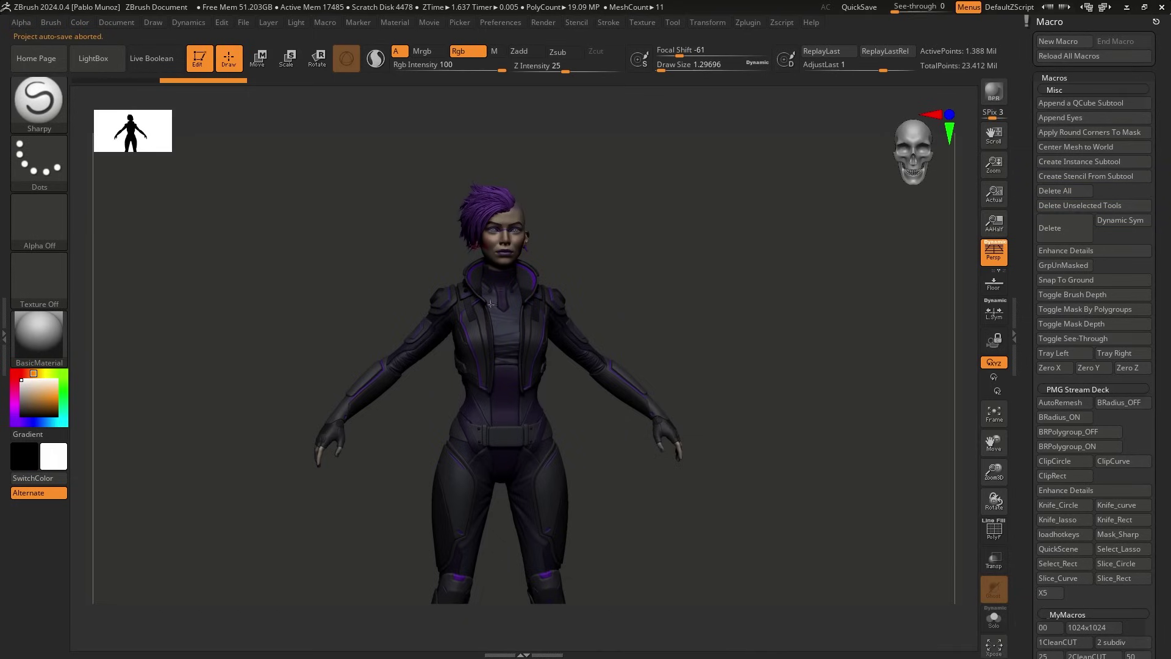
Delete every tool except the selected character with the Delete Unselected Tools macro, and bring the remaining tools into view.
{"action": "left_click", "coordinate": [1079, 205]}
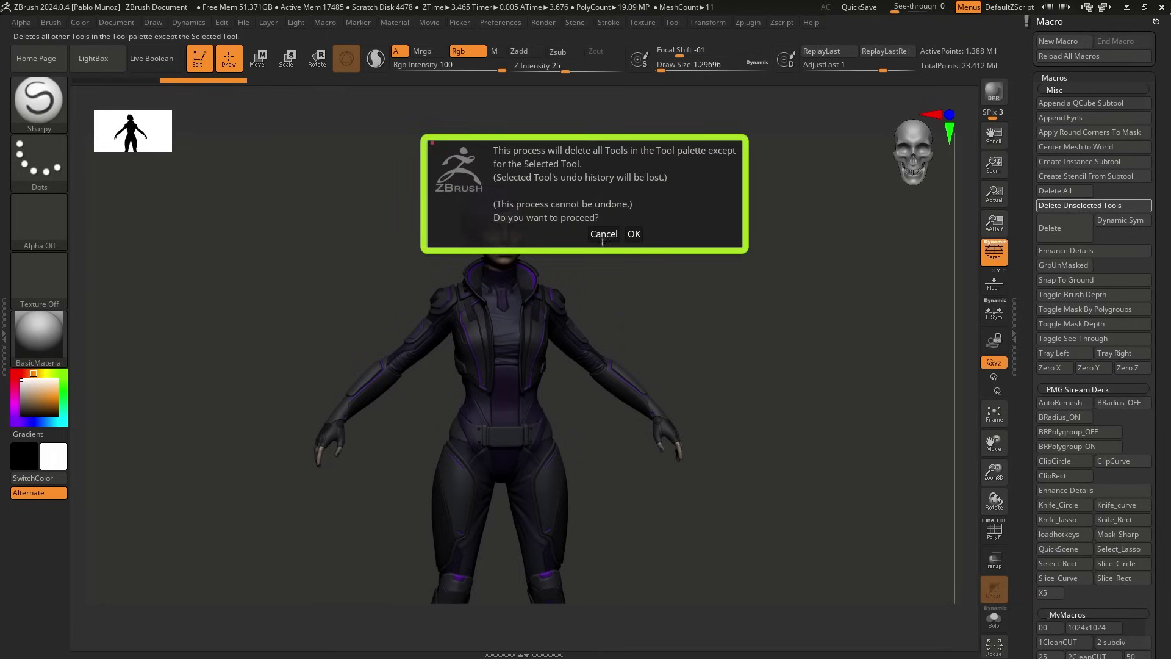
{"action": "left_click", "coordinate": [638, 233]}
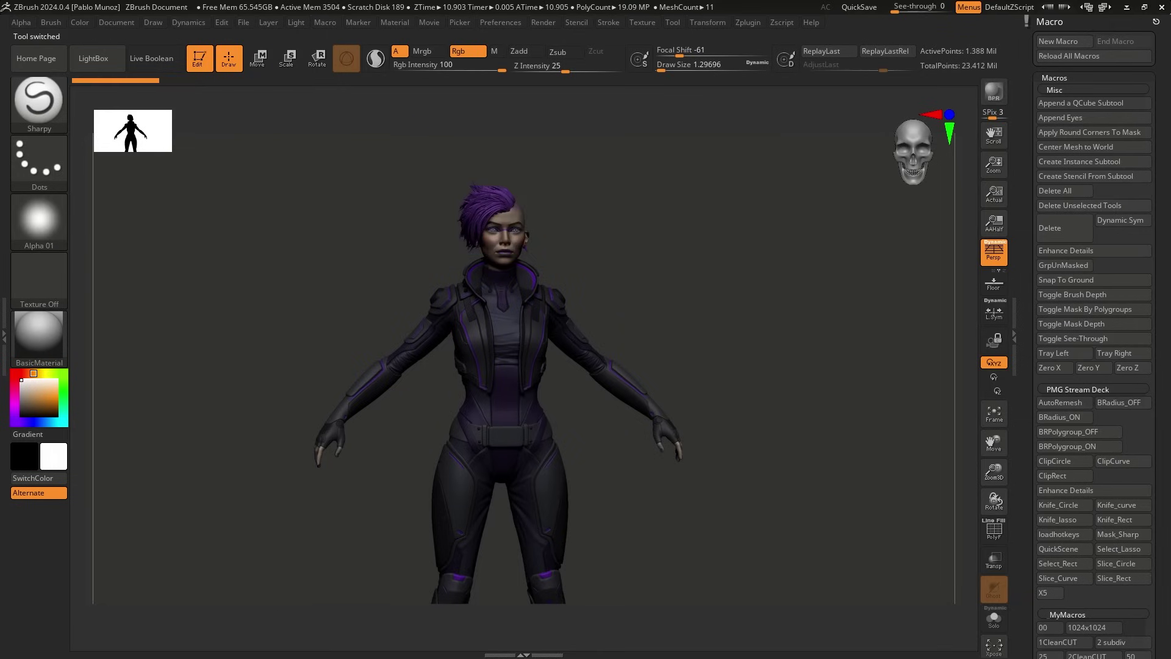
{"action": "left_click", "coordinate": [1058, 23]}
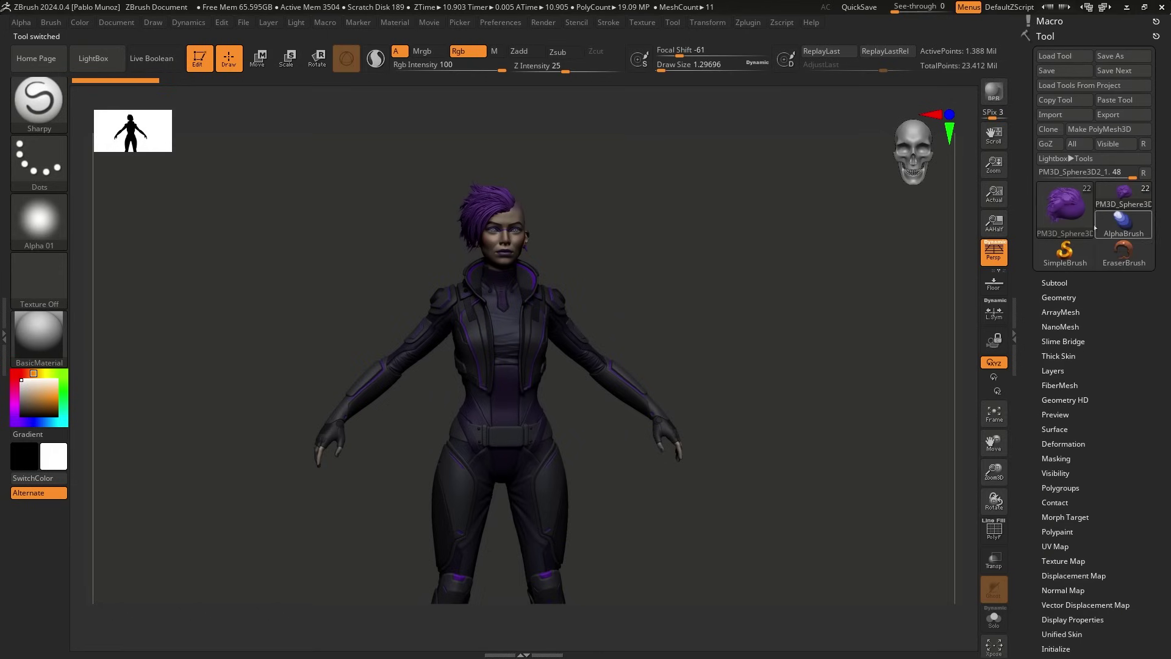
{"action": "left_click", "coordinate": [1067, 201]}
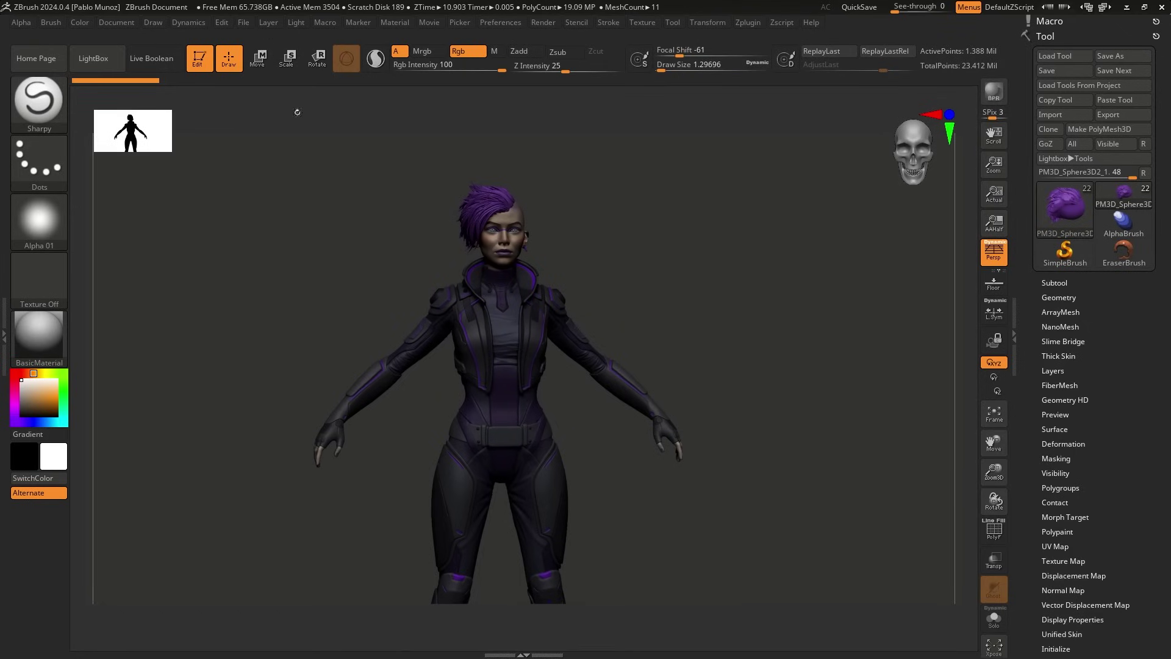
Toggle the UndoHistory option in the project saving options.
{"action": "left_click", "coordinate": [243, 23]}
{"action": "left_click", "coordinate": [244, 23]}
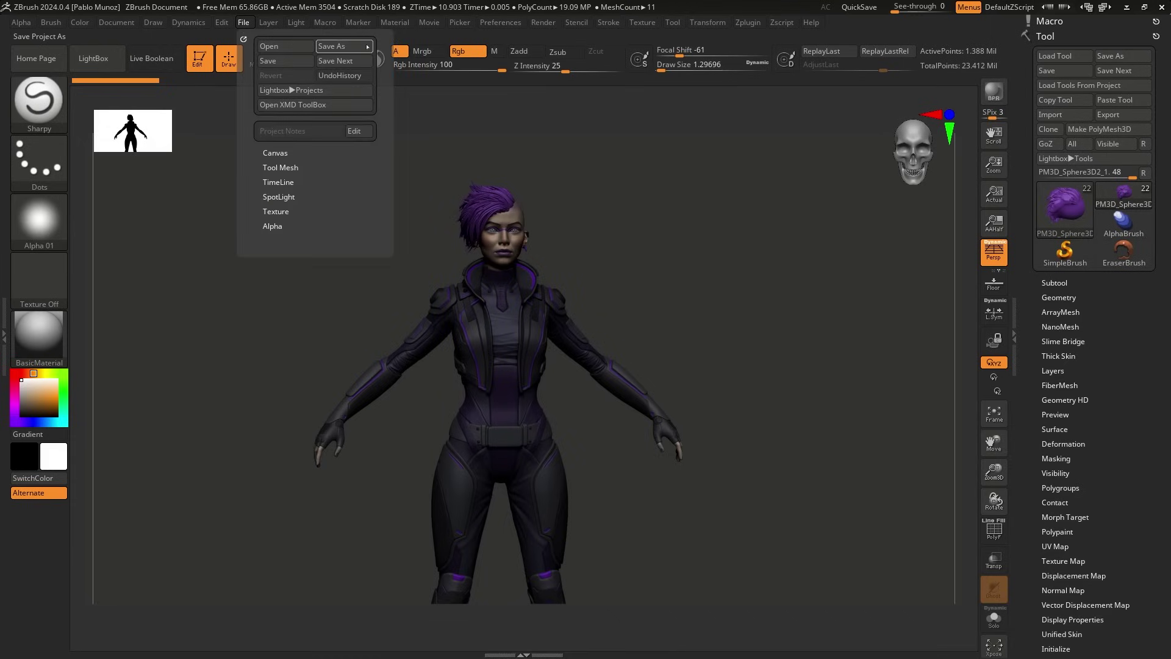
{"action": "left_click", "coordinate": [332, 76]}
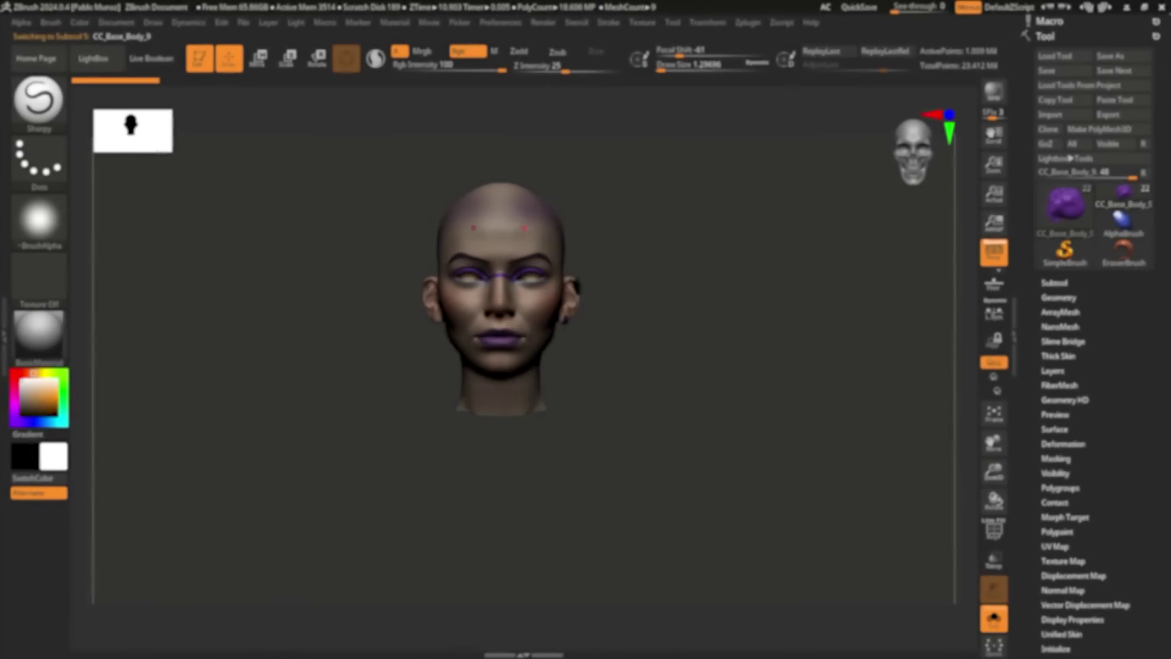
{"action": "right_click_drag", "start_coordinate": [473, 228], "coordinate": [490, 264], "text": "alt"}
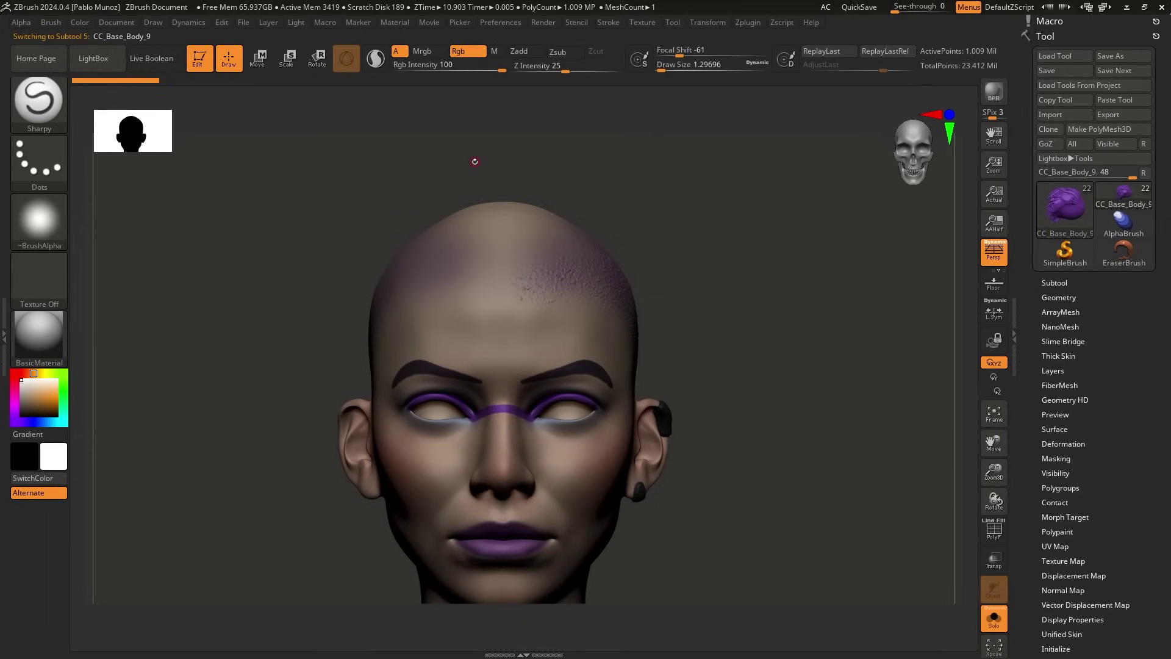
{"action": "key", "text": "ctrl"}
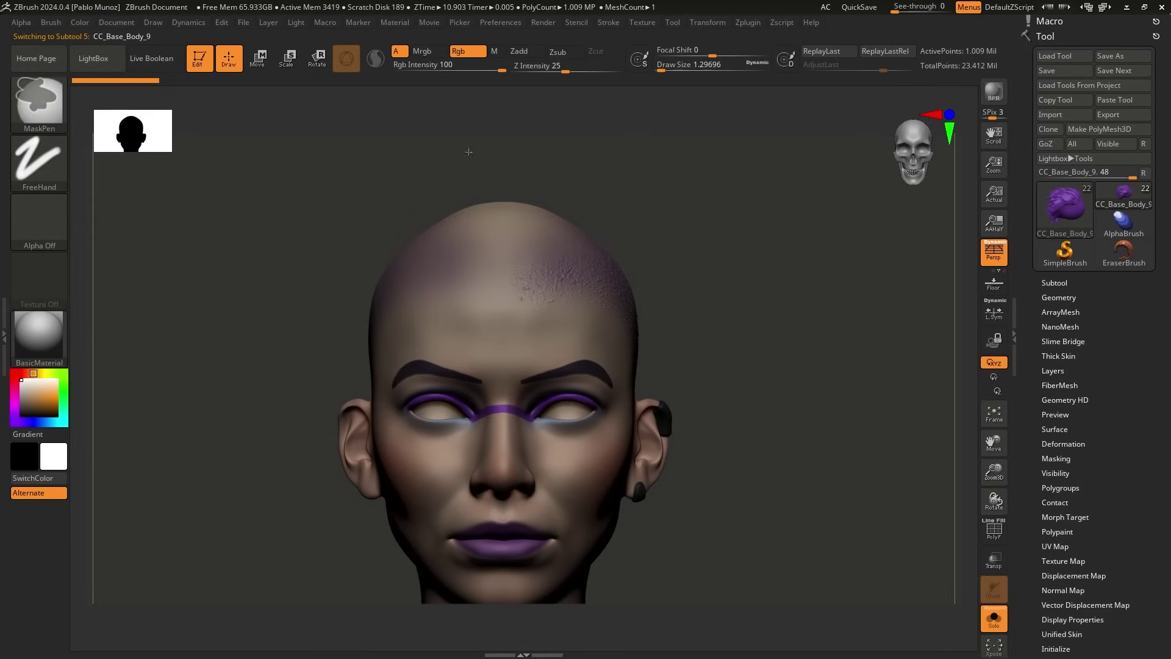
{"action": "left_click_drag", "start_coordinate": [468, 152], "coordinate": [534, 283], "text": "ctrl"}
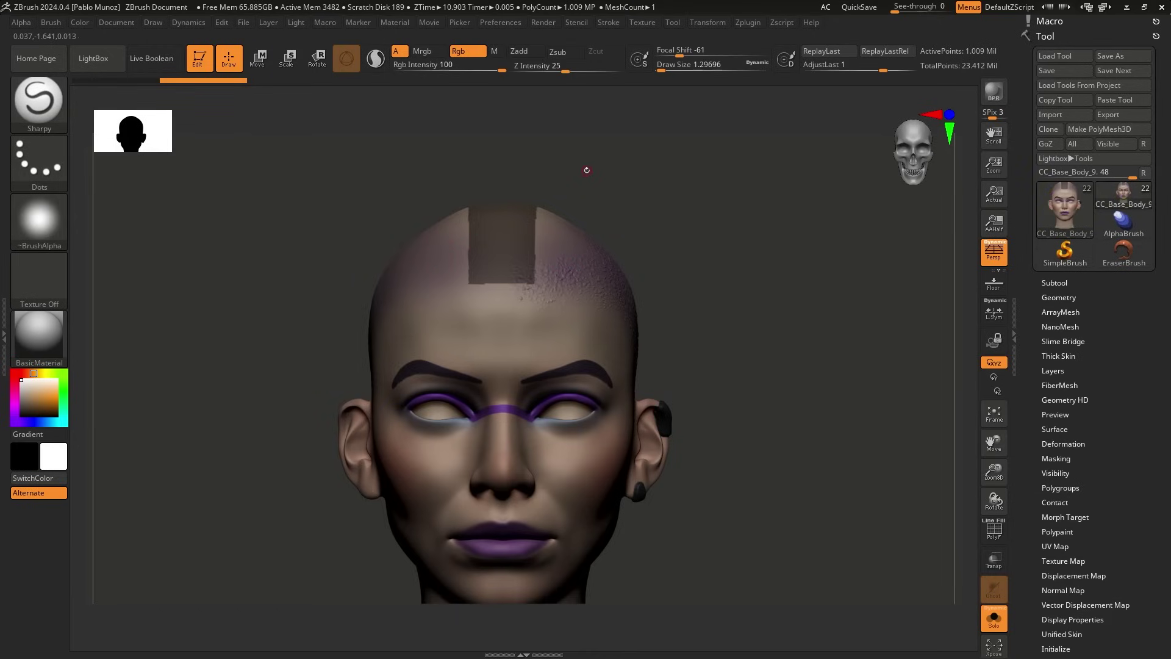
{"action": "left_click_drag", "start_coordinate": [593, 172], "coordinate": [706, 152]}
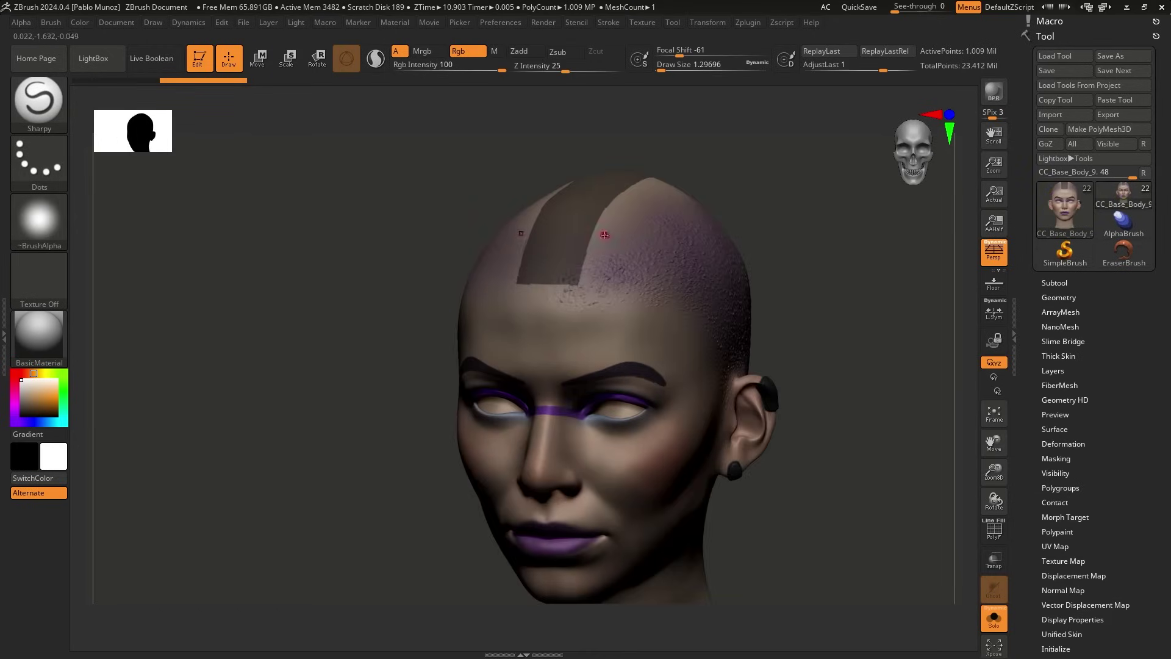
{"action": "left_click_drag", "start_coordinate": [756, 297], "coordinate": [793, 282], "text": "ctrl"}
{"action": "left_click_drag", "start_coordinate": [797, 254], "coordinate": [824, 236], "text": "shift"}
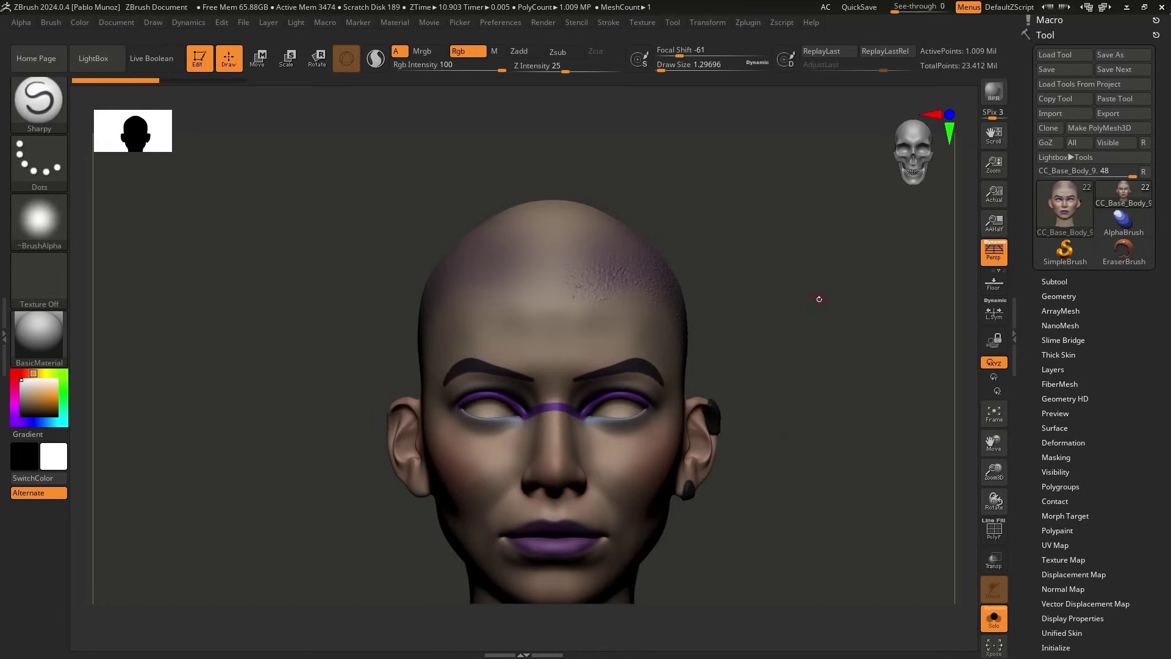
Subdivide the head CC_Base_Body_9 once and mask a rectangular strip over the top of the scalp.
{"action": "key", "text": "ctrl+d"}
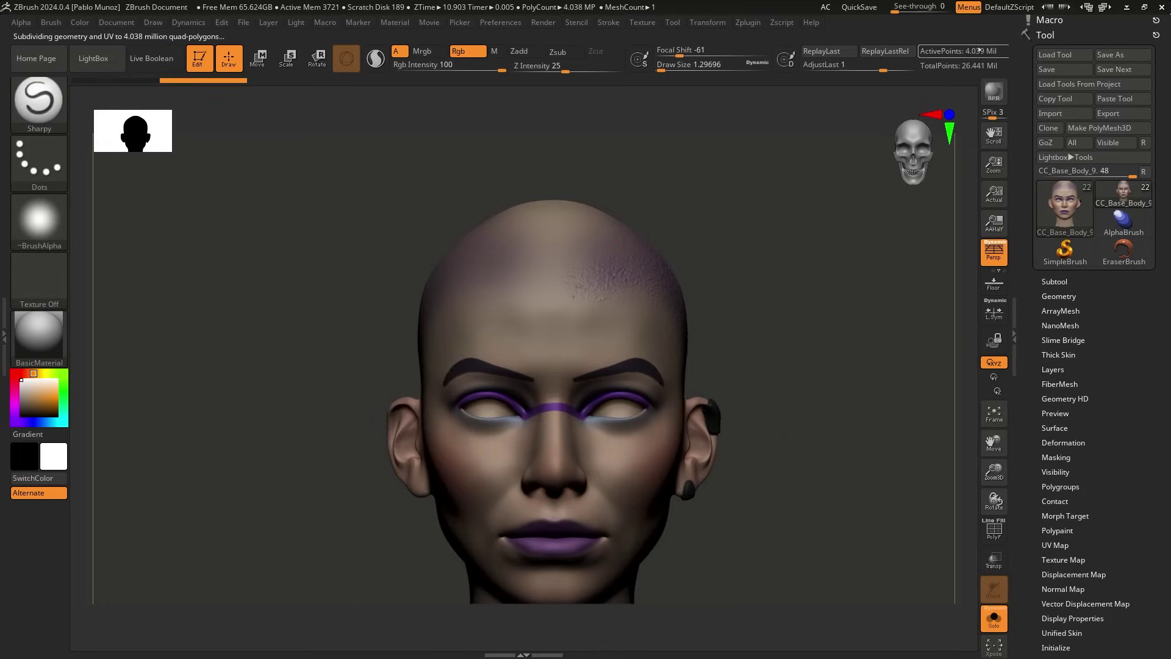
{"action": "left_click_drag", "start_coordinate": [503, 157], "coordinate": [603, 290], "text": "ctrl"}
{"action": "left_click_drag", "start_coordinate": [700, 247], "coordinate": [652, 311], "text": "alt"}
{"action": "left_click_drag", "start_coordinate": [766, 185], "coordinate": [774, 296]}
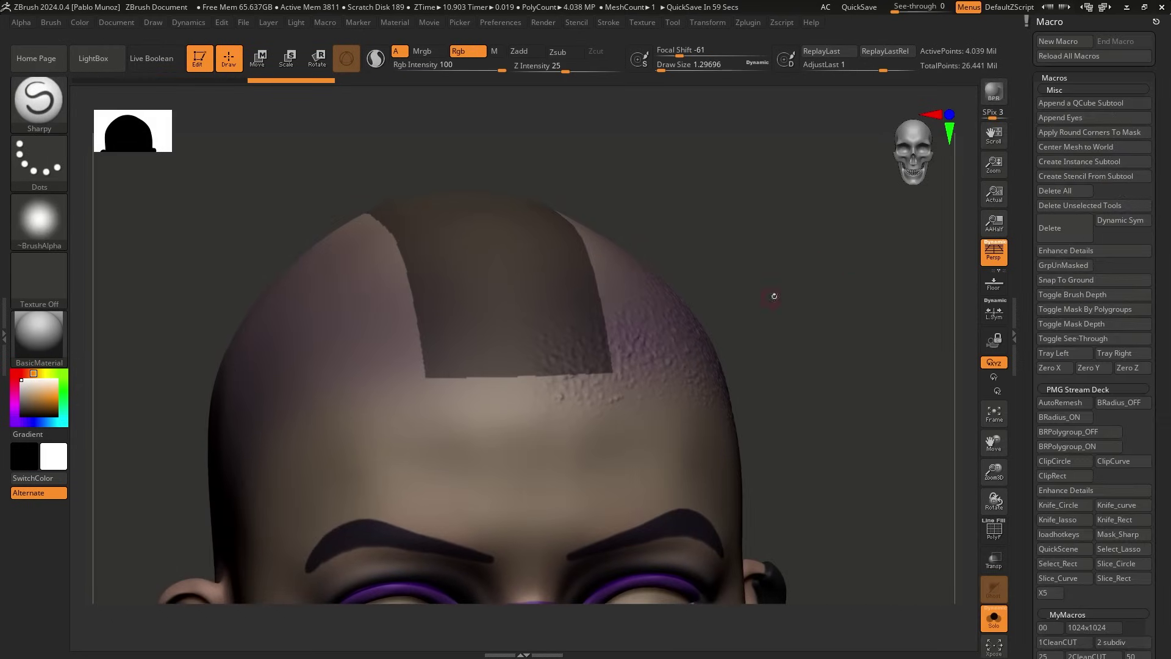
Round the corners of the scalp mask with the Apply Round Corners To Mask macro and inspect its edges.
{"action": "left_click", "coordinate": [1085, 133]}
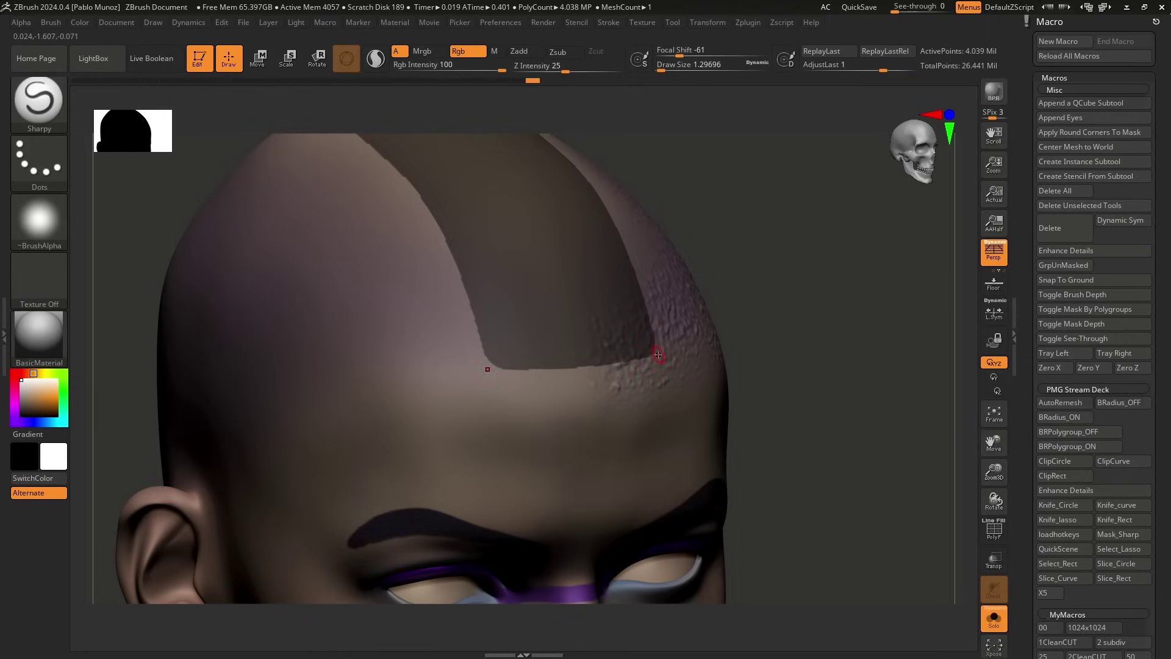
{"action": "right_click_drag", "start_coordinate": [606, 336], "coordinate": [476, 293], "text": "ctrl"}
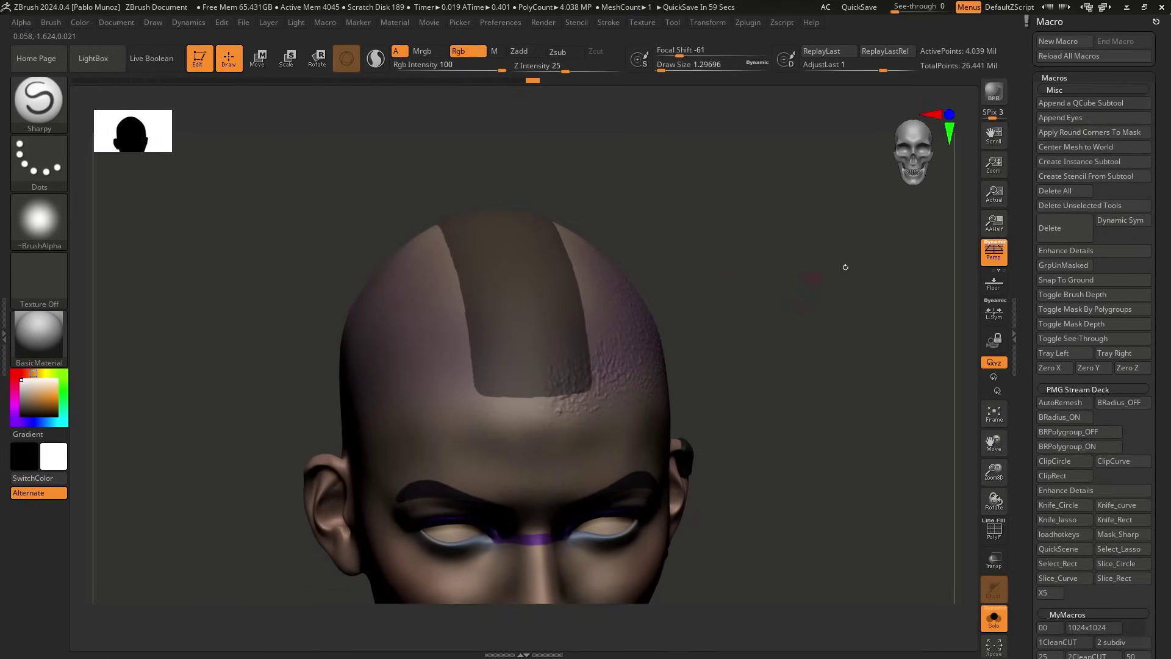
{"action": "scroll", "coordinate": [705, 287], "scroll_direction": "down", "scroll_amount": 5}
Clear the scalp mask, show the whole character, and isolate the armour subtool that includes the forearm guard.
{"action": "left_click_drag", "start_coordinate": [625, 256], "coordinate": [641, 298], "text": "ctrl"}
{"action": "key", "text": "alt+s"}
{"action": "scroll", "coordinate": [642, 317], "scroll_direction": "down", "scroll_amount": 6}
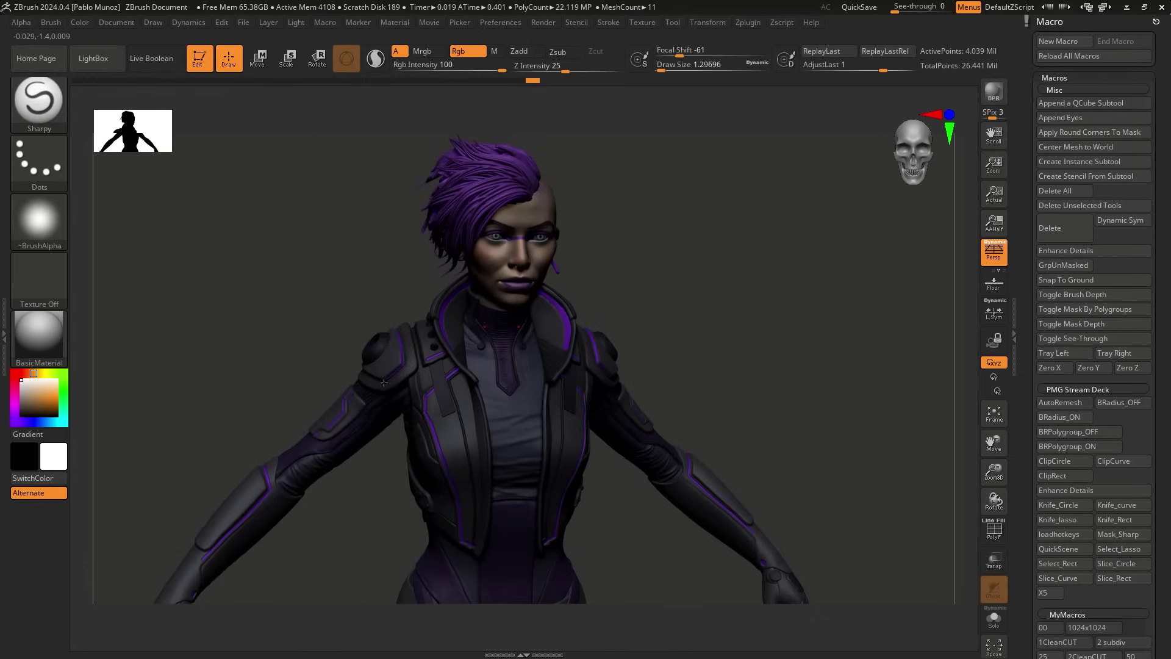
{"action": "right_click_drag", "start_coordinate": [537, 397], "coordinate": [515, 378]}
{"action": "right_click_drag", "start_coordinate": [726, 568], "coordinate": [494, 353]}
{"action": "right_click_drag", "start_coordinate": [585, 396], "coordinate": [651, 311], "text": "ctrl"}
{"action": "left_click", "coordinate": [510, 241], "text": "alt"}
{"action": "key", "text": "alt+s"}
Mask a tall rectangle with rounded corners on the forearm guard near the wrist, and invert the mask.
{"action": "mouse_move", "coordinate": [620, 266]}
{"action": "left_mouse_down", "text": "ctrl"}
{"action": "mouse_move", "coordinate": [640, 382]}
{"action": "mouse_move", "coordinate": [562, 412]}
{"action": "mouse_move", "coordinate": [571, 405]}
{"action": "left_mouse_up", "text": "ctrl"}
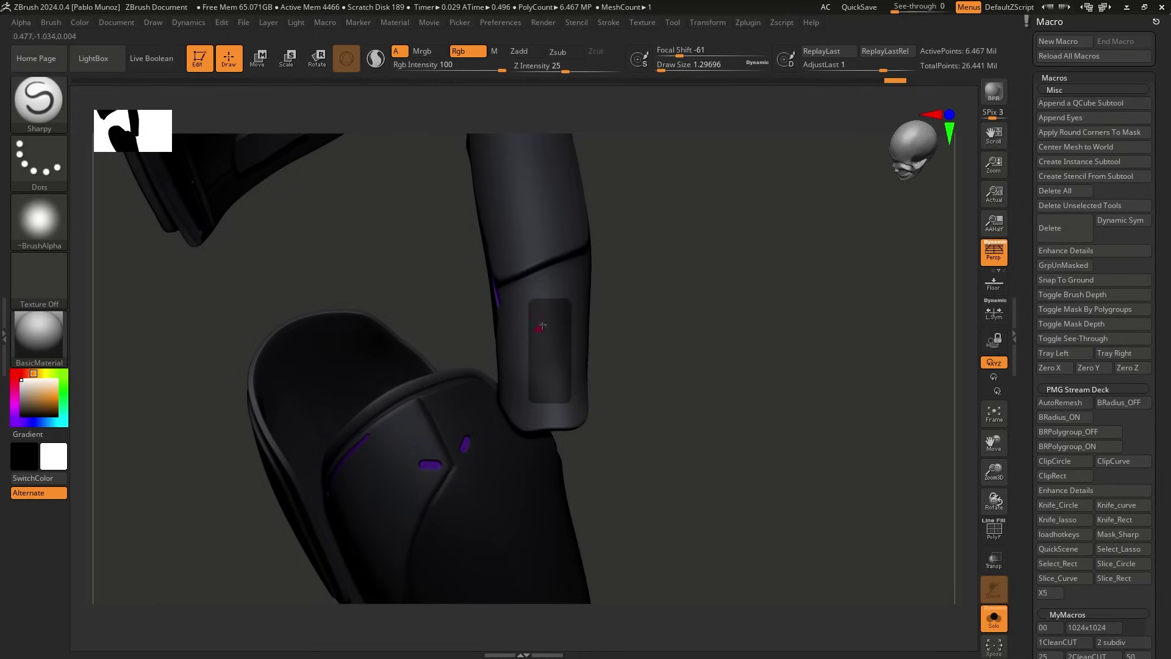
{"action": "mouse_move", "coordinate": [610, 342]}
{"action": "left_mouse_down"}
{"action": "mouse_move", "coordinate": [653, 319]}
{"action": "mouse_move", "coordinate": [660, 296]}
{"action": "left_mouse_up"}
{"action": "key", "text": "ctrl"}
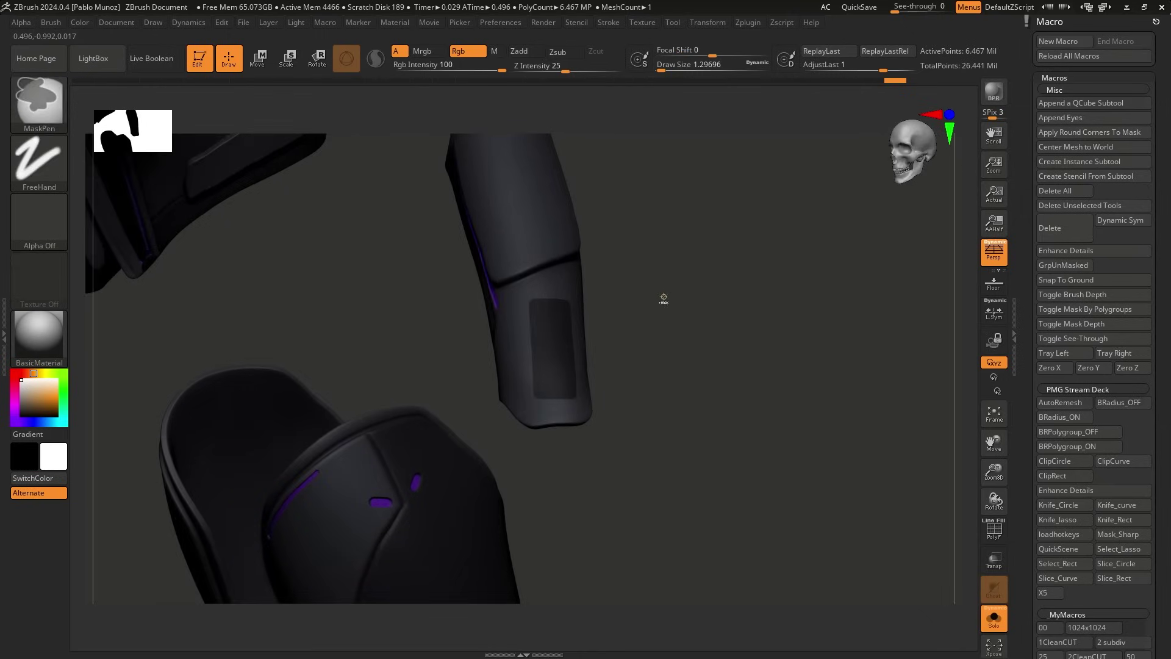
{"action": "left_click", "coordinate": [745, 287], "text": "ctrl"}
Inflate the unmasked forearm panel with the Deformation settings and apply Polish at 26.
{"action": "left_click_drag", "start_coordinate": [1027, 490], "coordinate": [1088, 200]}
{"action": "key", "text": "shift"}
{"action": "left_click", "coordinate": [1063, 148]}
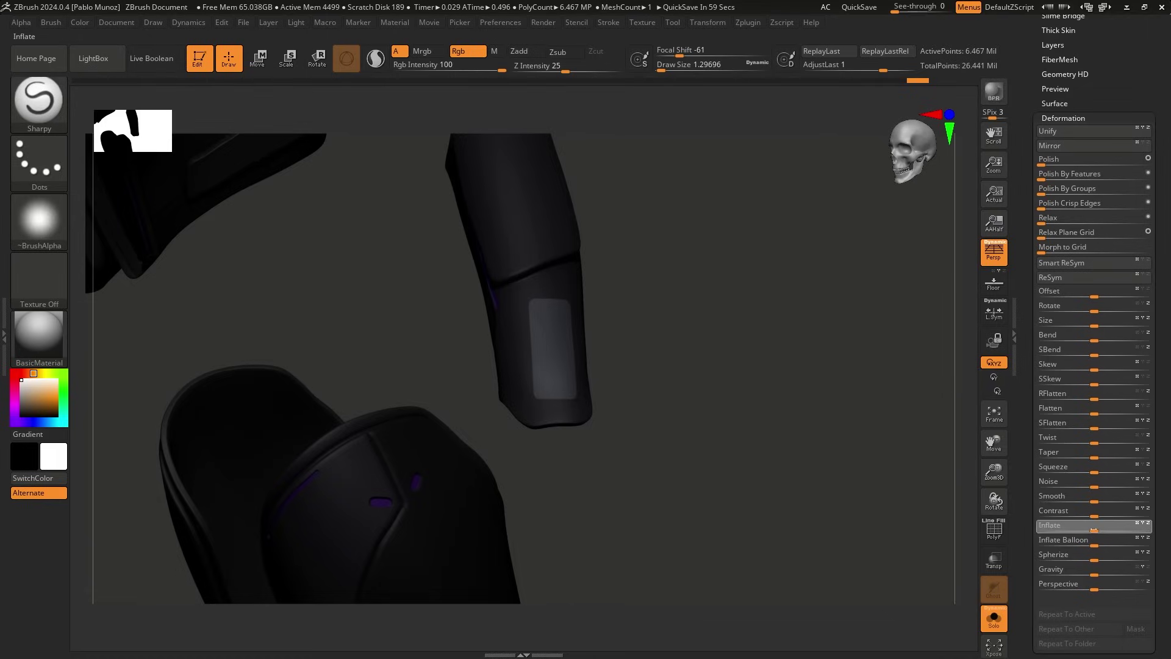
{"action": "left_click", "coordinate": [1067, 159]}
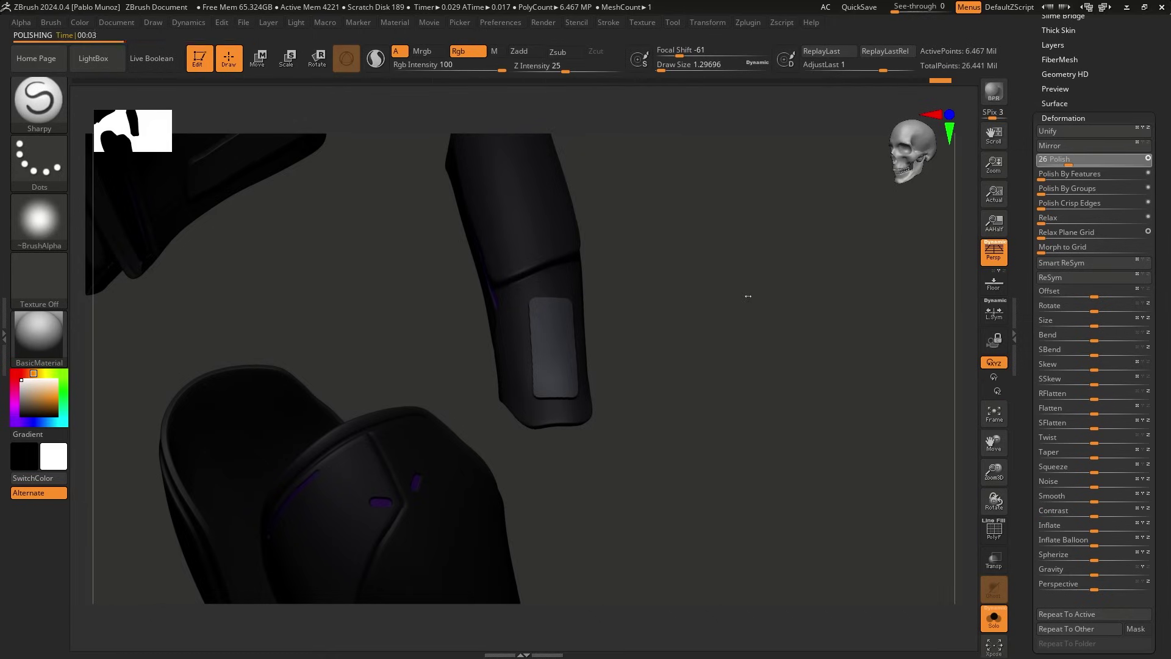
Clear the mask, inspect the raised forearm panel, and show the whole character again.
{"action": "key", "text": "ctrl"}
{"action": "mouse_move", "coordinate": [688, 282]}
{"action": "left_mouse_down"}
{"action": "mouse_move", "coordinate": [570, 366]}
{"action": "mouse_move", "coordinate": [528, 319]}
{"action": "left_mouse_up"}
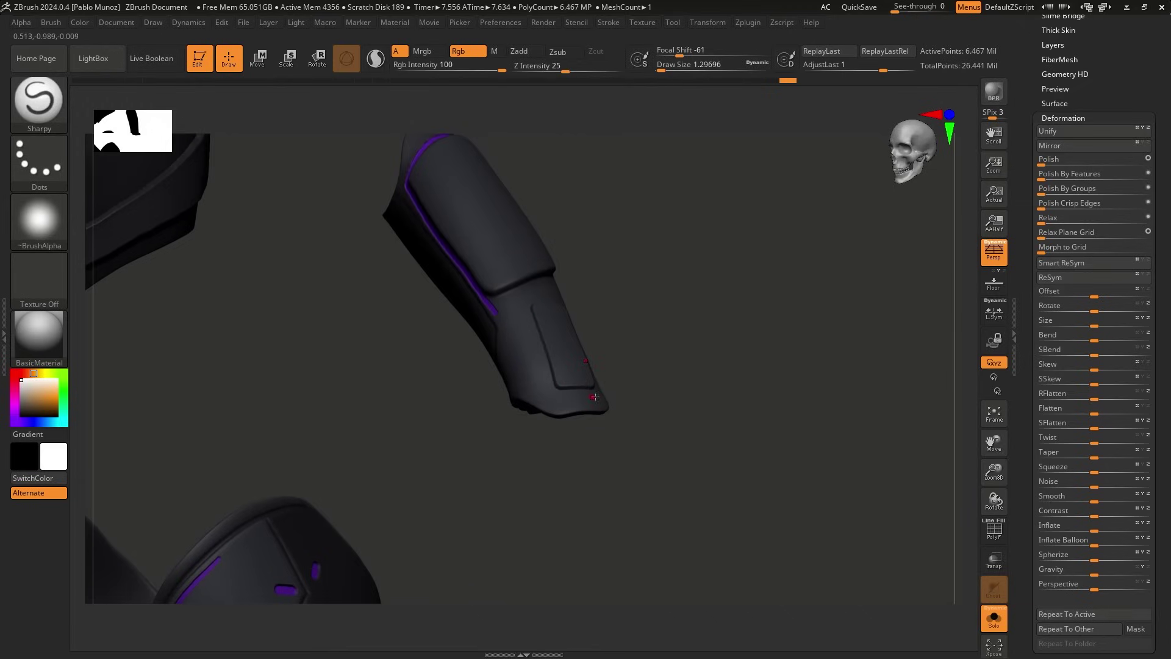
{"action": "left_click_drag", "start_coordinate": [646, 325], "coordinate": [584, 268], "text": "alt"}
{"action": "key", "text": "alt+s"}
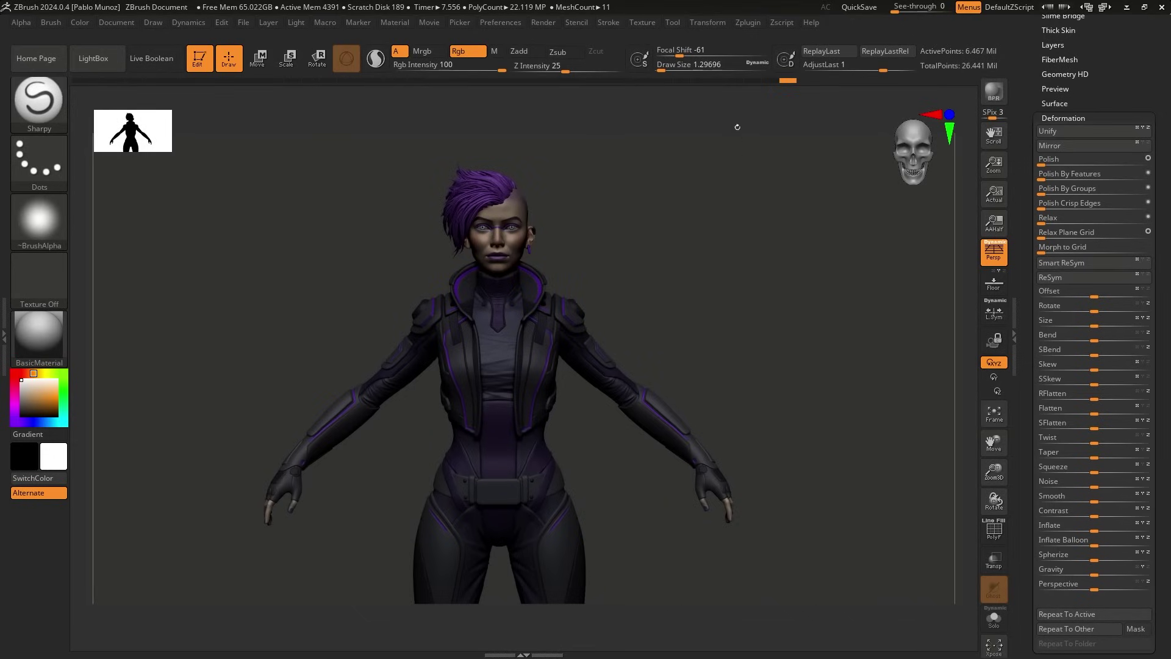
Bring up the options of the ZBenchMark plugin.
{"action": "left_click", "coordinate": [746, 26]}
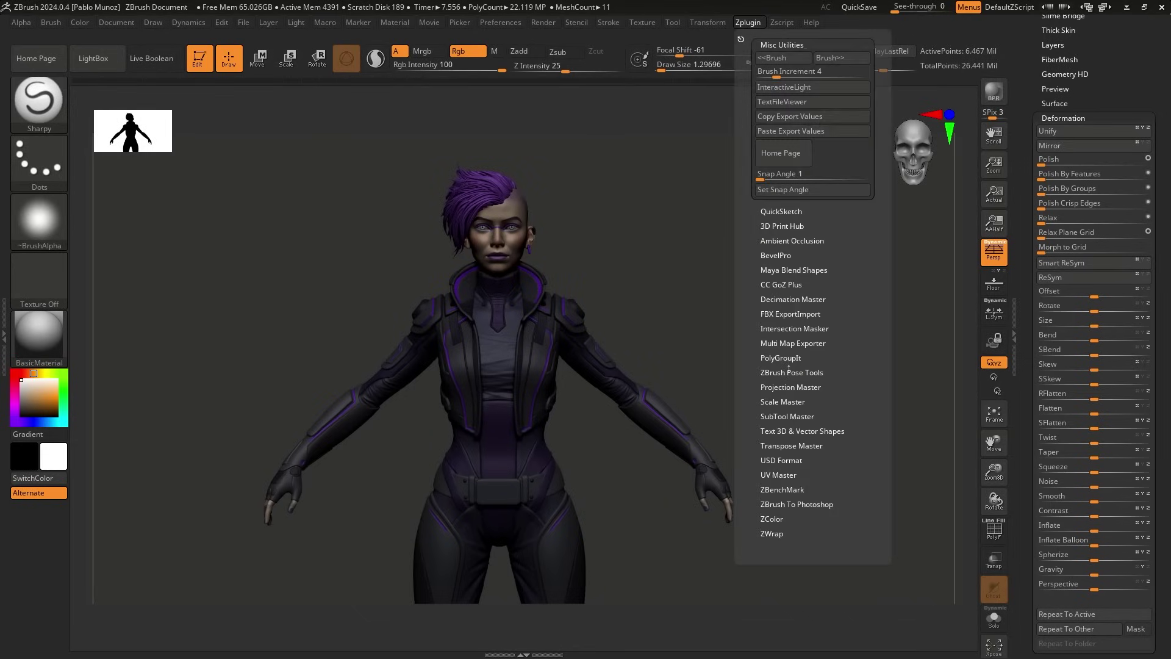
{"action": "left_click", "coordinate": [798, 488]}
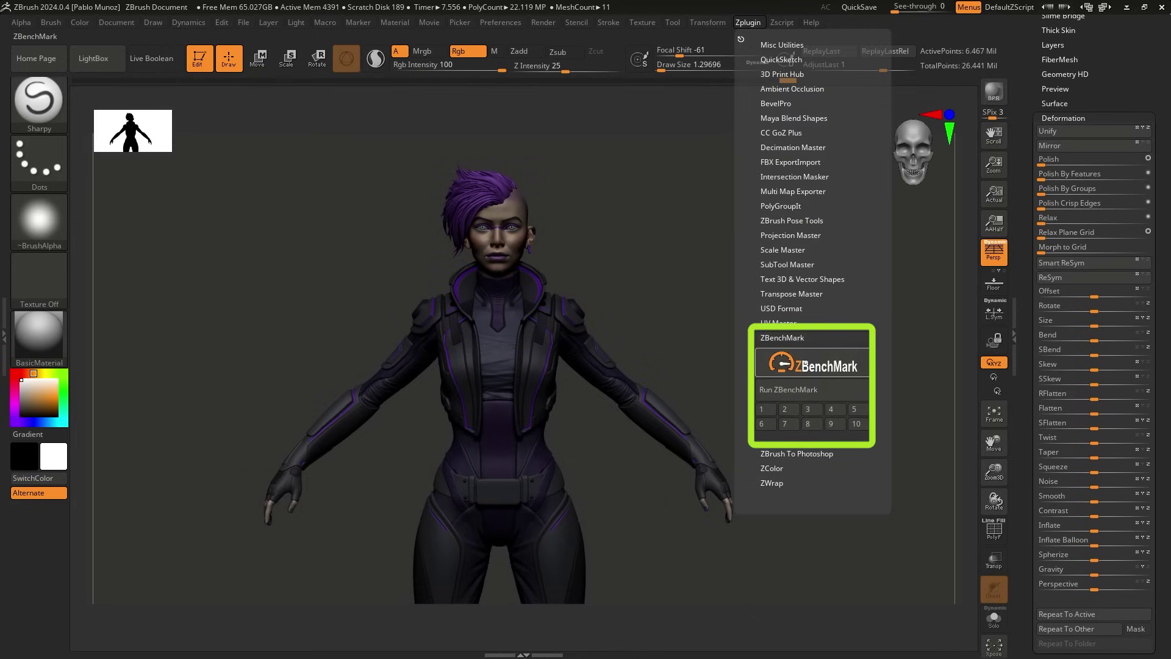